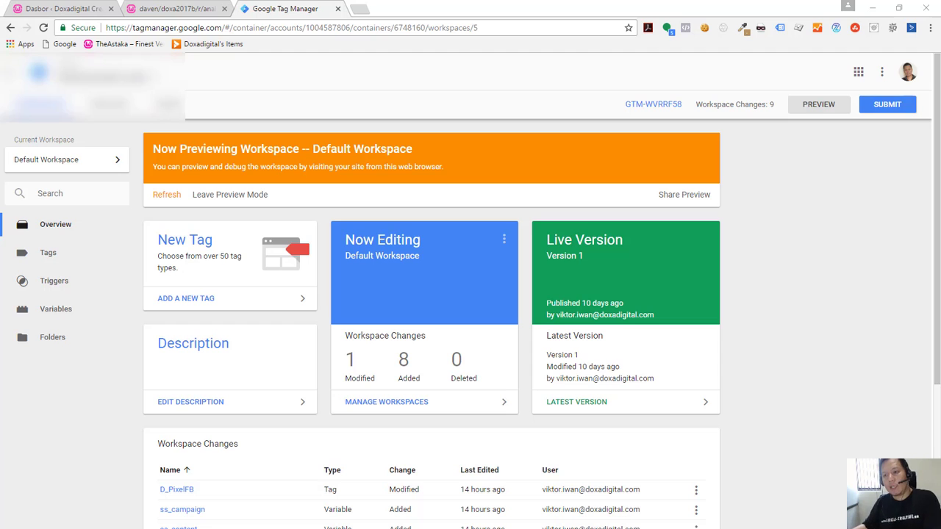
- Open the AnalyticsNote redirect for editing in WordPress and review its URL, campaign parameter and Fb Pixel fields
left_click(63, 9)
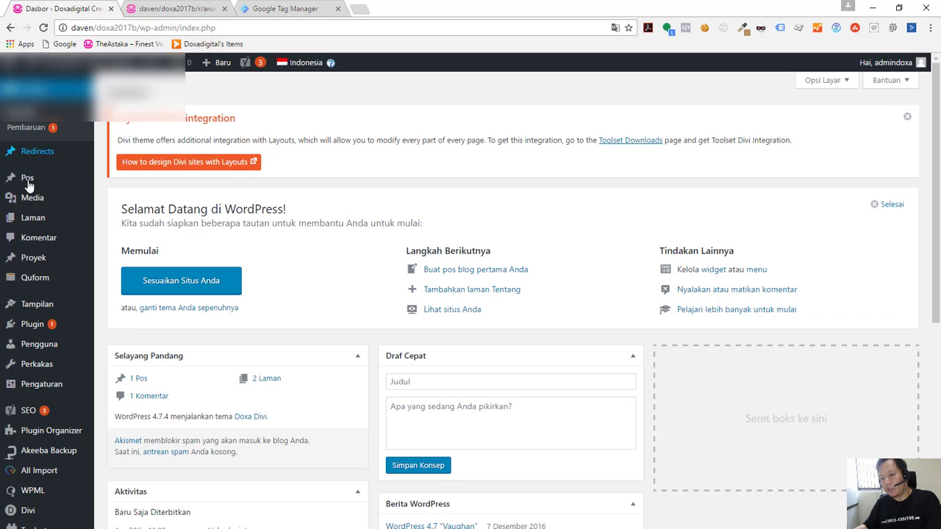
mouse_move(41, 153)
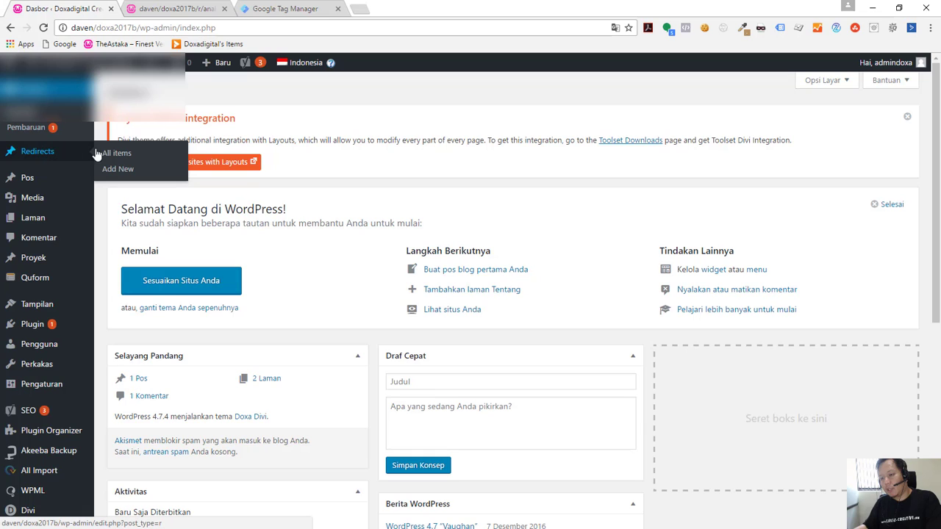
left_click(44, 157)
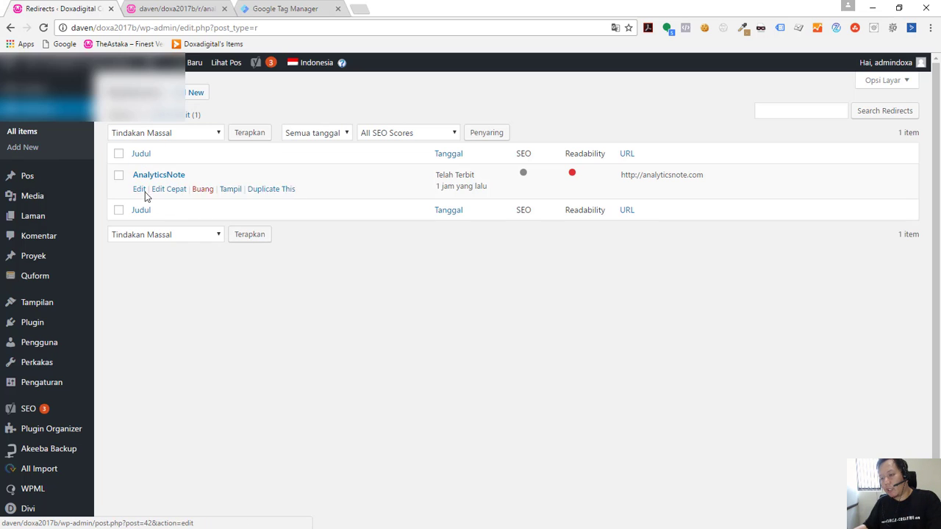
left_click(140, 193)
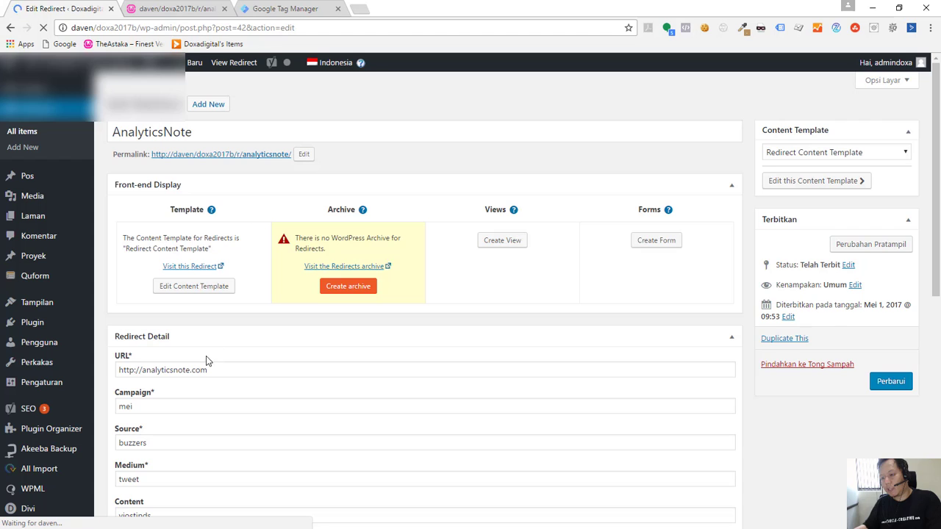
scroll(205, 356, "down", 1)
scroll(228, 177, "down", 2)
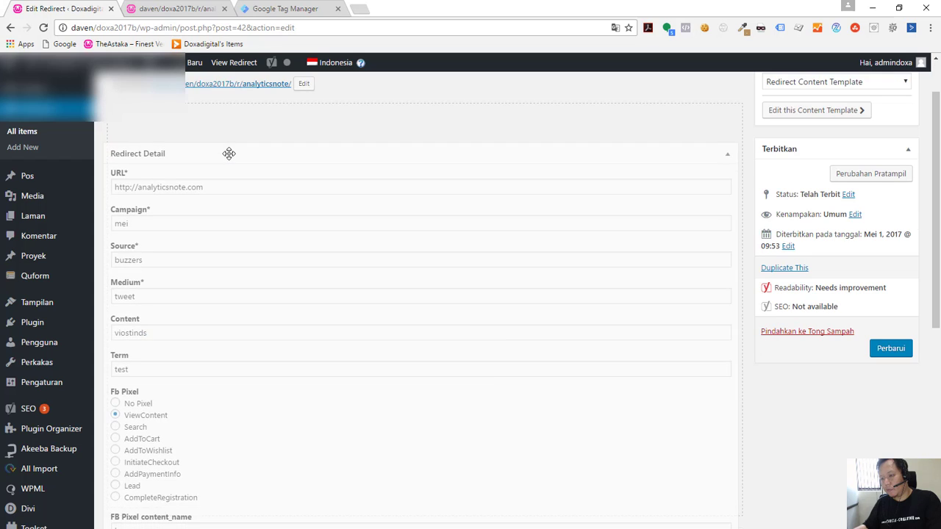
scroll(203, 278, "up", 1)
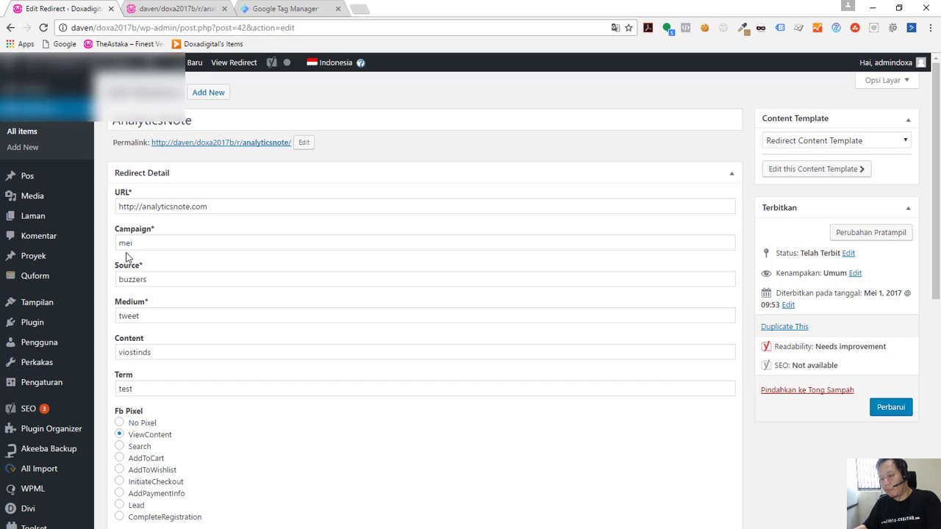
scroll(143, 441, "down", 3)
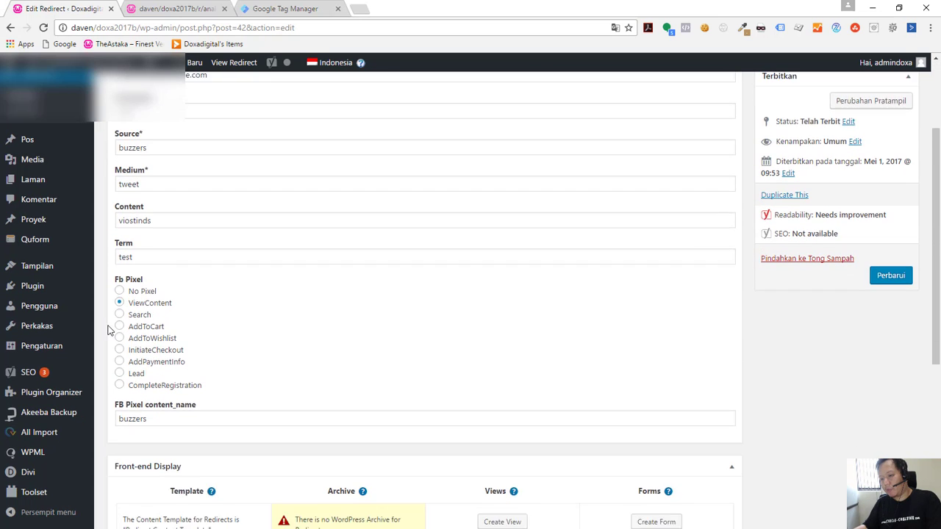
left_click_drag(150, 377, 114, 381)
scroll(374, 342, "up", 3)
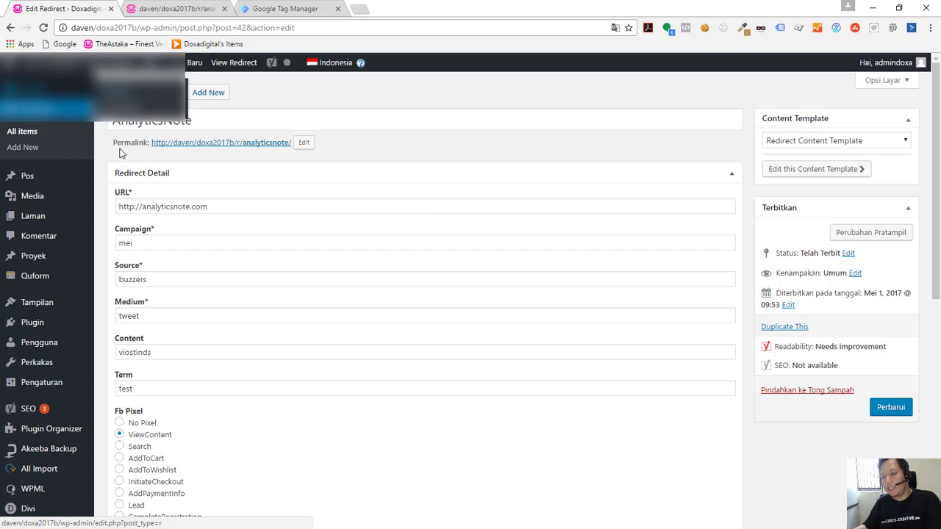
- Reload the analyticsnote redirect page with the Tag Manager preview active
left_click(156, 14)
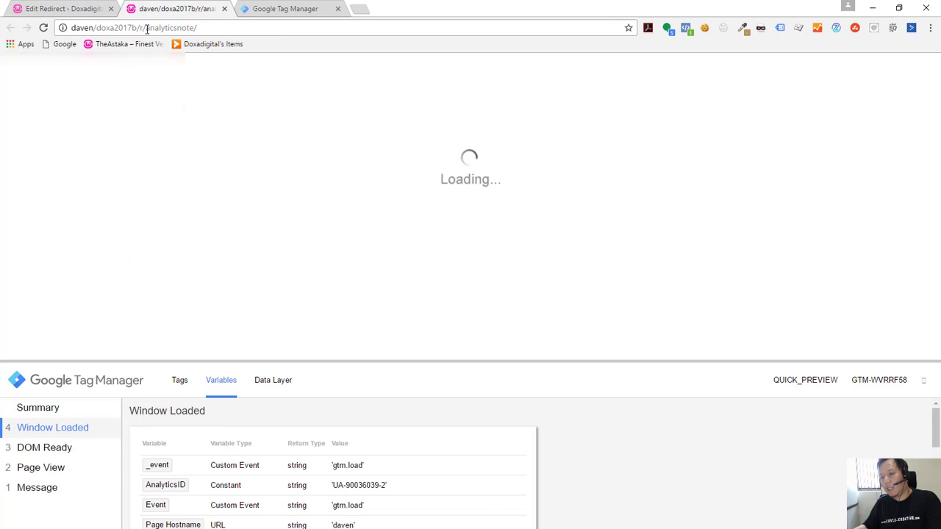
left_click(208, 27)
key("ctrl+a")
key("Return")
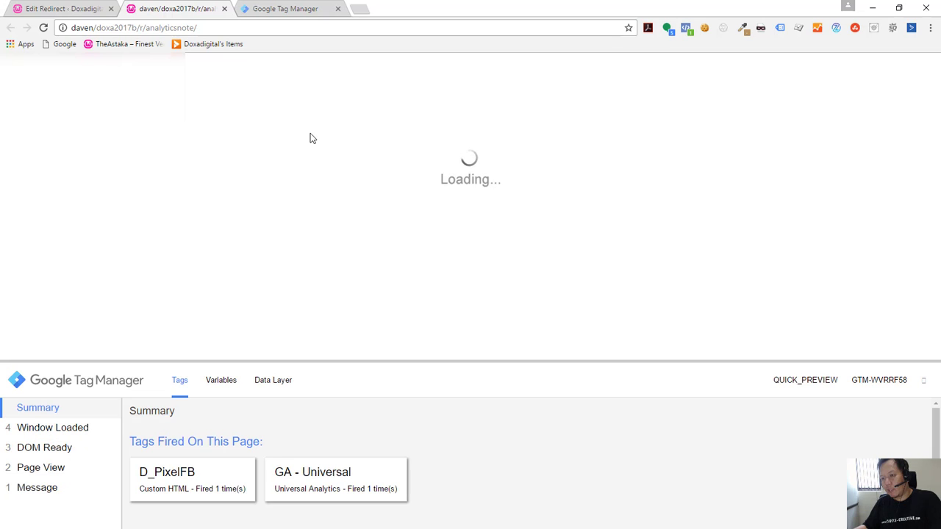
- Open the redirect page's source code and examine the loading image block in the body
right_click(211, 103)
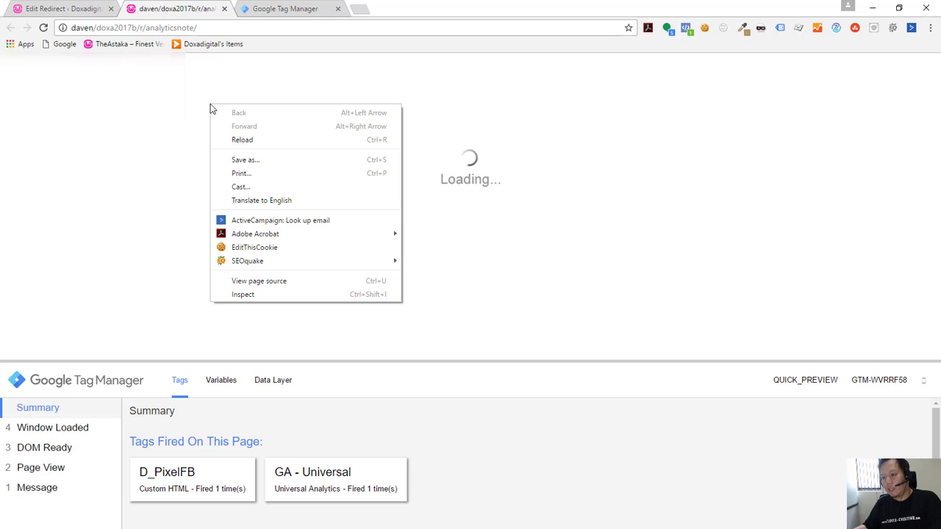
left_click(278, 282)
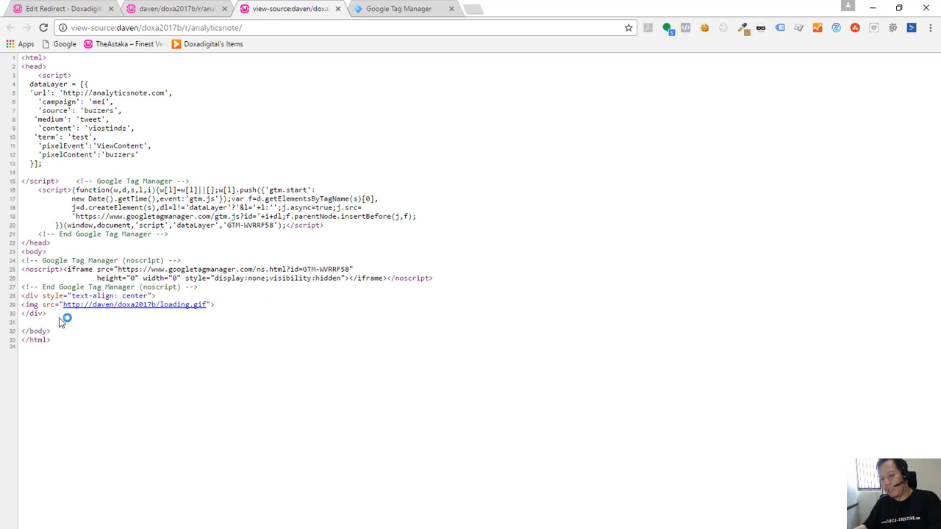
left_click_drag(63, 319, 15, 294)
left_click(413, 292)
- Compare the AnalyticsNote redirect's field values with the dataLayer block in the redirect page's source code
left_click(76, 10)
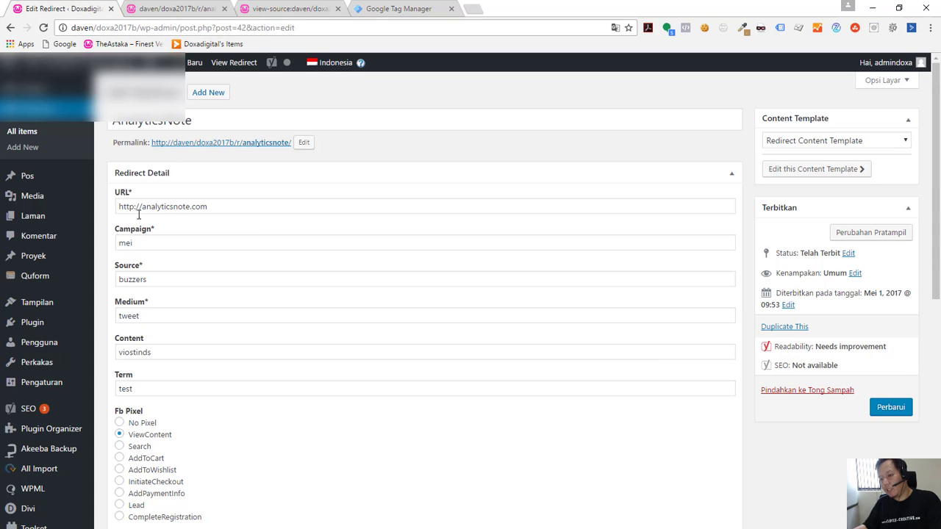
scroll(140, 392, "down", 4)
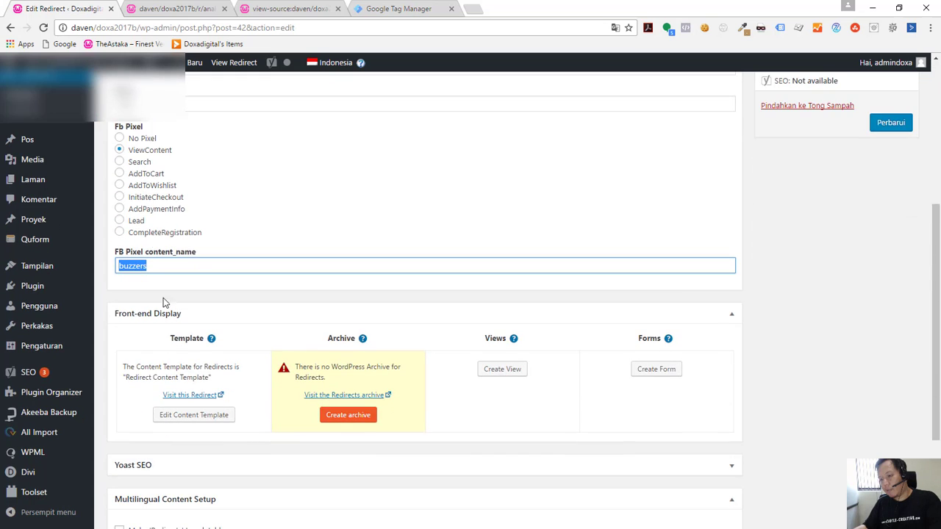
scroll(147, 326, "up", 4)
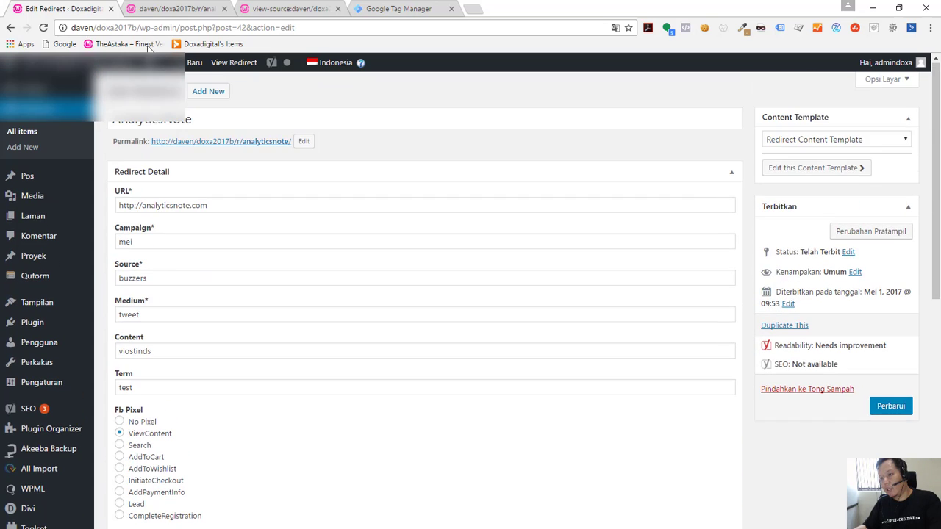
left_click(152, 10)
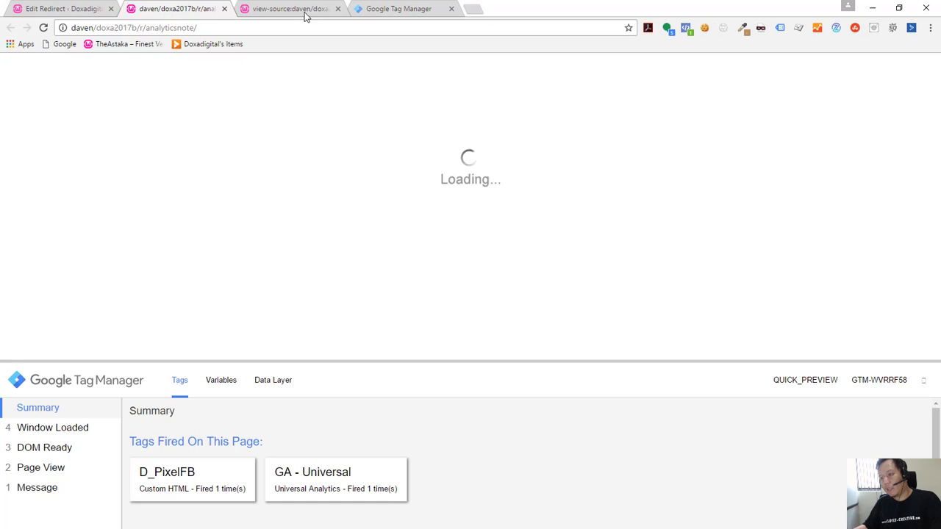
left_click(298, 10)
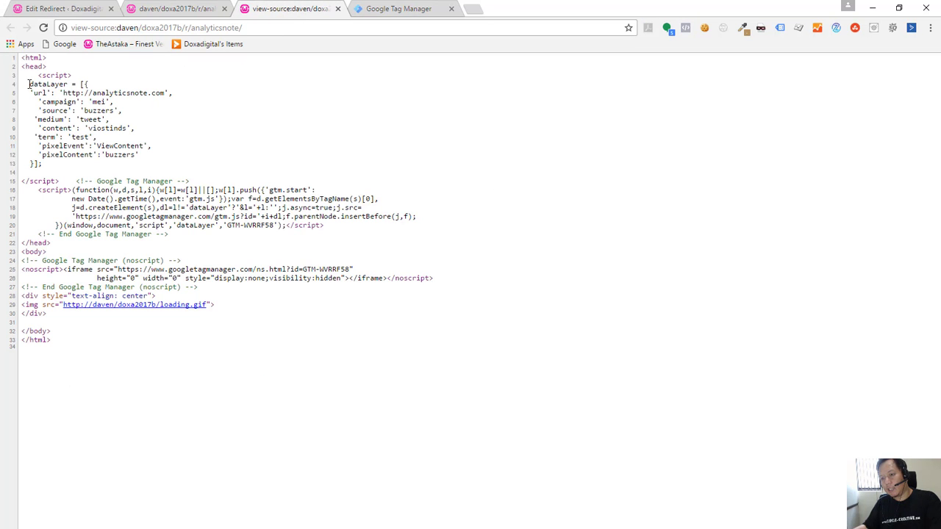
left_click_drag(28, 84, 155, 162)
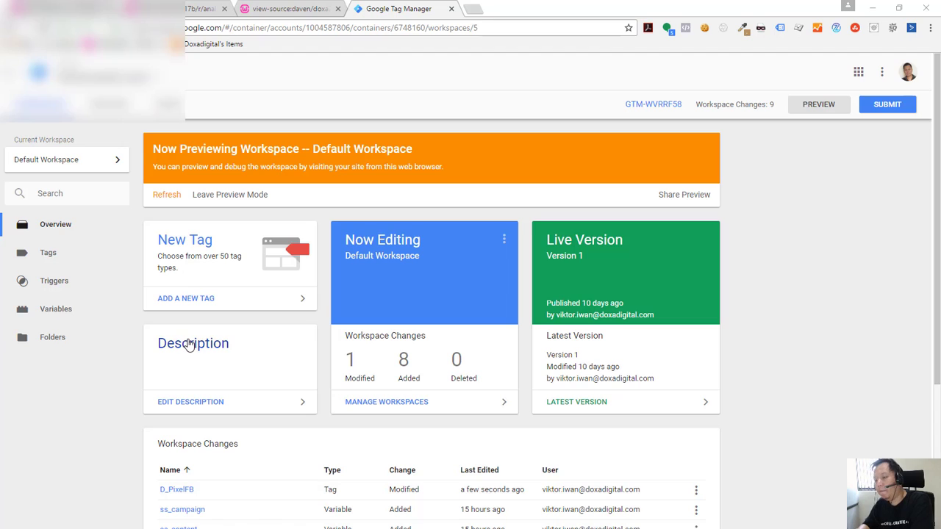
- Open the D_PixelFB custom HTML tag and make its tag configuration editable
left_click(57, 257)
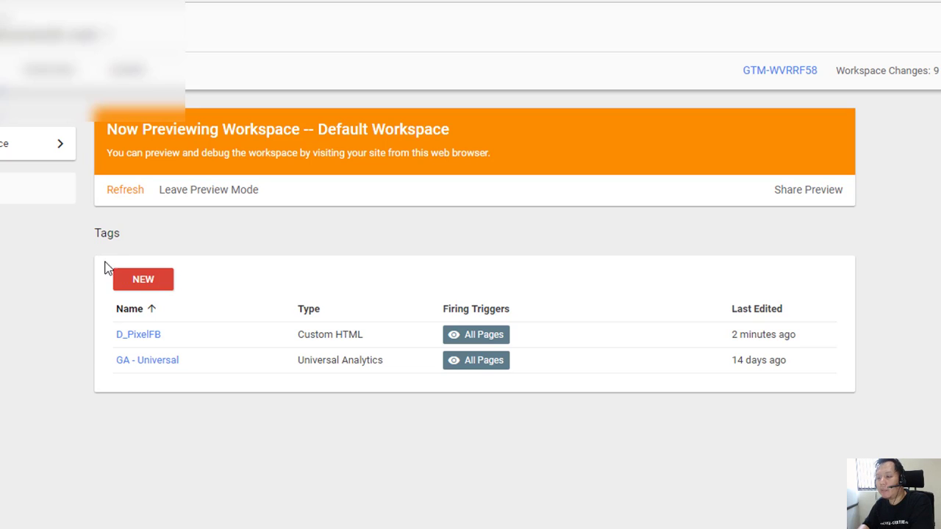
left_click(128, 339)
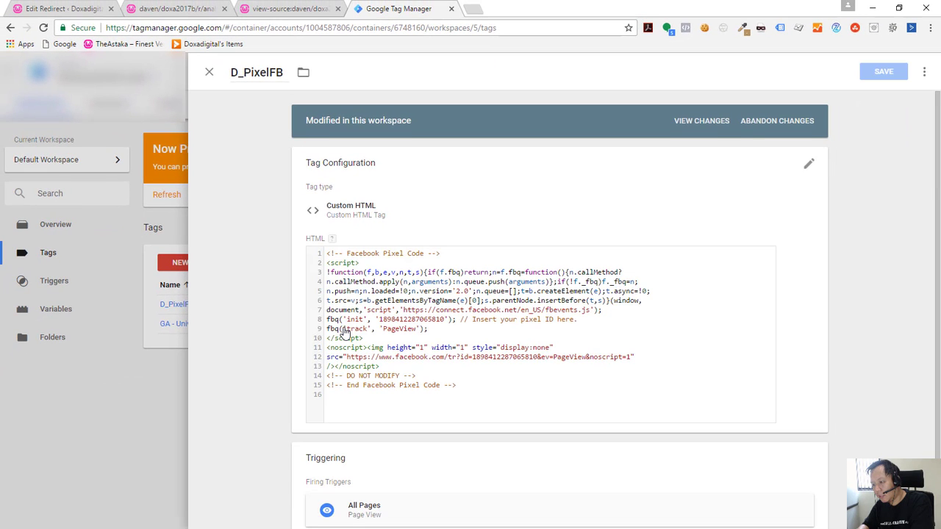
scroll(324, 327, "down", 1)
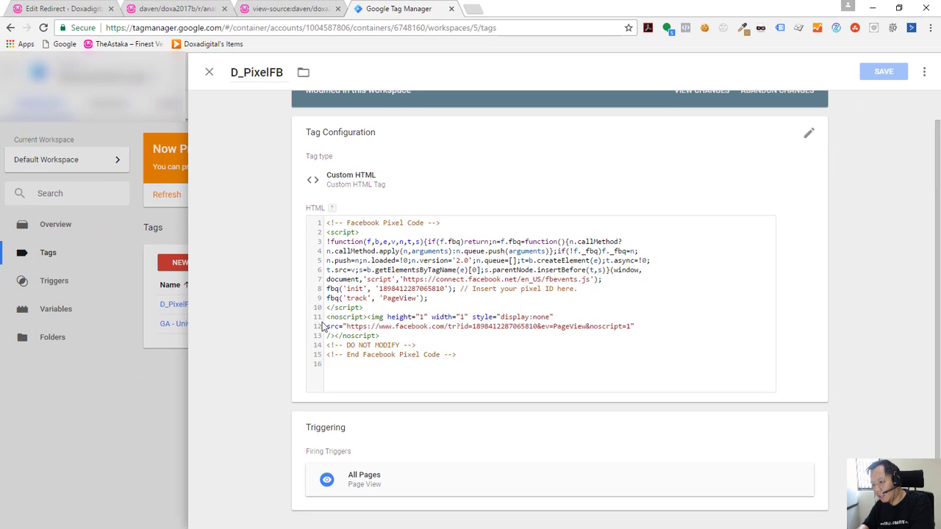
left_click(806, 137)
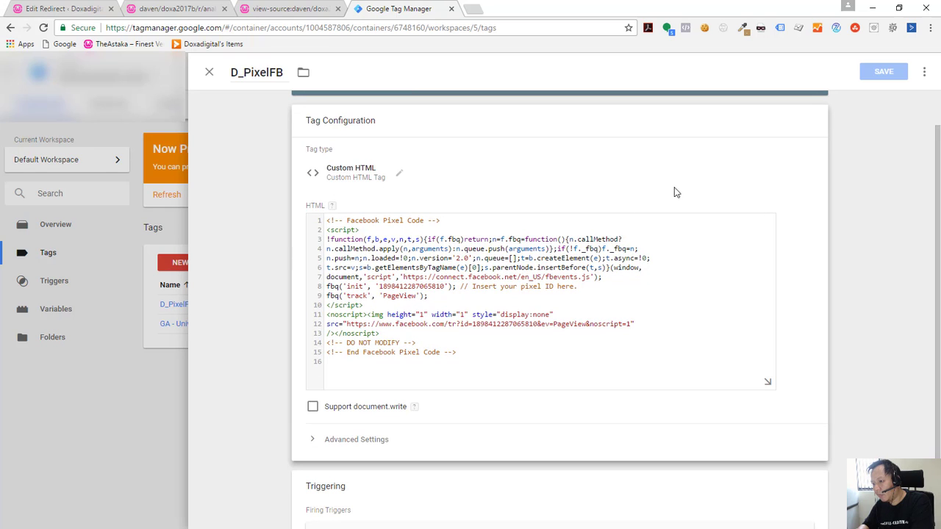
scroll(341, 425, "down", 1)
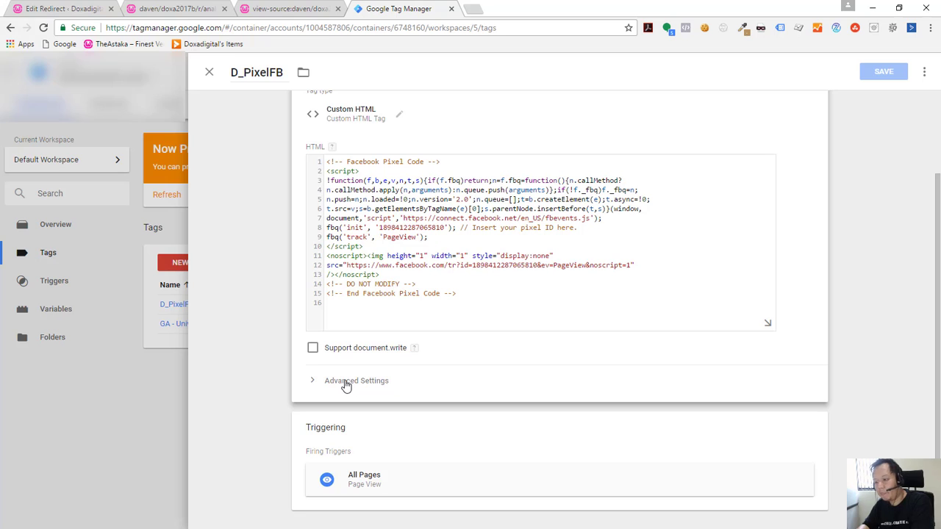
- Set GA - Universal as the setup tag that fires before D_PixelFB in the tag sequencing, and save the tag
left_click(347, 380)
scroll(409, 386, "down", 2)
scroll(409, 386, "down", 2)
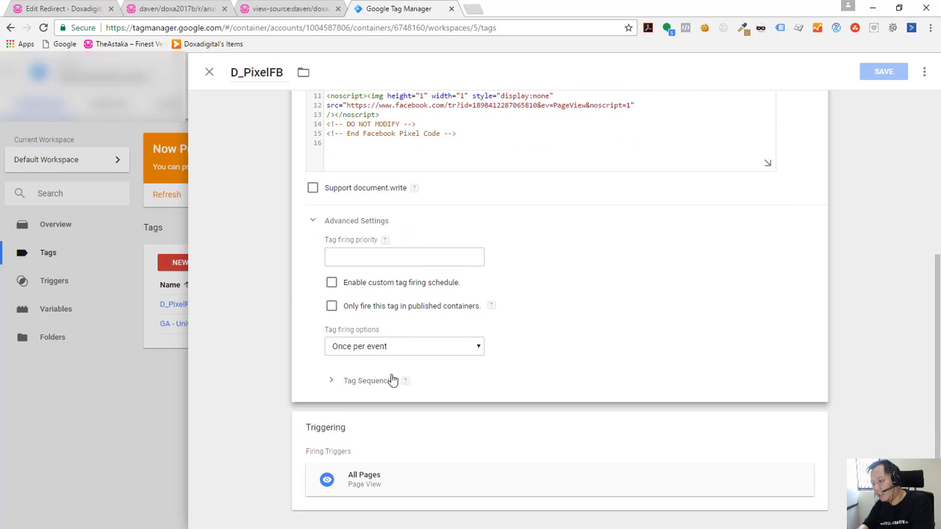
left_click(335, 382)
scroll(390, 373, "down", 1)
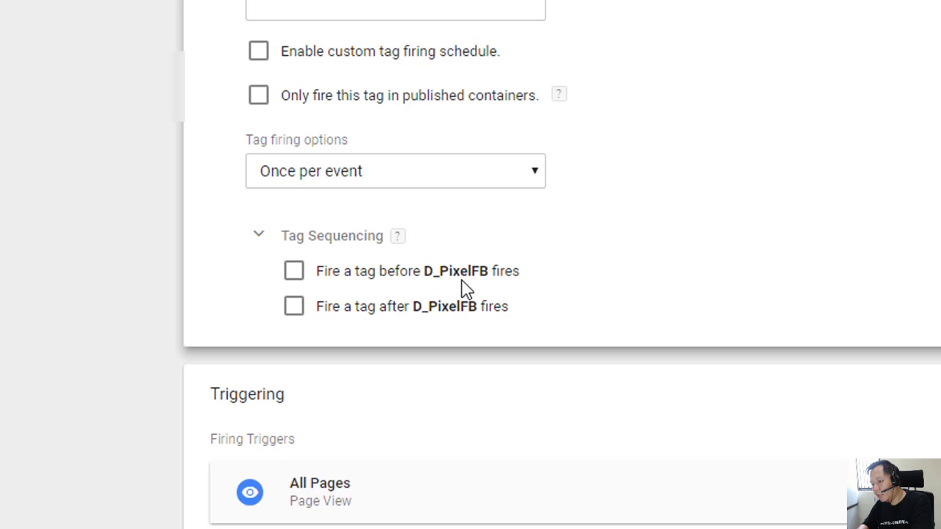
left_click(294, 276)
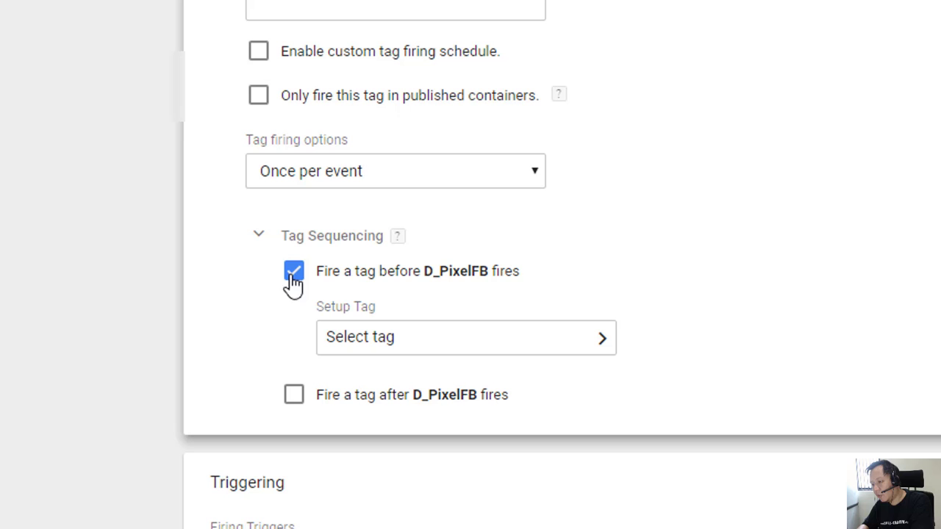
left_click(442, 347)
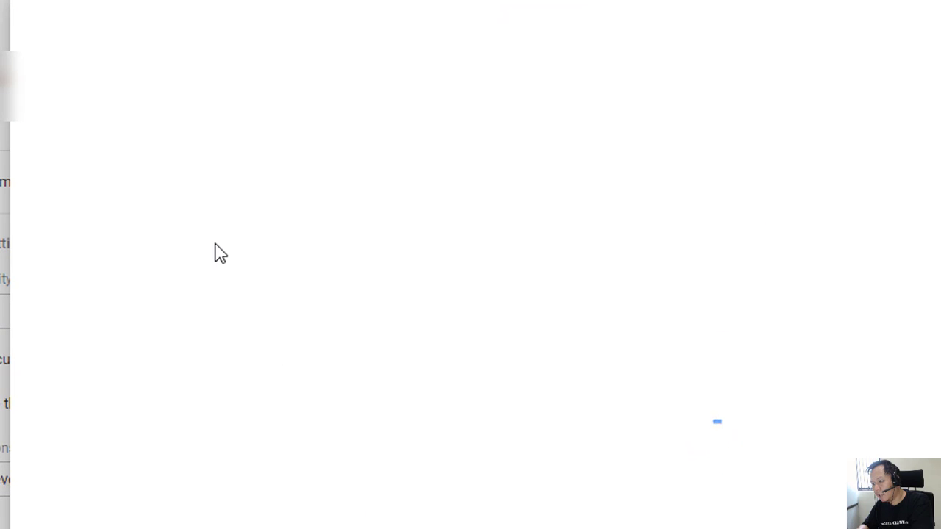
left_click(136, 149)
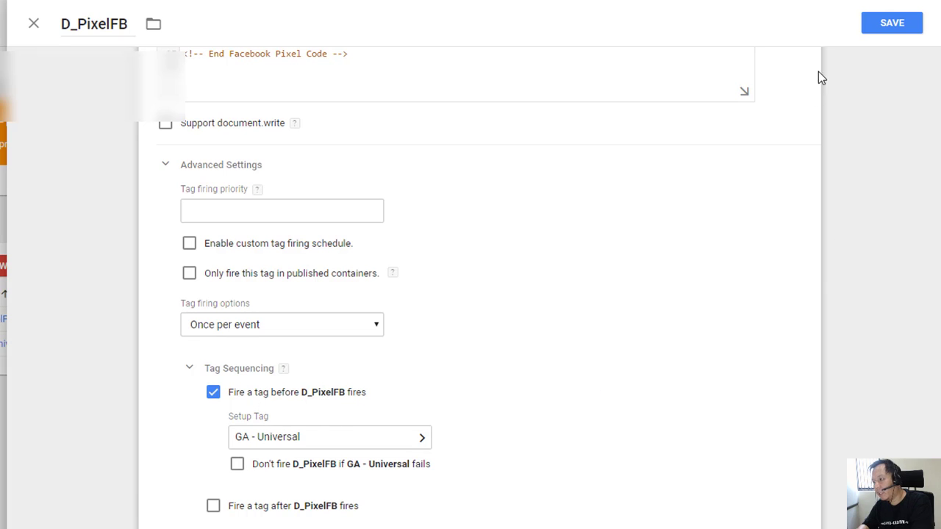
left_click(883, 34)
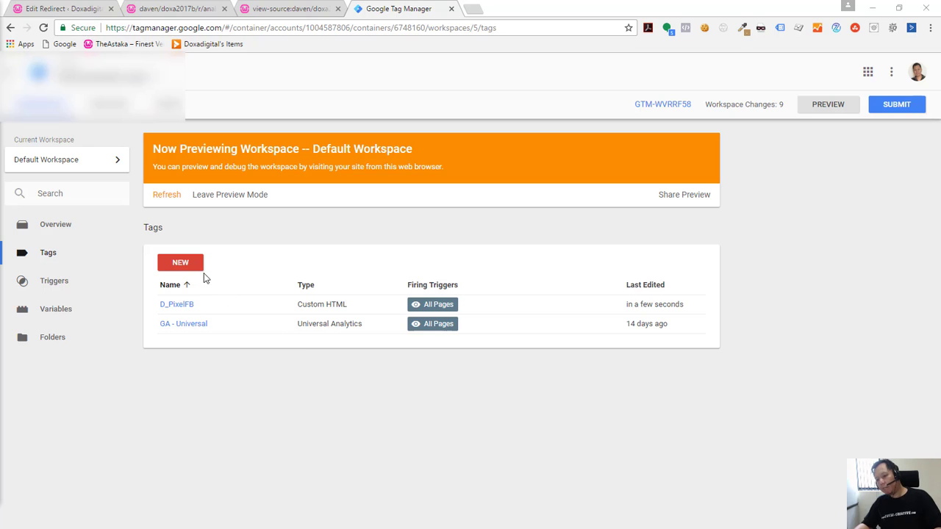
- Create a new tag and name it Redirect Tracking GA
left_click(181, 265)
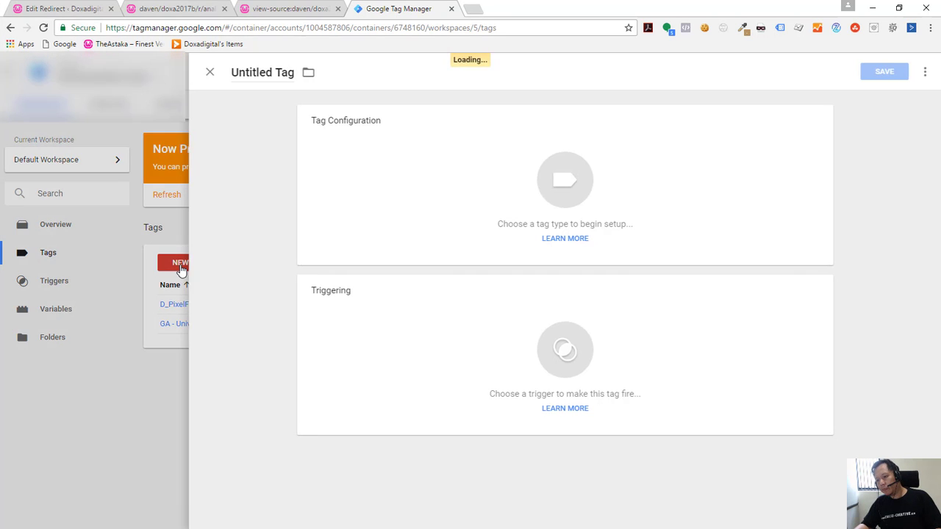
left_click(261, 74)
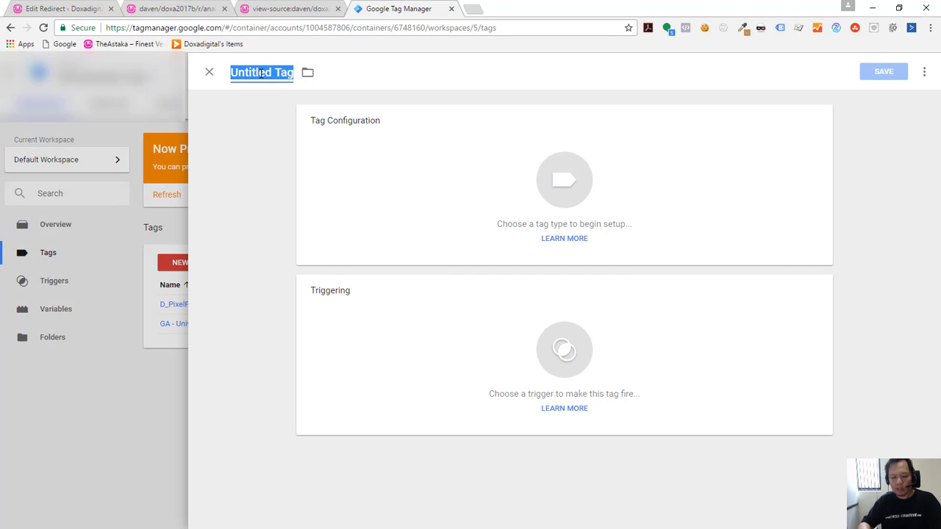
type("Redir")
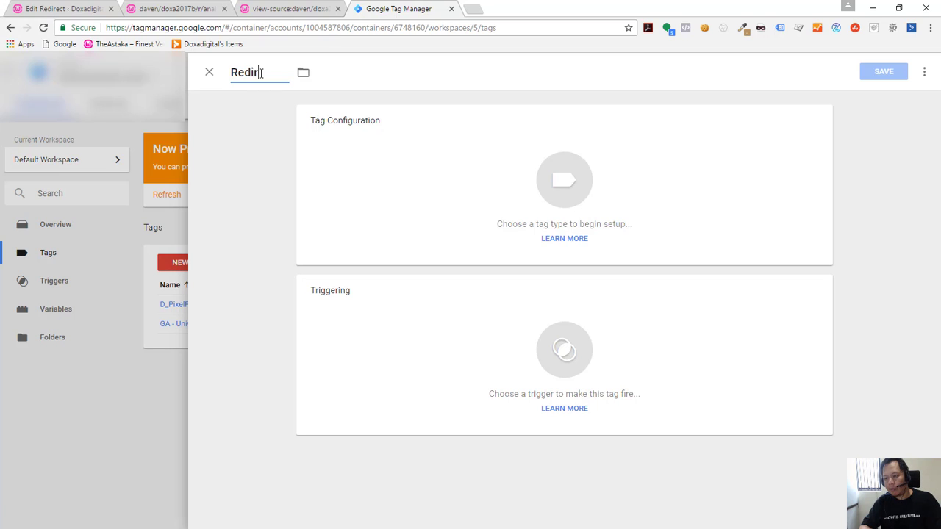
type("ect Track")
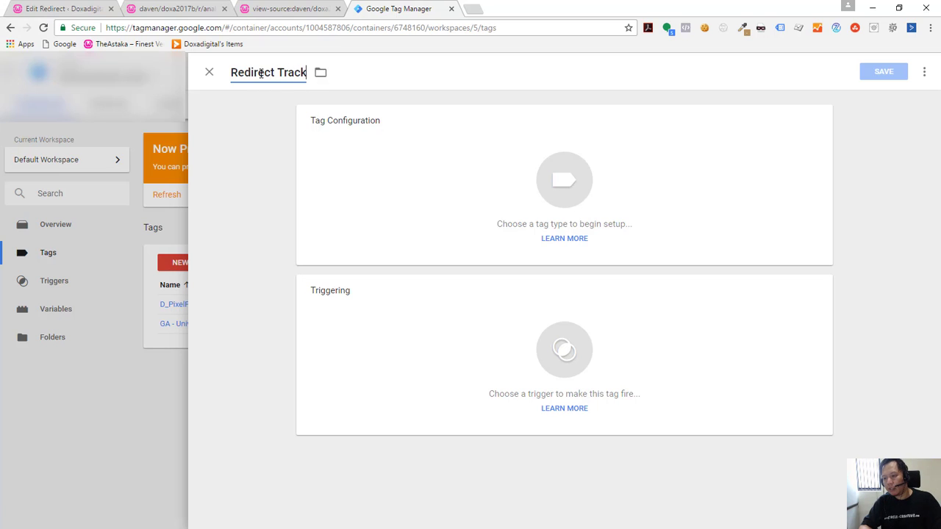
type("ing GA")
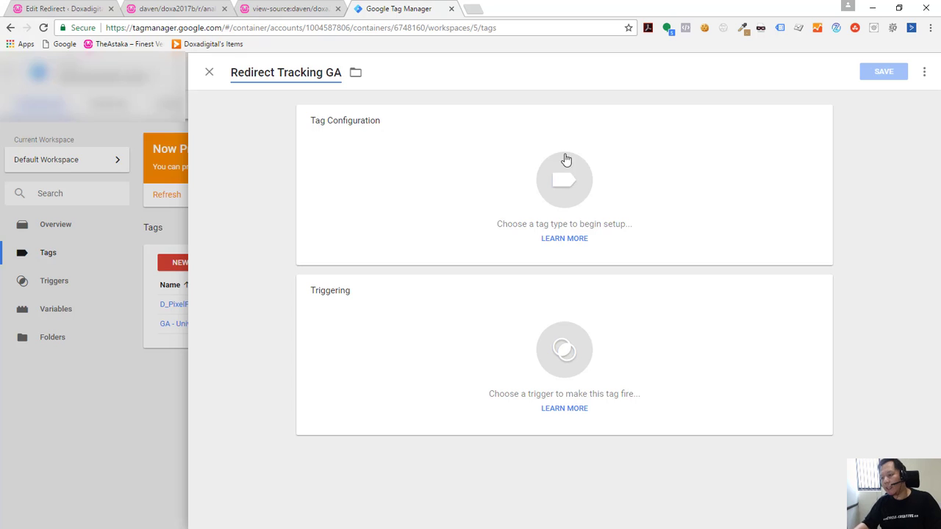
- Set the tag type to Universal Analytics and use the AnalyticsID variable as its tracking ID
left_click(712, 147)
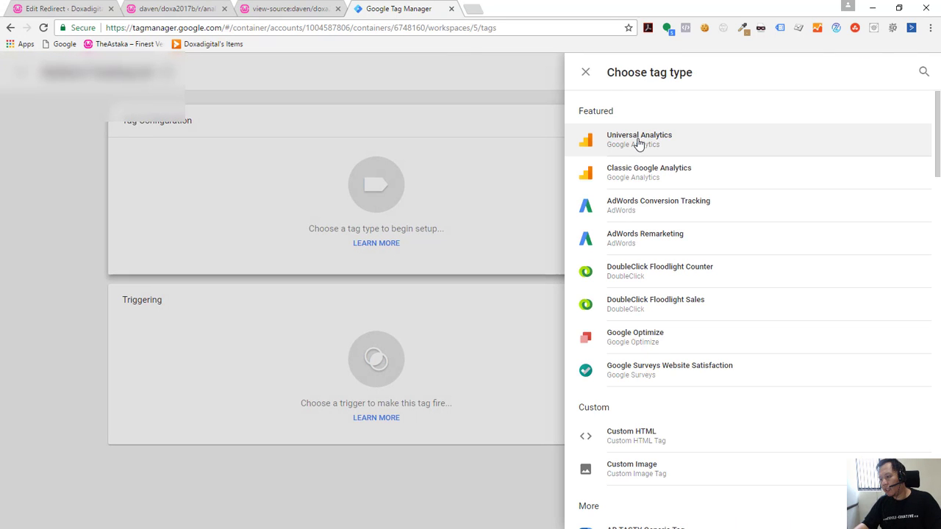
left_click(638, 140)
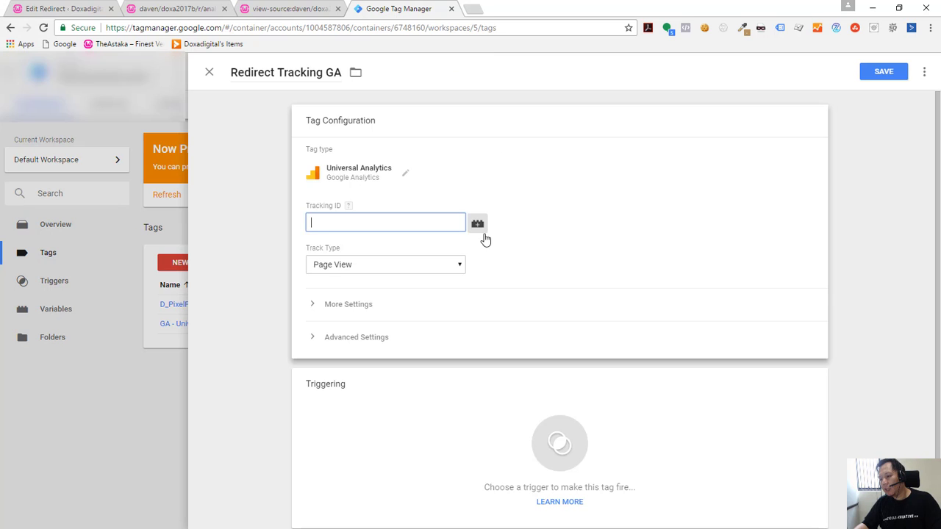
left_click(476, 223)
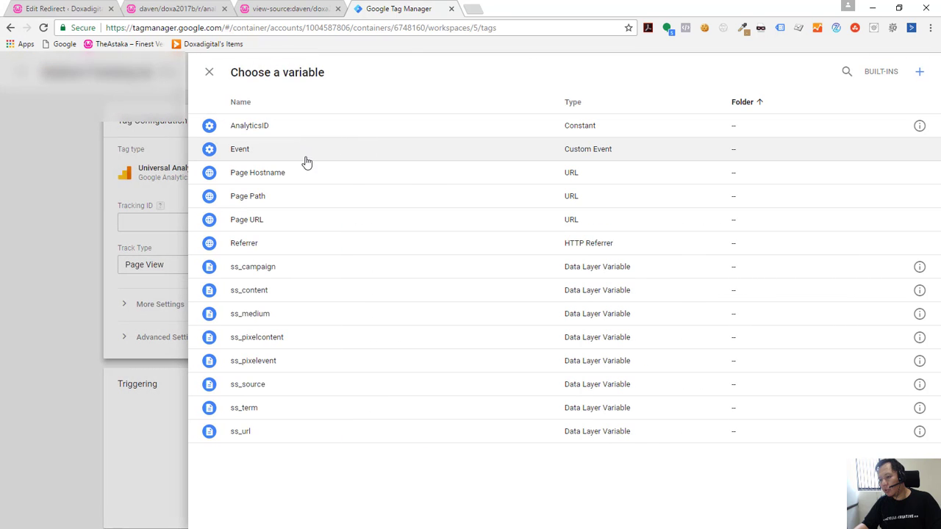
left_click(264, 126)
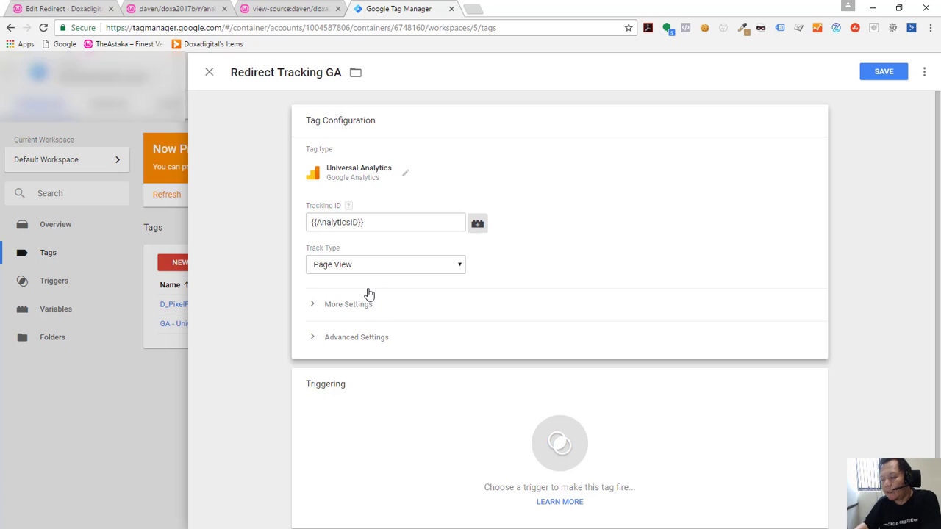
- Set the tag's track type to Event and its Non-Interaction Hit to True
left_click(369, 264)
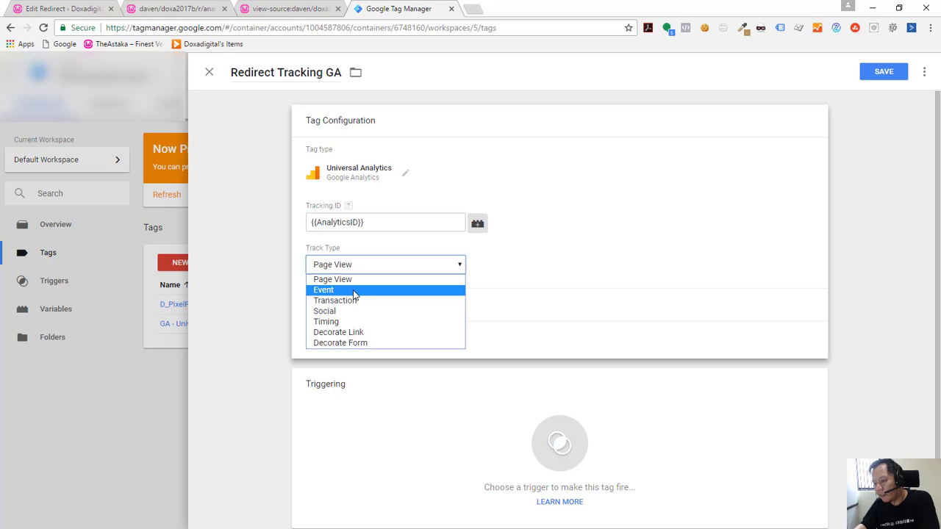
left_click(355, 291)
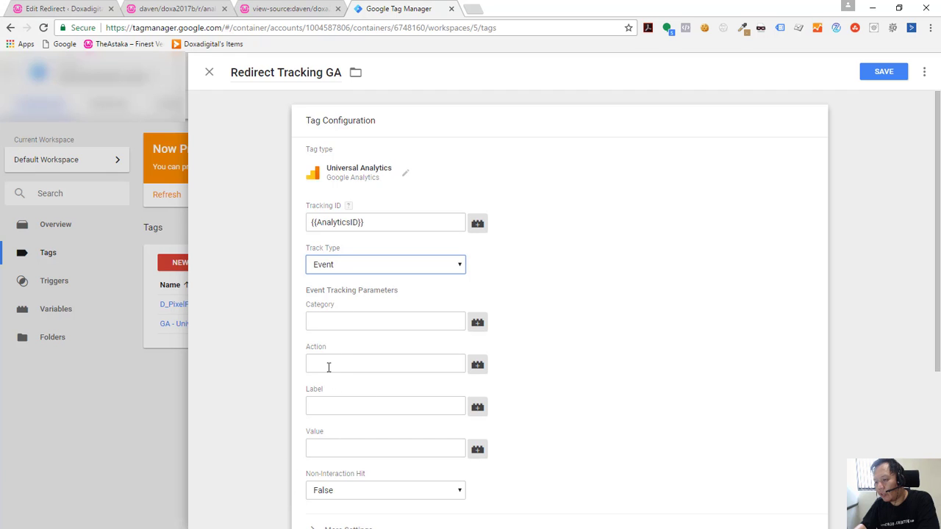
scroll(357, 471, "down", 3)
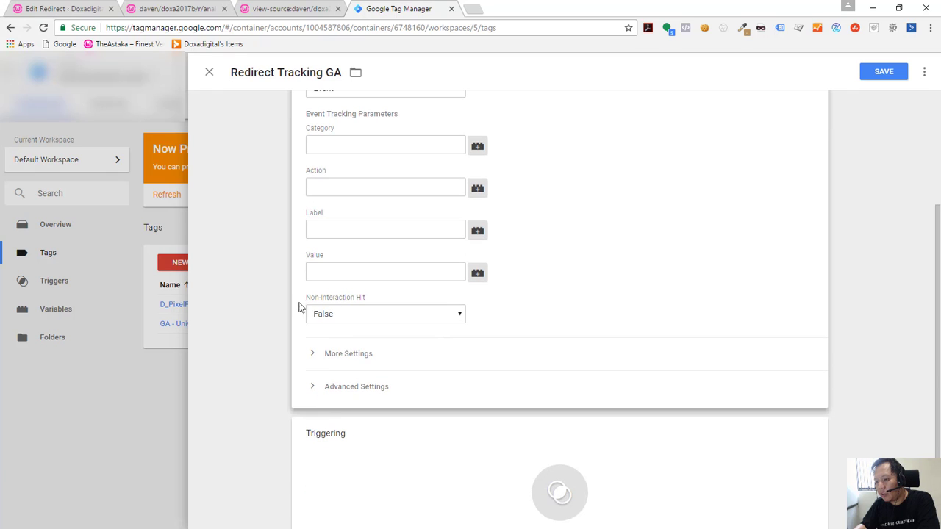
left_click(337, 314)
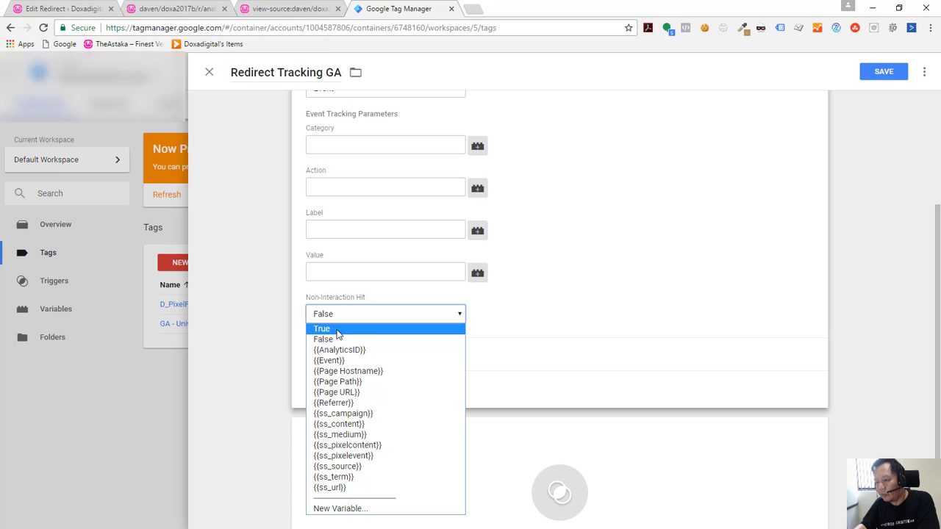
left_click(338, 329)
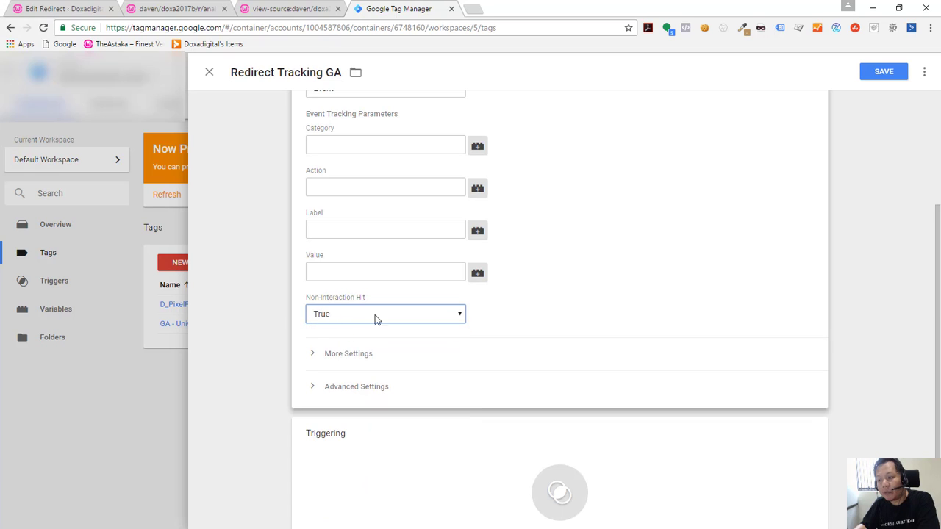
- Set D_PixelFB as the setup tag that fires before Redirect Tracking GA in the tag sequencing
left_click(363, 388)
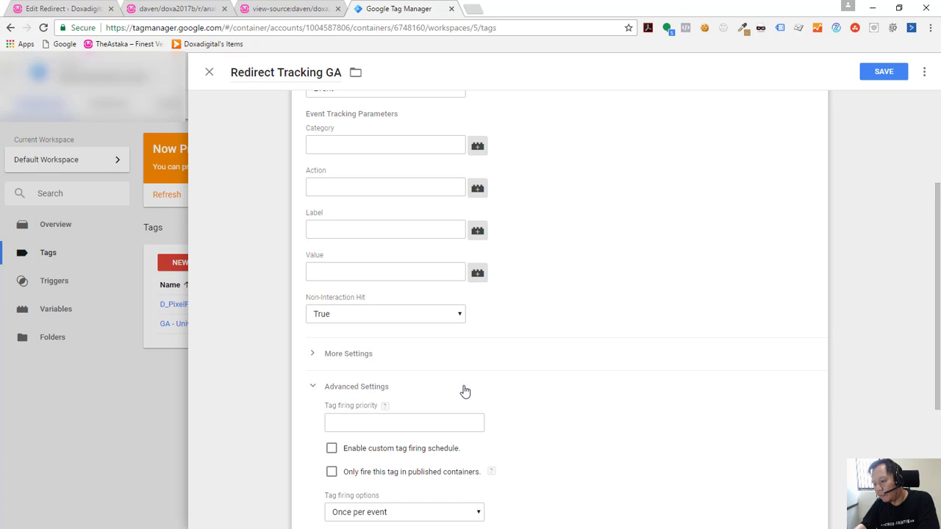
scroll(462, 388, "down", 3)
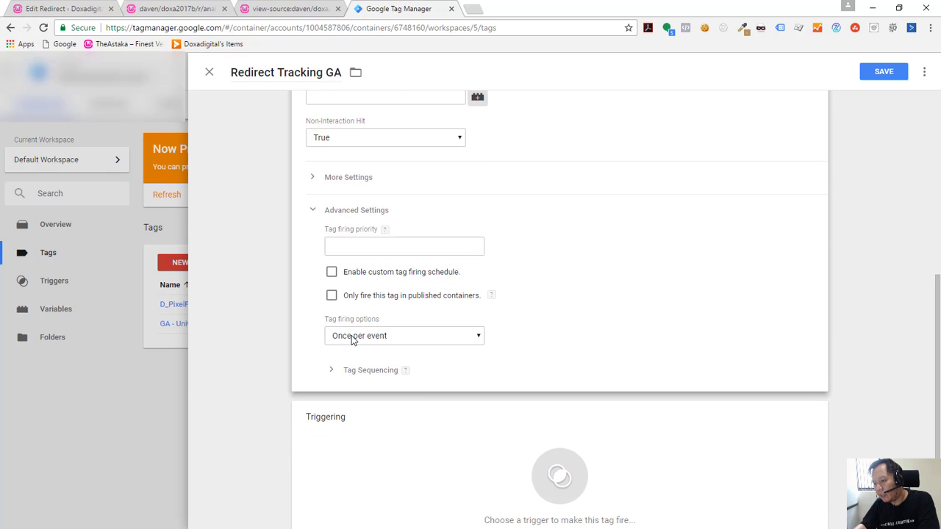
left_click(336, 372)
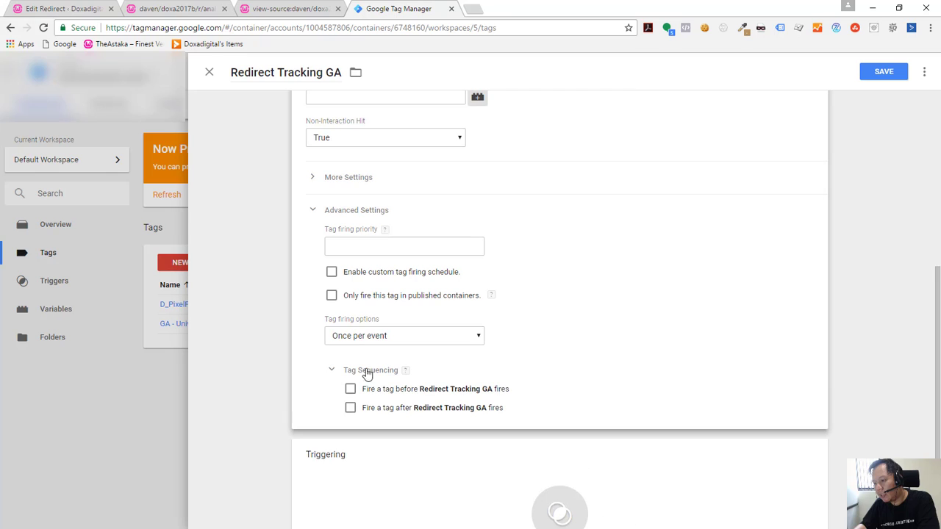
left_click(351, 389)
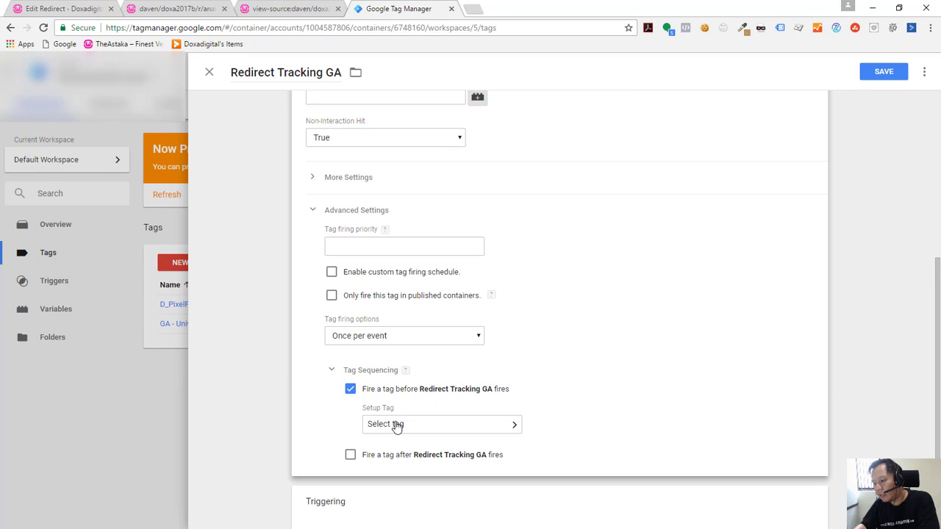
left_click(397, 425)
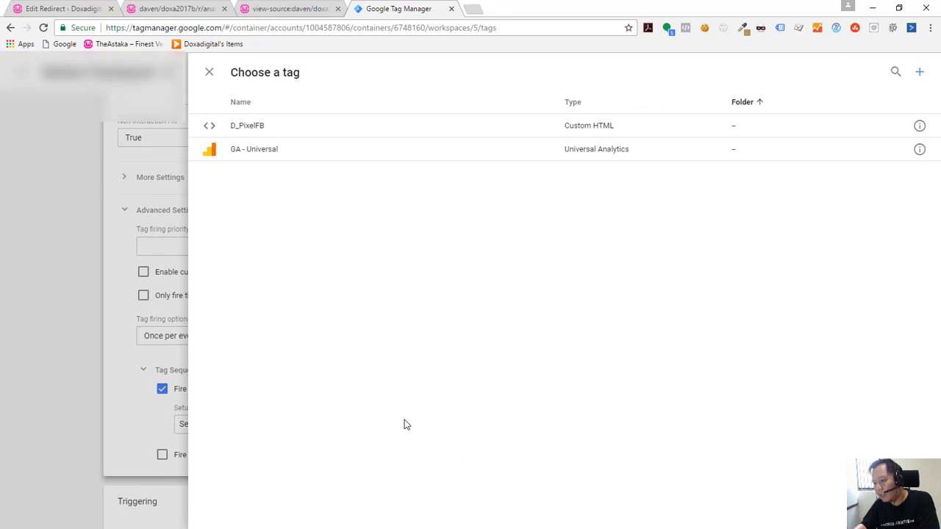
left_click(248, 128)
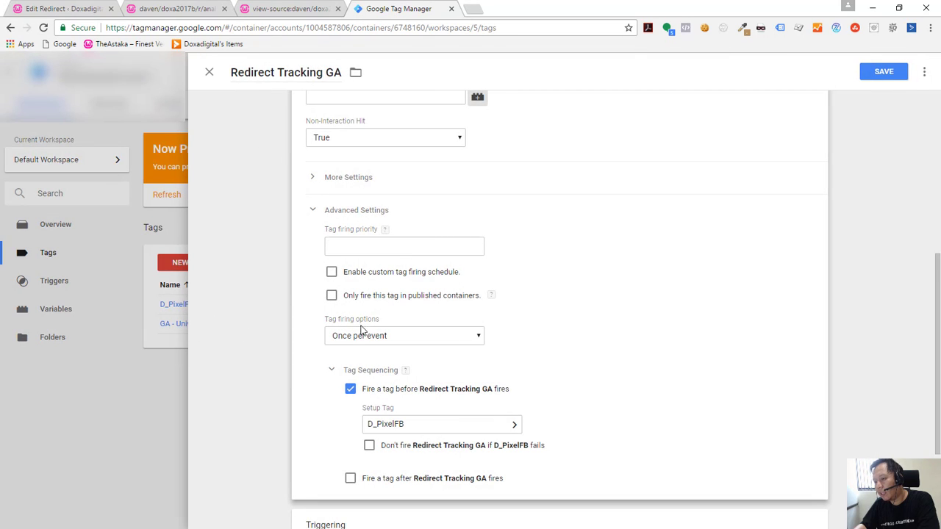
- Check the AnalyticsNote redirect's fields in WordPress and set the tag's event category to URLRedirect
scroll(430, 396, "up", 5)
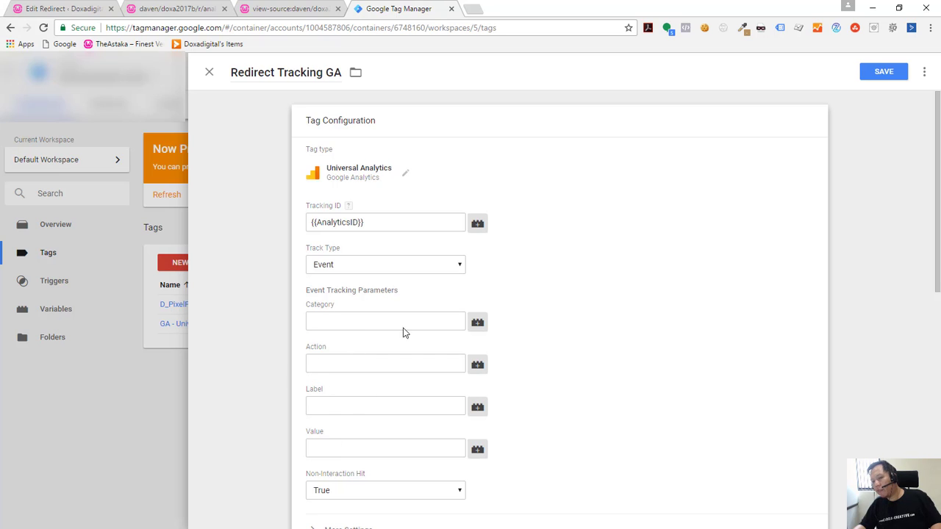
left_click(57, 10)
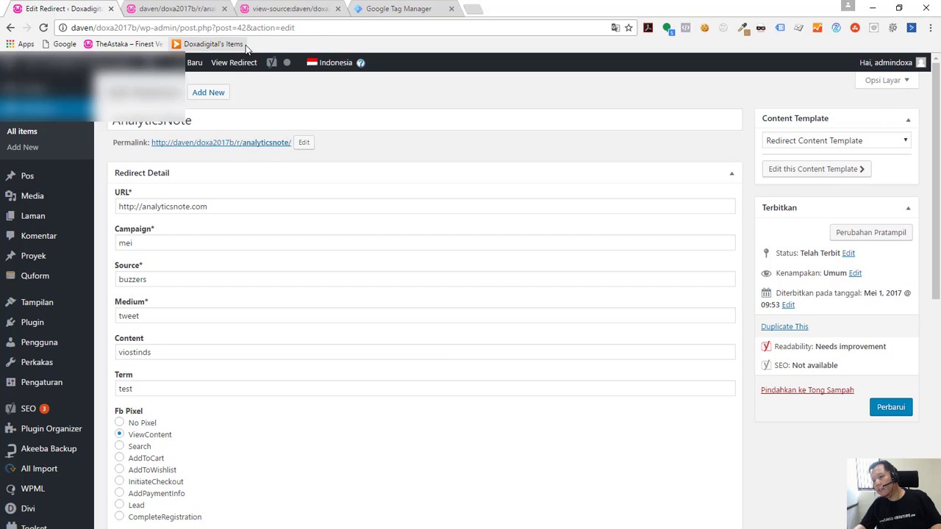
left_click(373, 11)
left_click(333, 323)
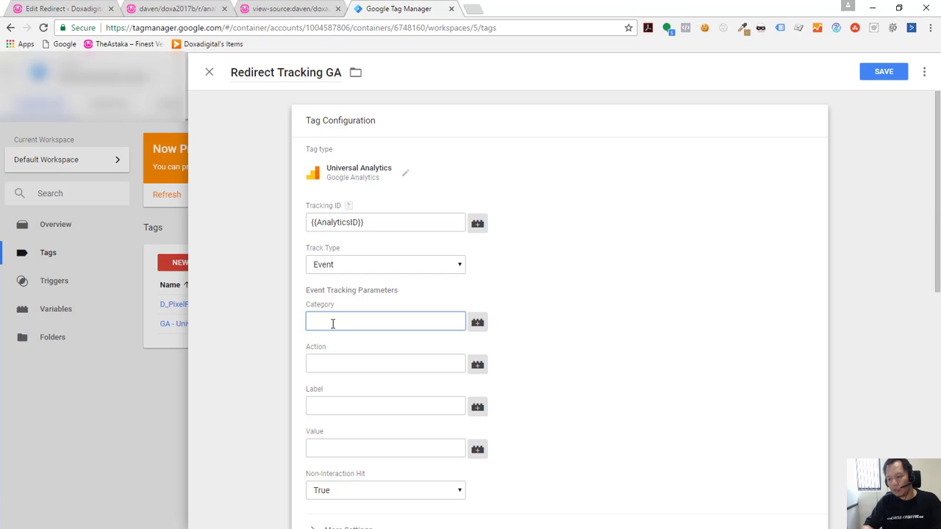
type("URLRe")
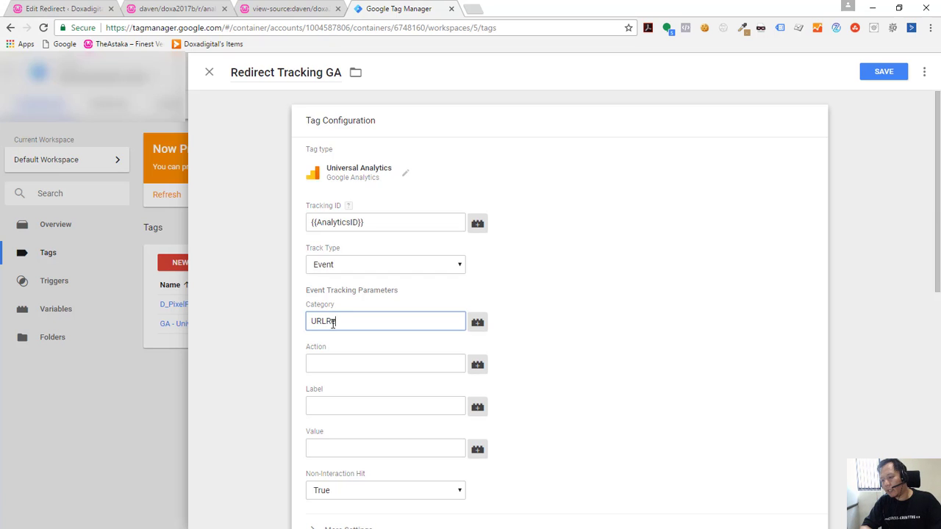
type("direct")
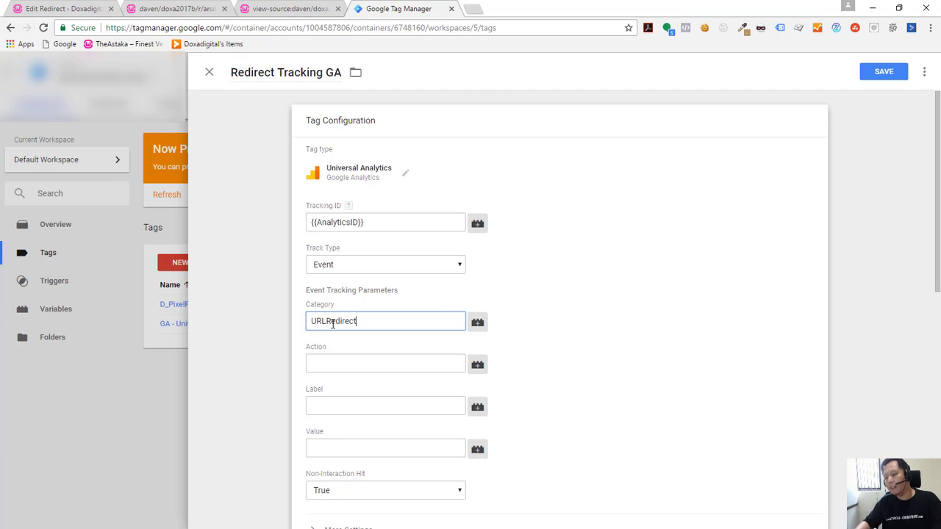
- Check the redirect page and its source code, and save the Redirect Tracking GA tag without a firing trigger
left_click(330, 366)
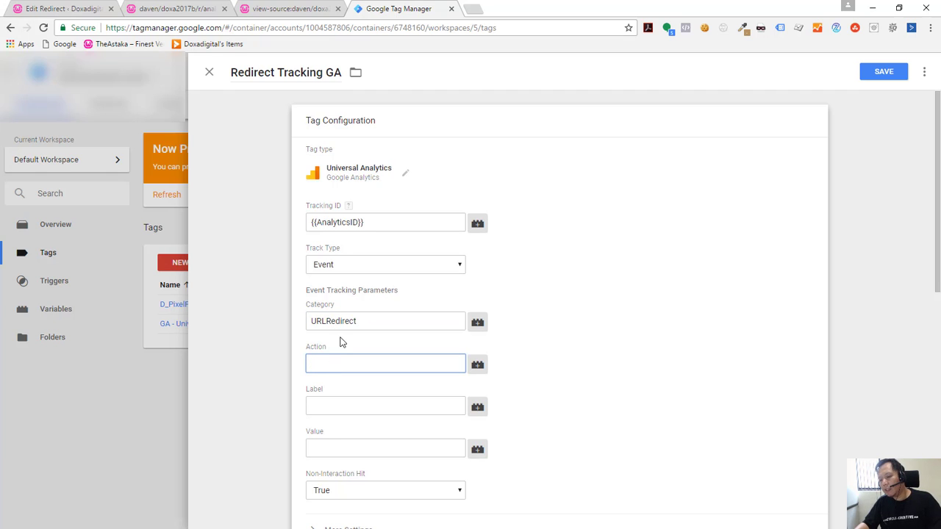
left_click(59, 9)
left_click(159, 9)
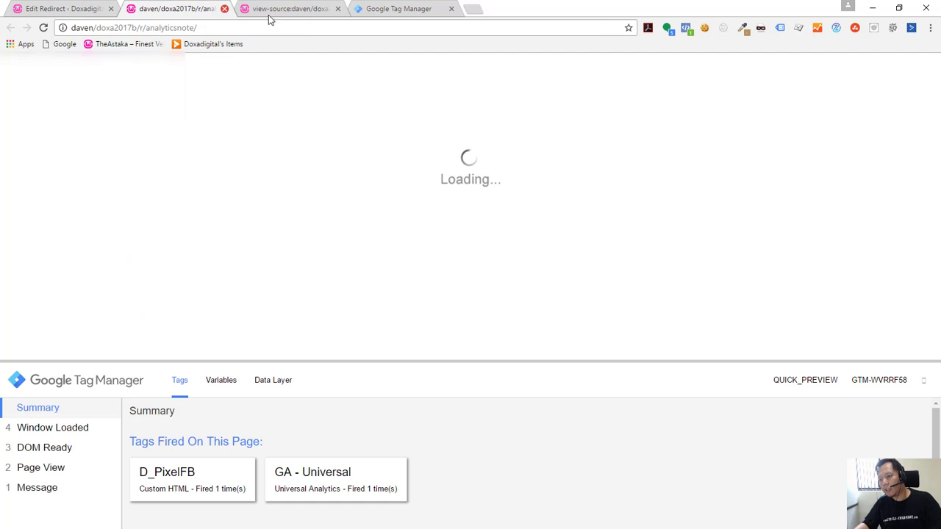
left_click(287, 9)
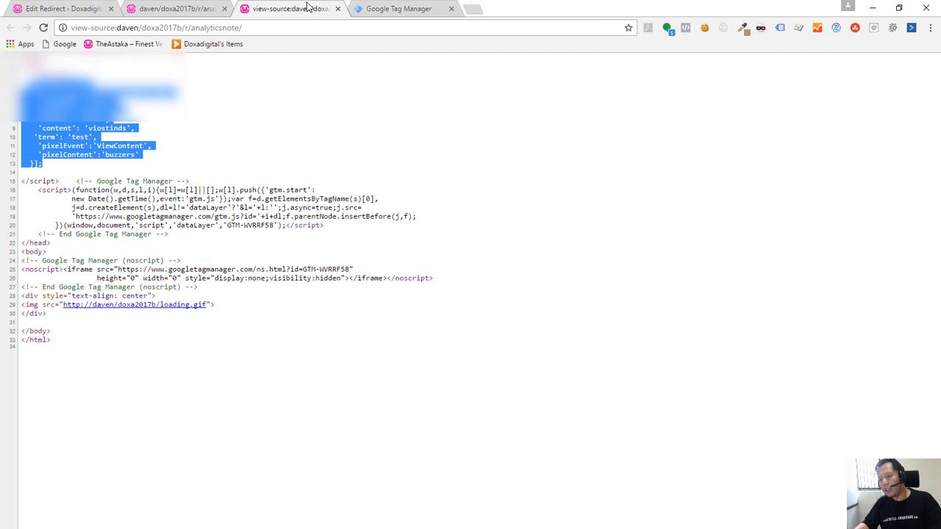
left_click(390, 11)
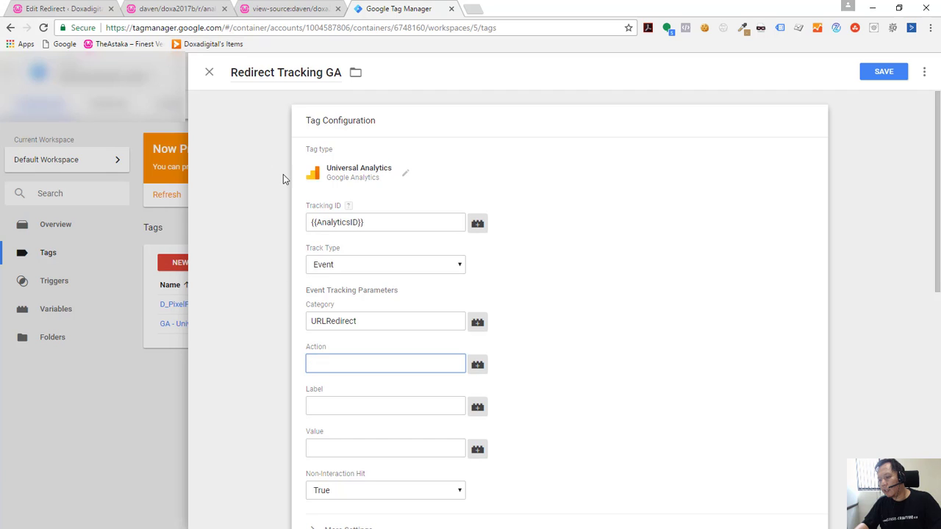
left_click(875, 71)
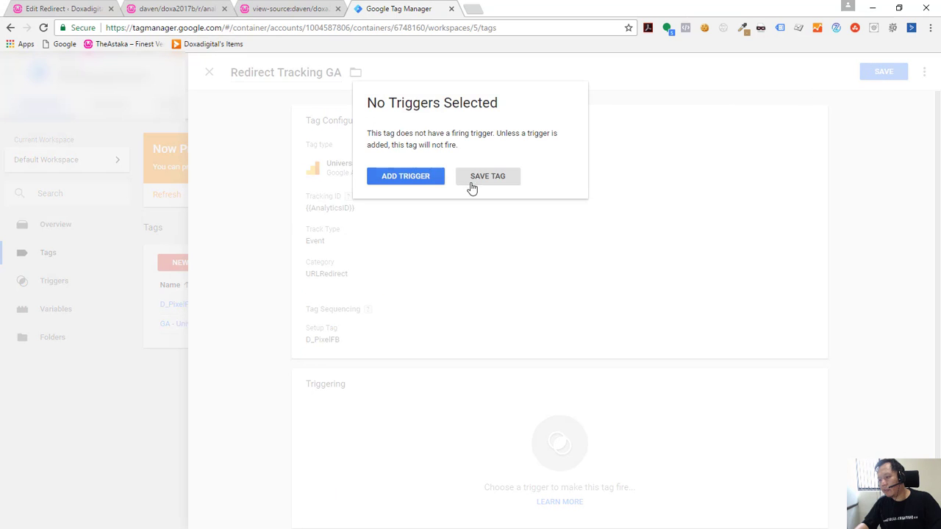
left_click(486, 183)
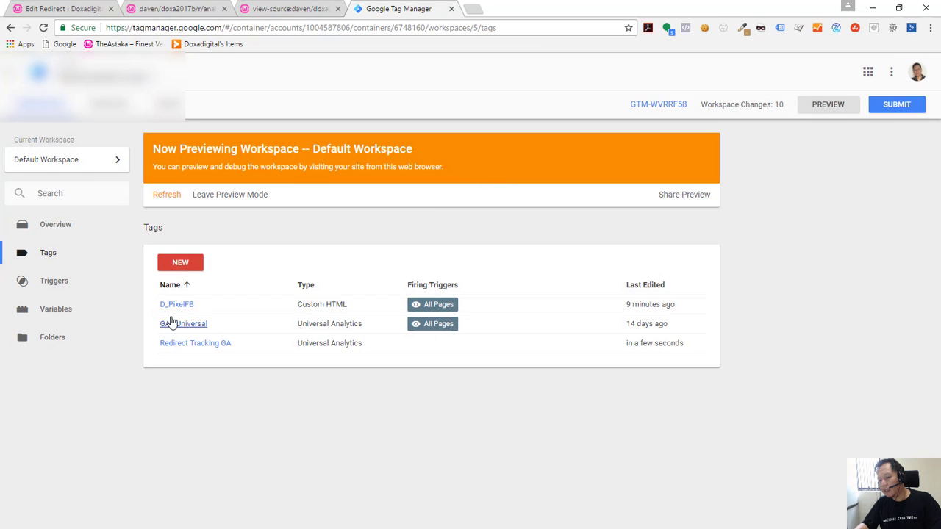
- Compare the container's user-defined variables with the dataLayer block in the redirect page's source code
left_click(50, 313)
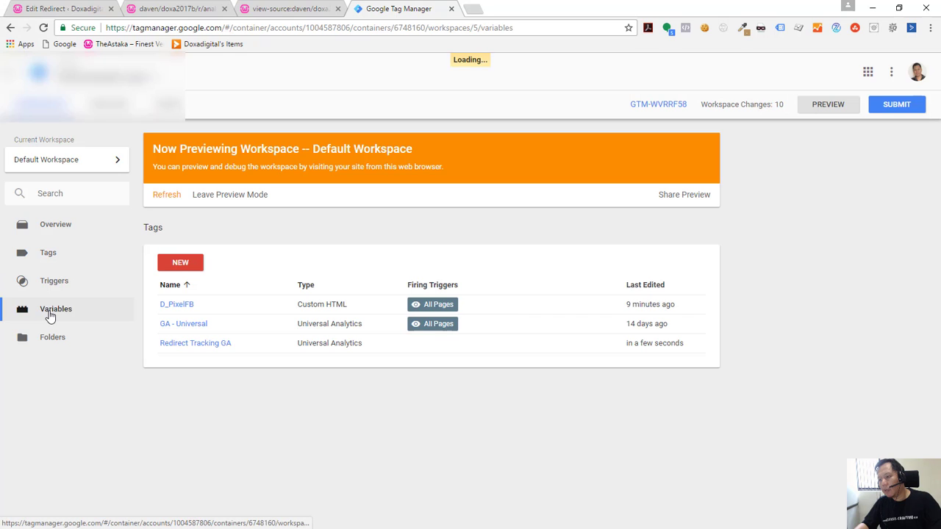
left_click(283, 10)
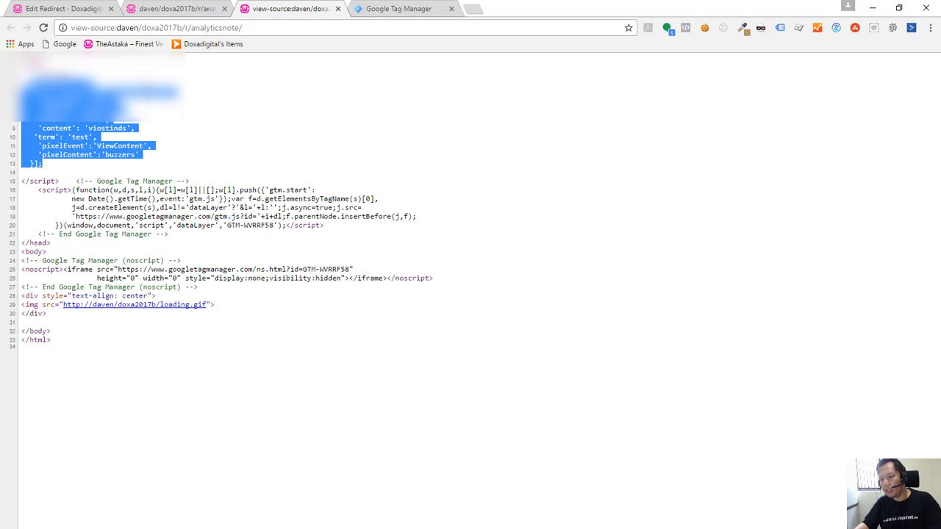
left_click(408, 10)
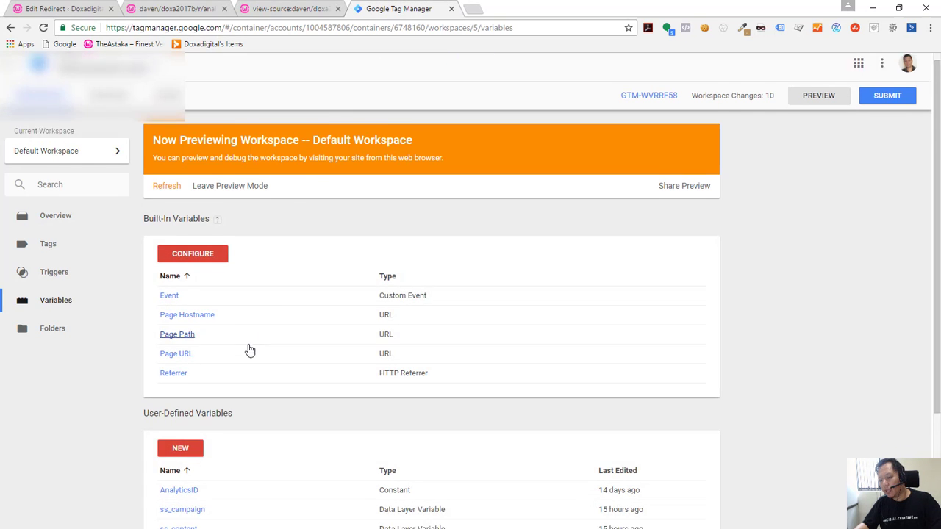
scroll(208, 406, "down", 3)
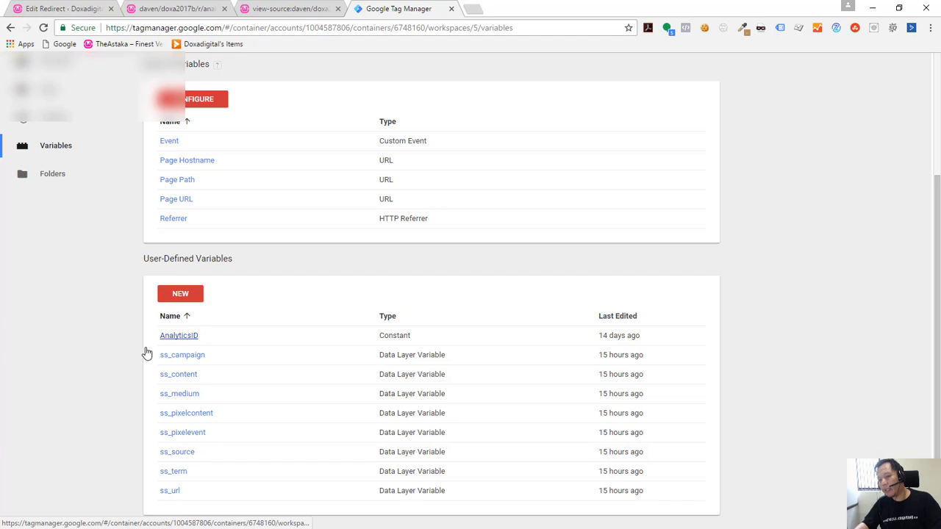
scroll(267, 228, "up", 3)
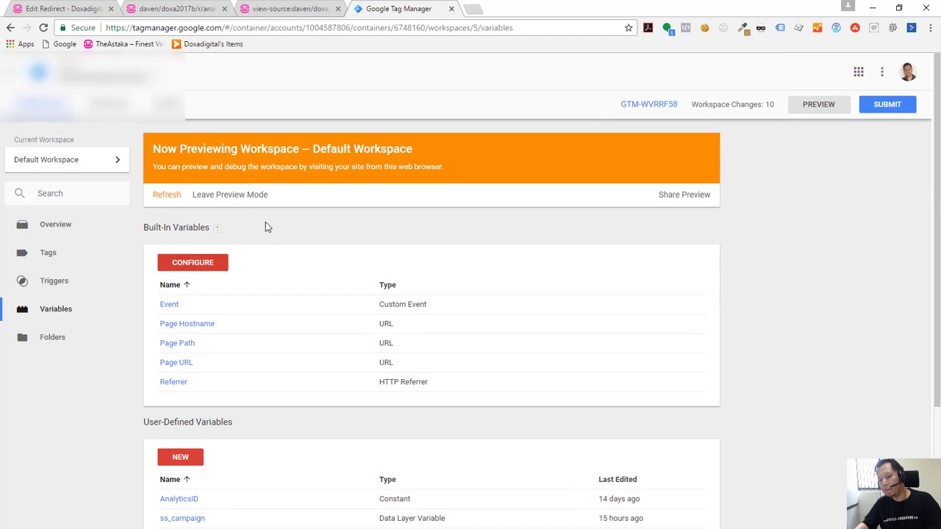
- Reopen the Redirect Tracking GA tag and make its tag configuration editable
left_click(64, 253)
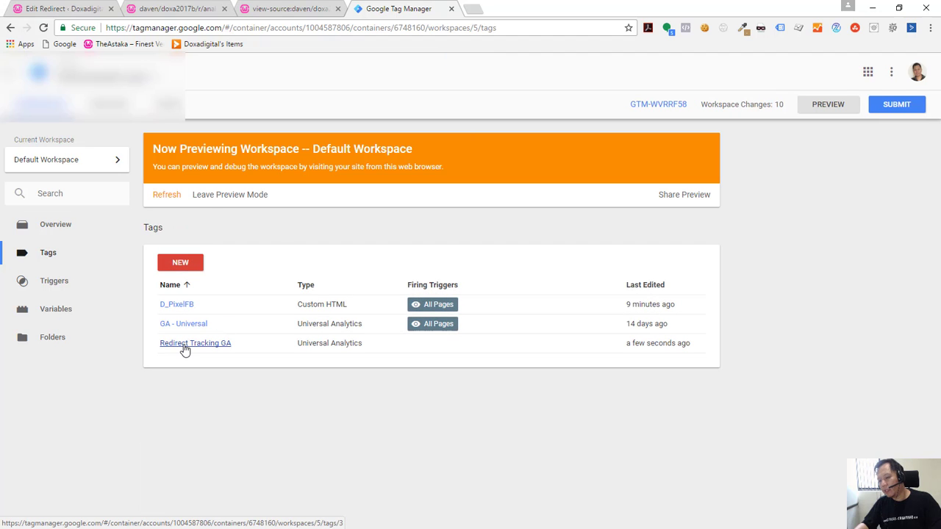
left_click(185, 346)
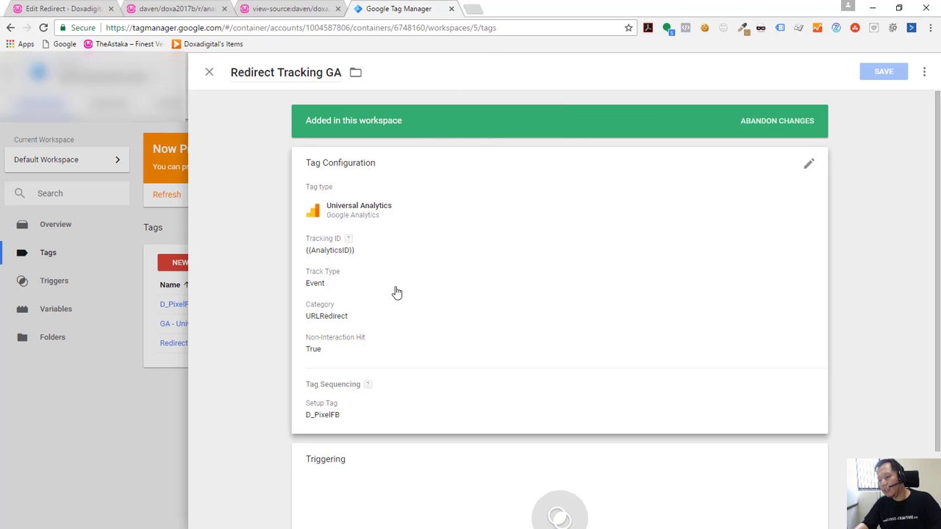
scroll(382, 353, "down", 1)
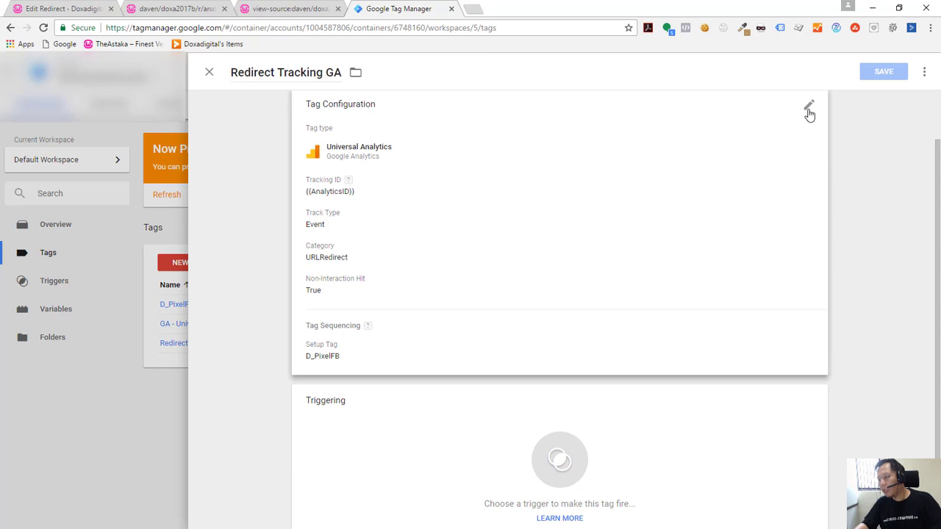
left_click(809, 107)
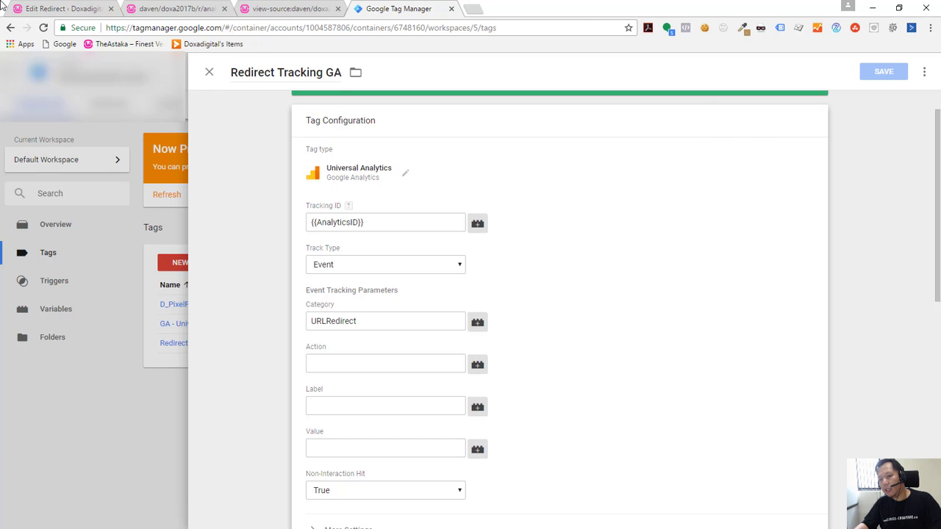
- Inspect the variable values recorded at the Window Loaded event in the redirect page's preview debugger
left_click(165, 10)
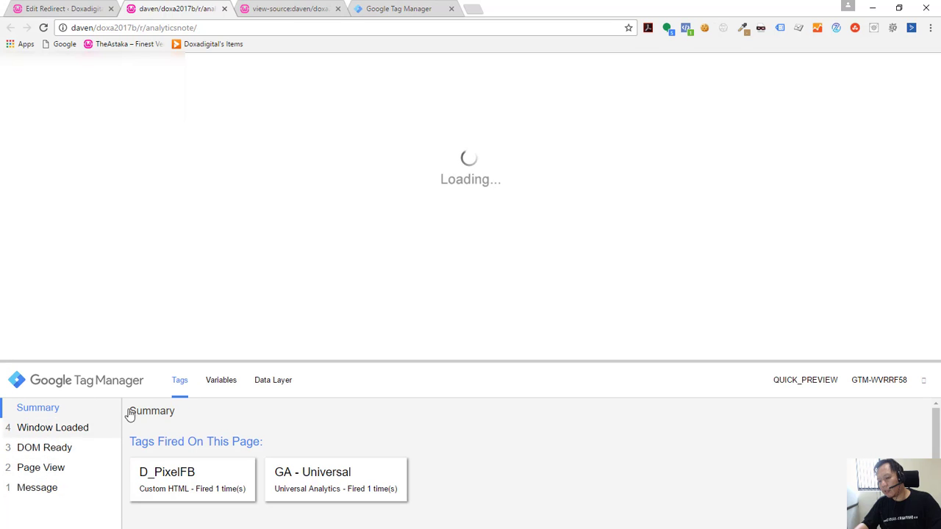
left_click(225, 382)
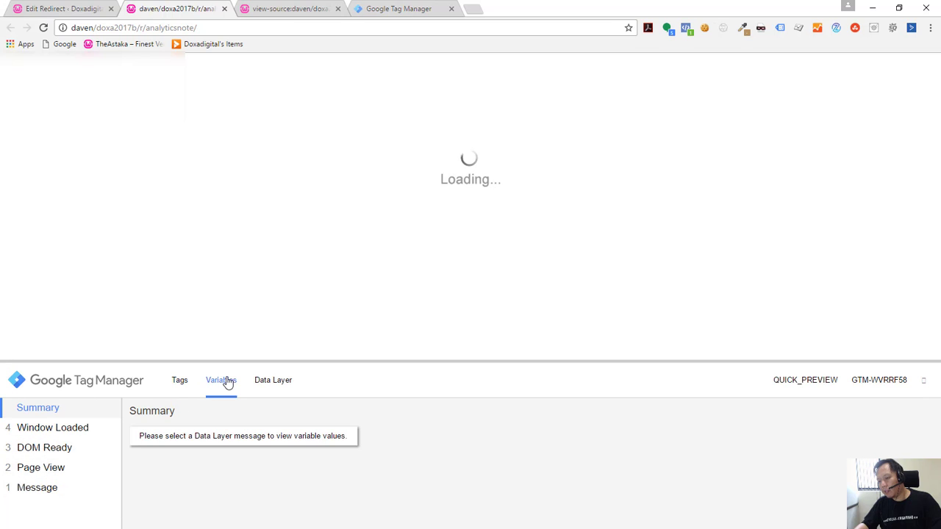
left_click(66, 433)
scroll(231, 437, "down", 5)
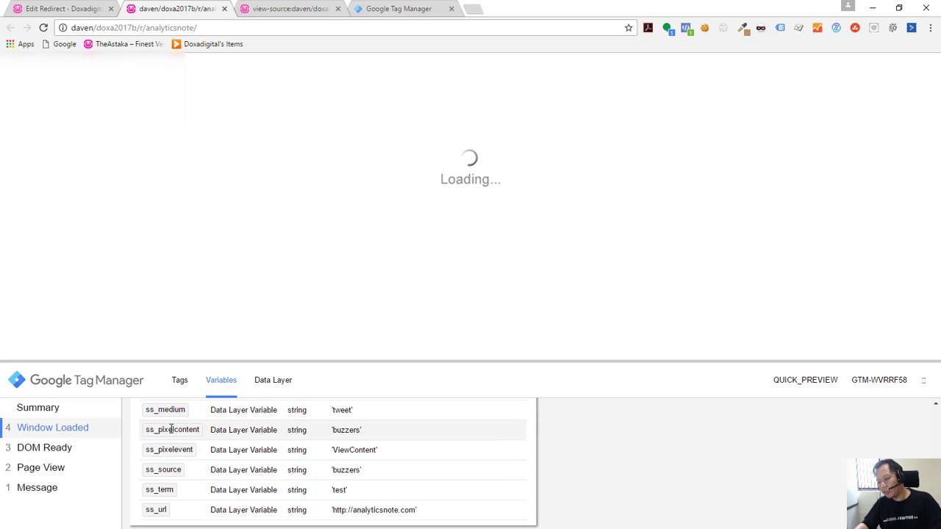
scroll(207, 480, "up", 1)
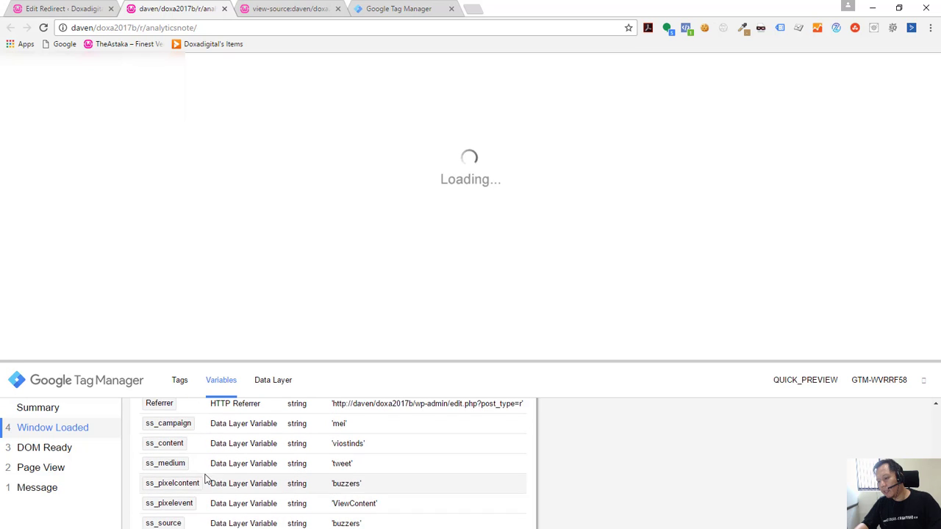
scroll(184, 491, "up", 1)
scroll(164, 500, "down", 3)
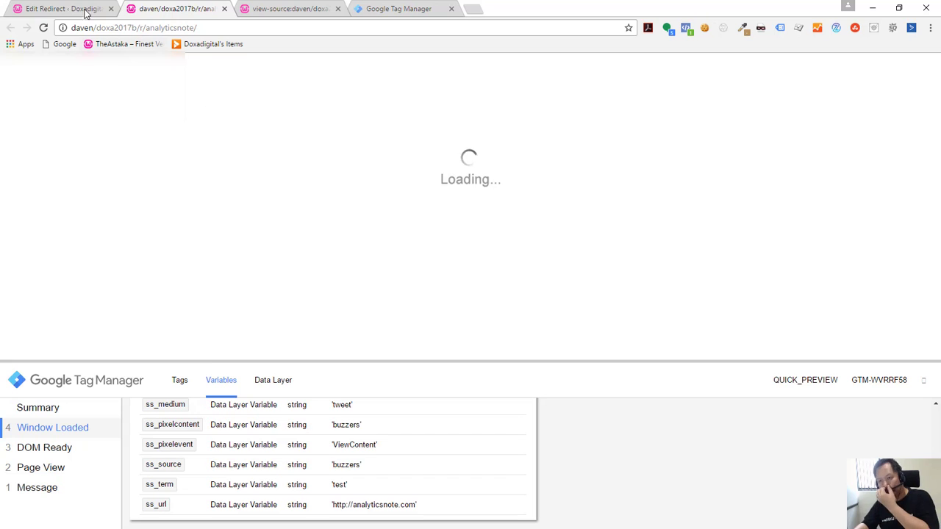
- Set the Redirect Tracking GA tag's action to {{ss_url}}, label to {{ss_source}}-{{ss_medium}}-{{ss_campaign}} and value to {{ss_content}}-{{ss_term}}
left_click(401, 9)
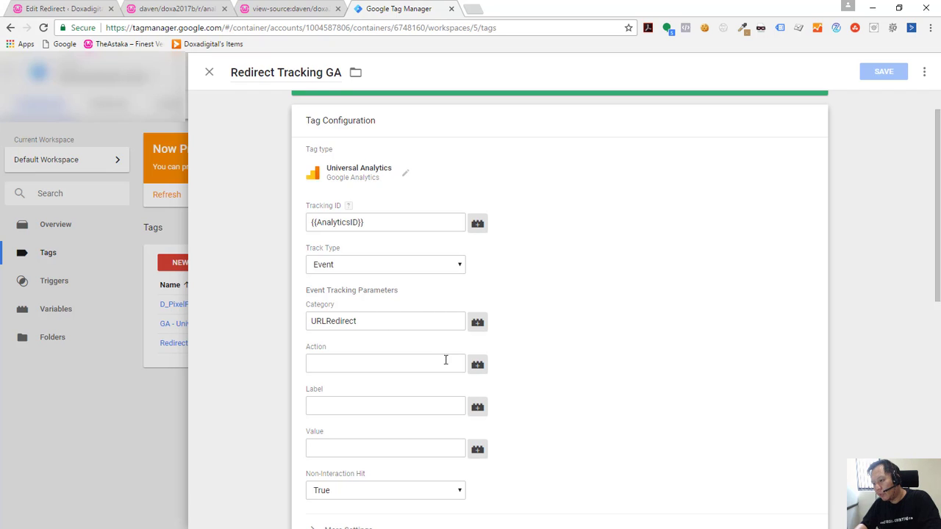
left_click(476, 366)
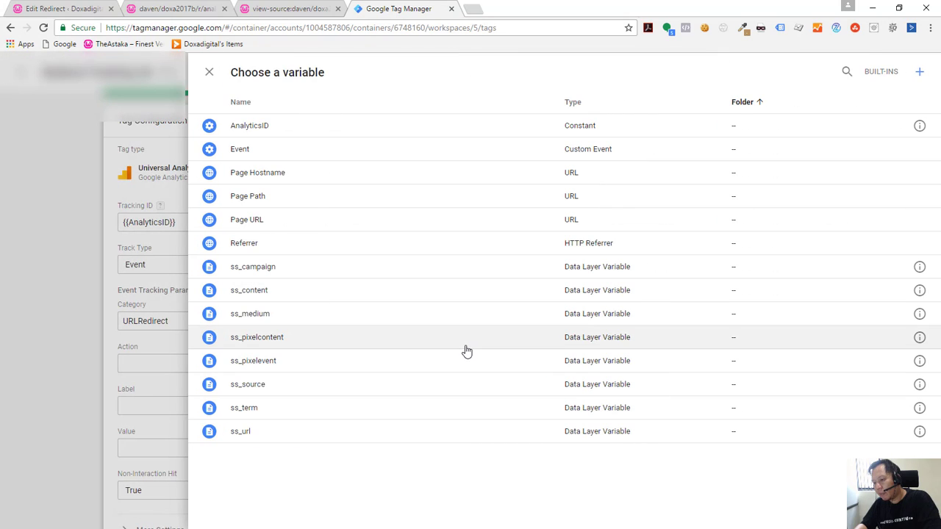
left_click(247, 437)
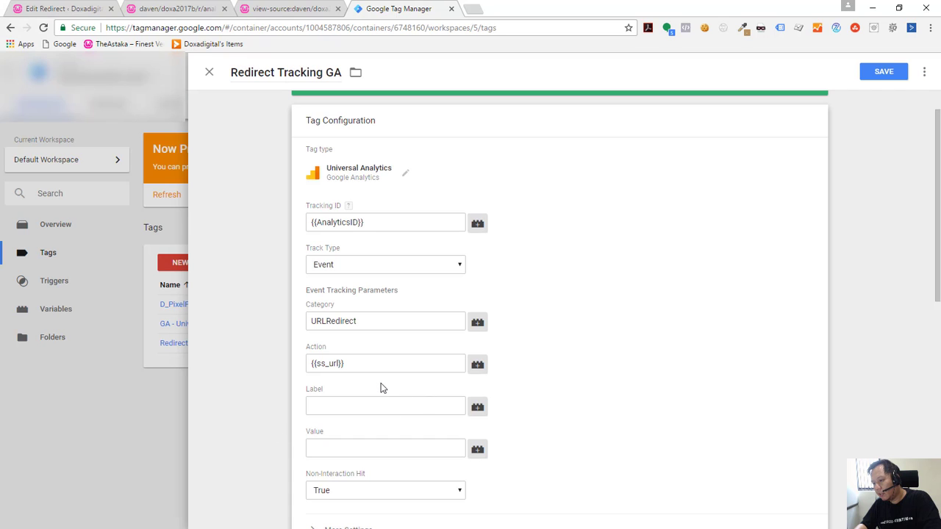
left_click(476, 408)
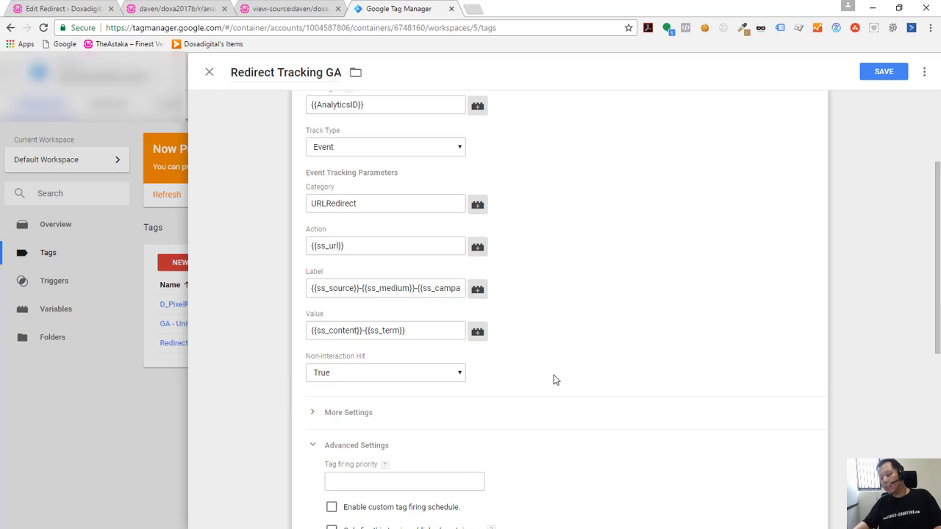
- Start a new firing trigger for the Redirect Tracking GA tag and name it Redirect Page
scroll(555, 379, "down", 2)
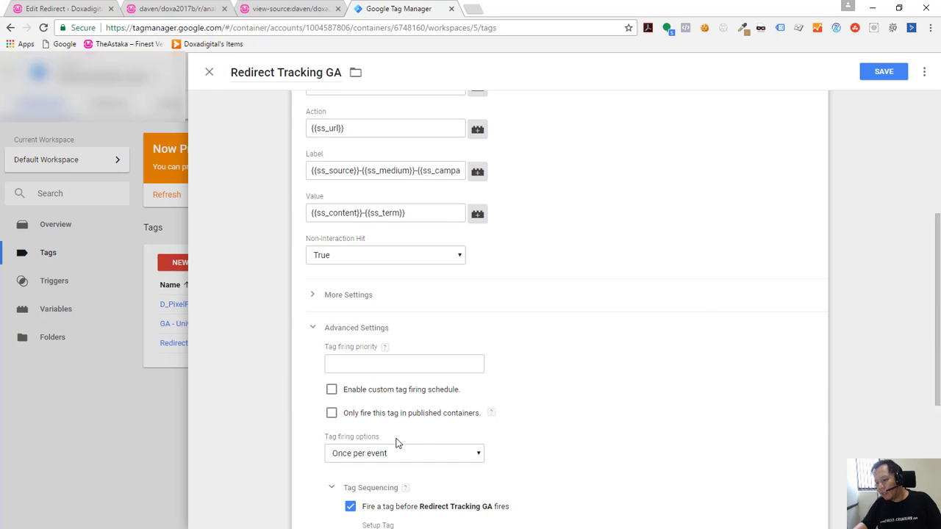
scroll(423, 433, "down", 1)
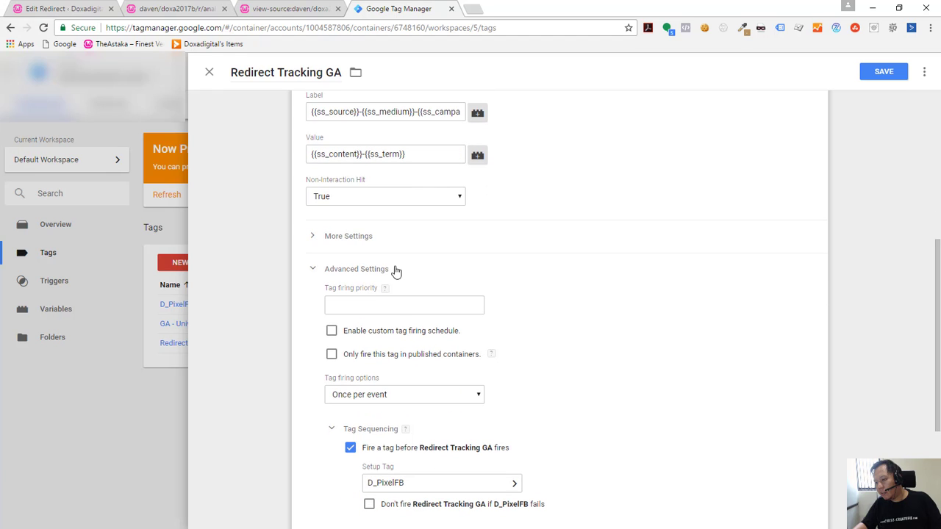
scroll(433, 390, "down", 4)
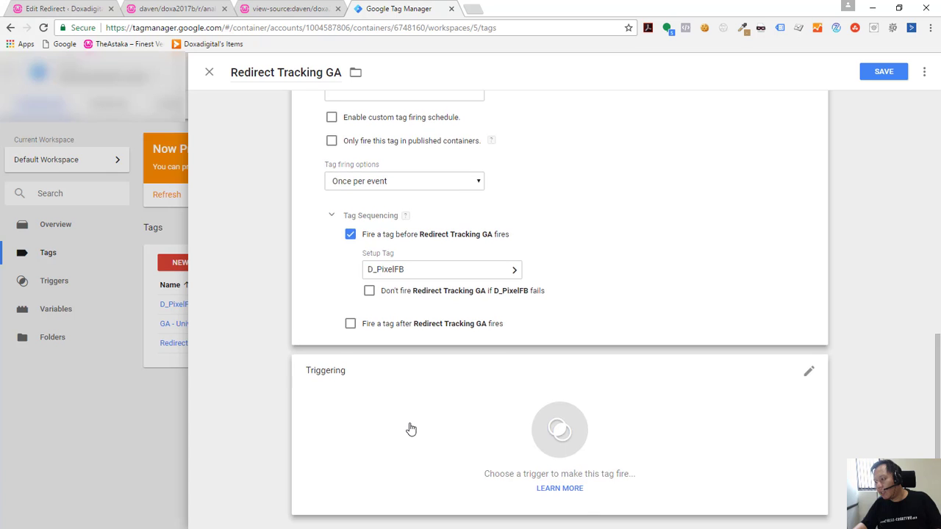
scroll(409, 429, "up", 3)
scroll(580, 343, "down", 1)
scroll(582, 357, "down", 2)
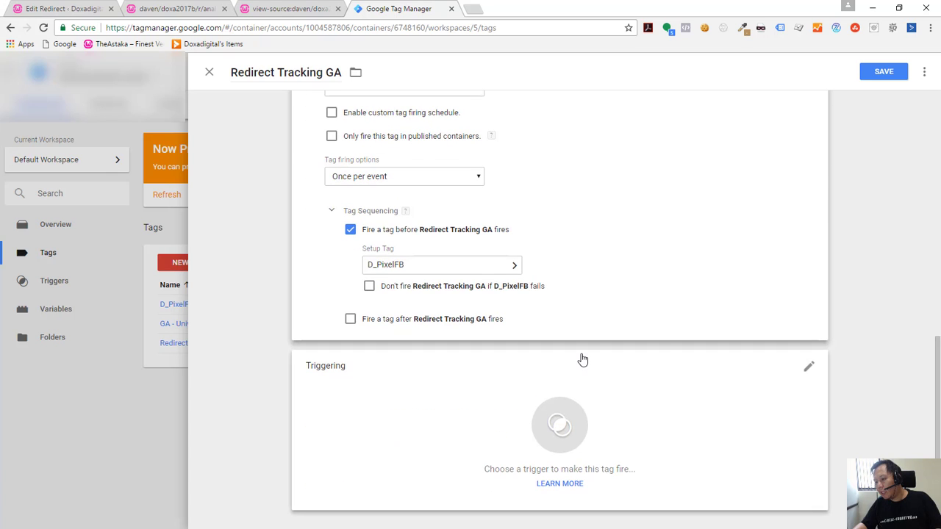
left_click(797, 378)
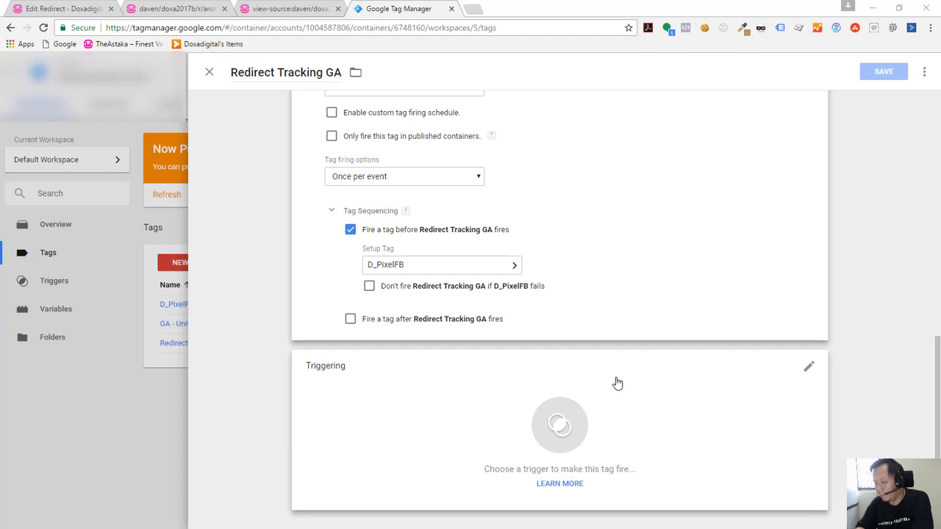
left_click(808, 371)
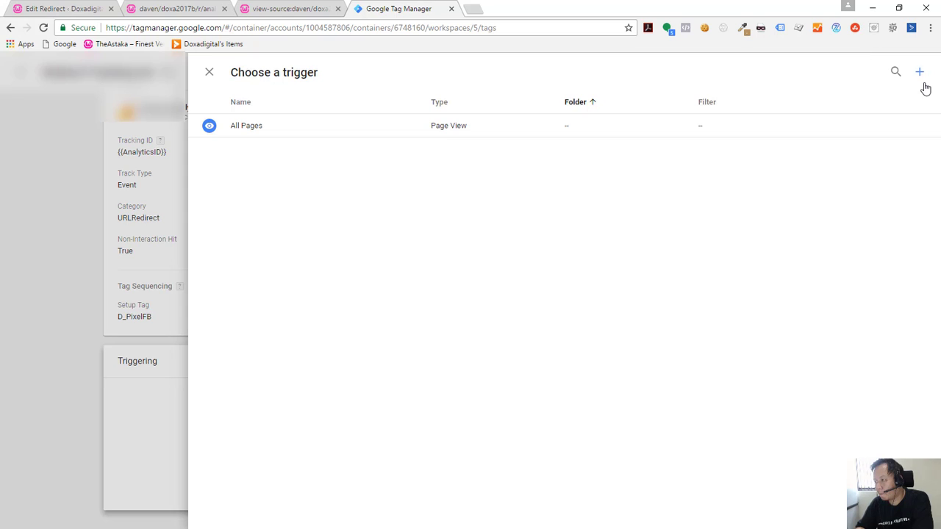
left_click(921, 74)
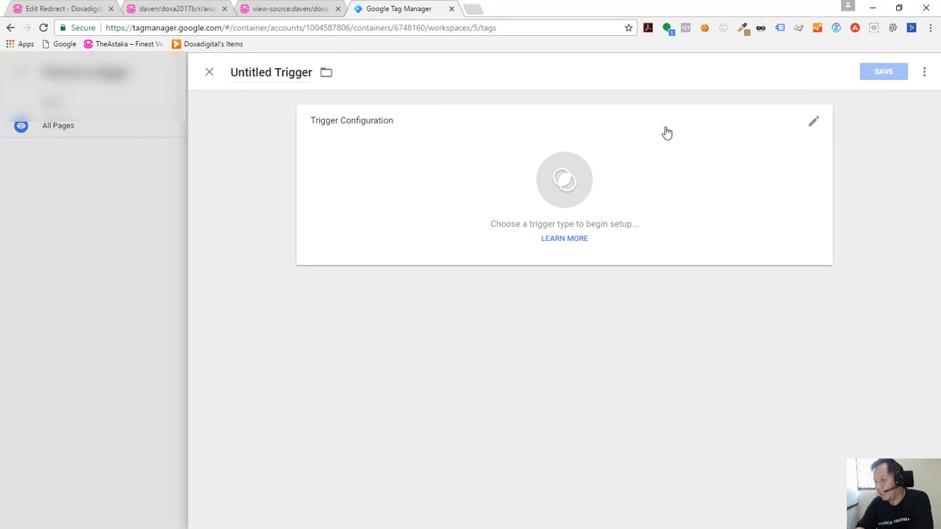
left_click(282, 71)
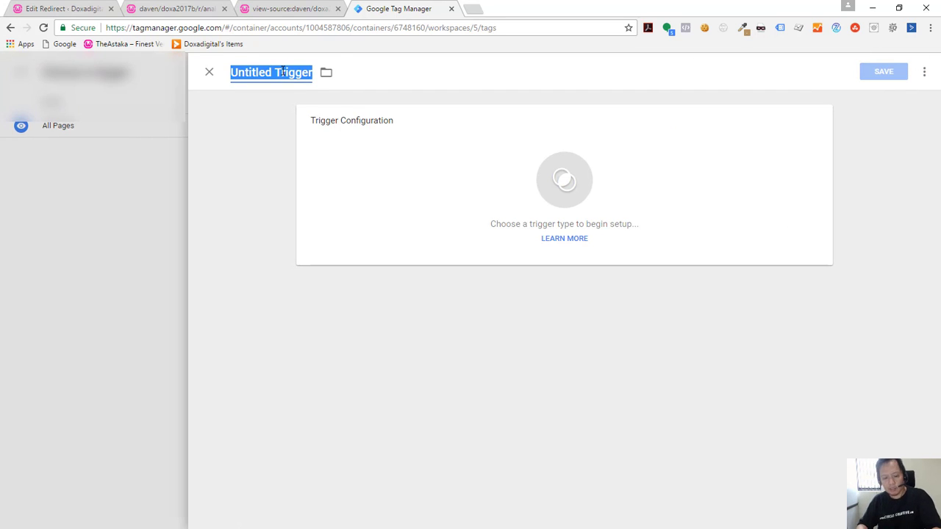
type("Redirect")
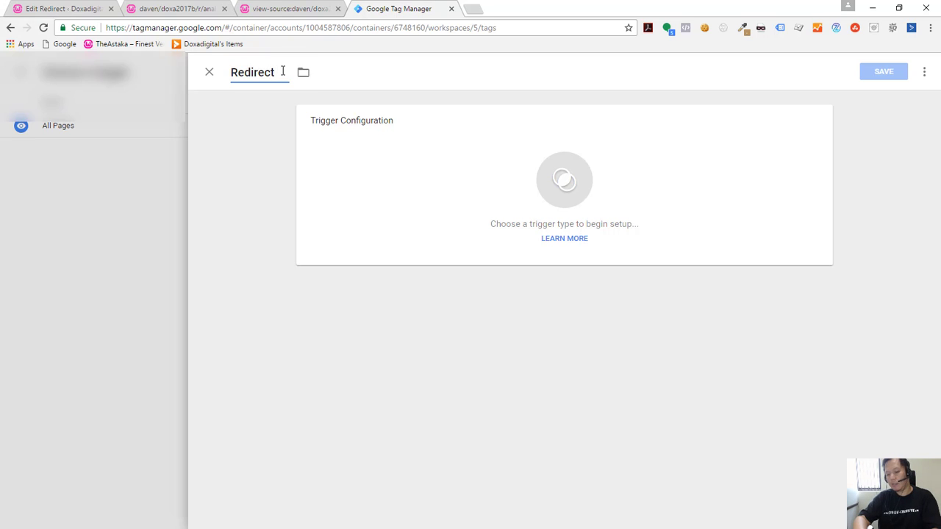
type(" Page")
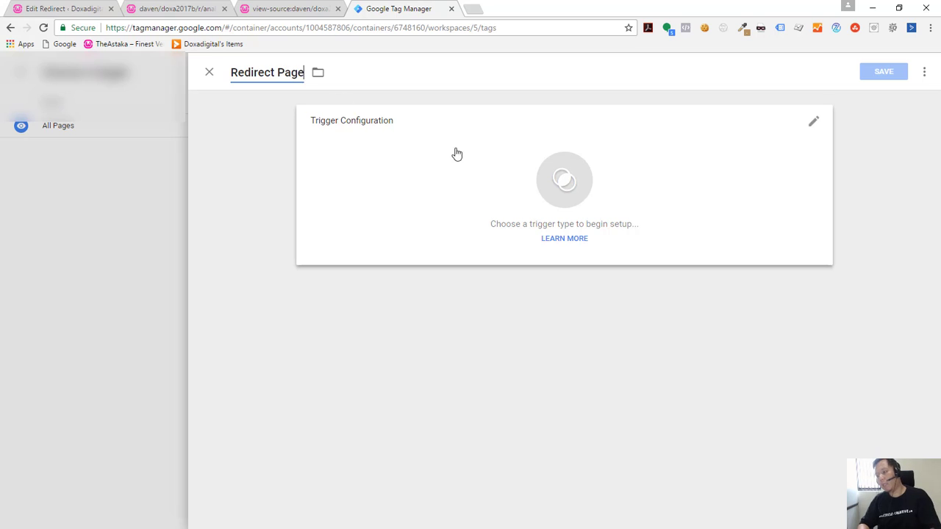
- Configure the trigger as DOM Ready, firing on some DOM Ready events where Page URL contains /r/
left_click(479, 160)
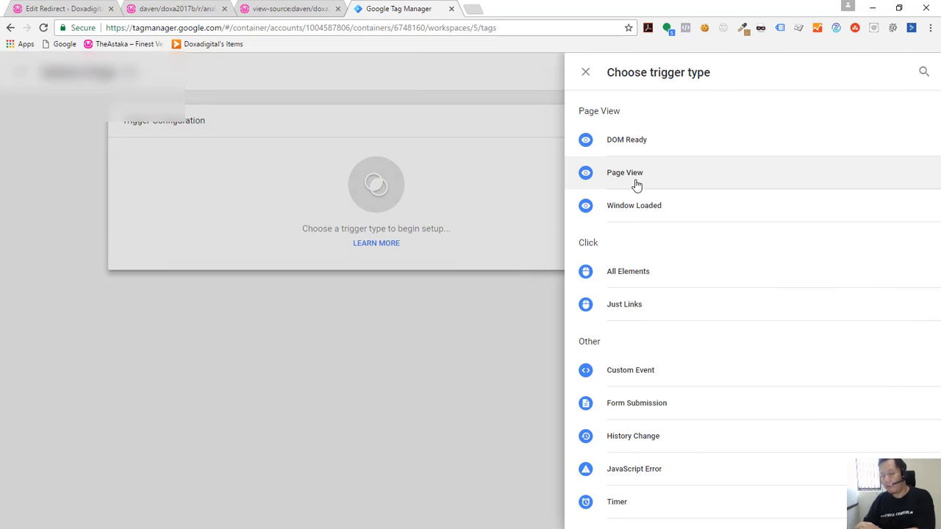
left_click(627, 142)
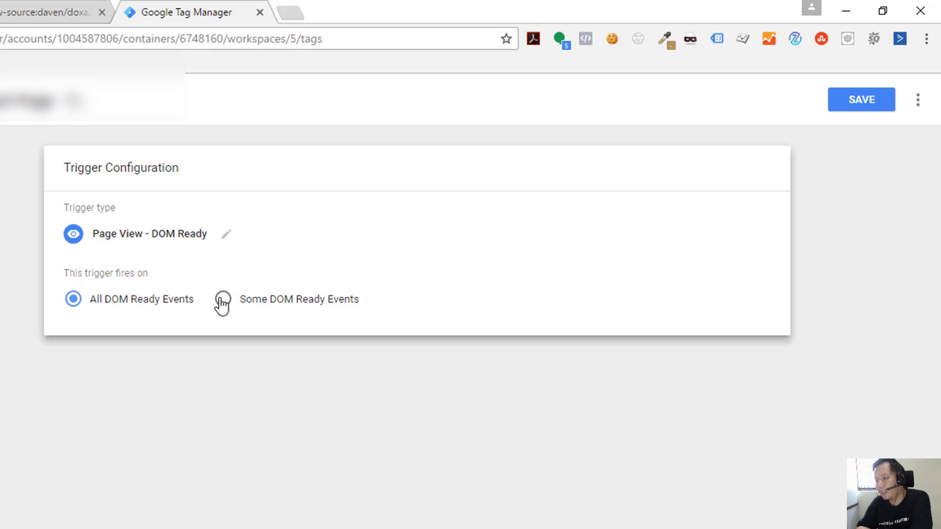
left_click(223, 301)
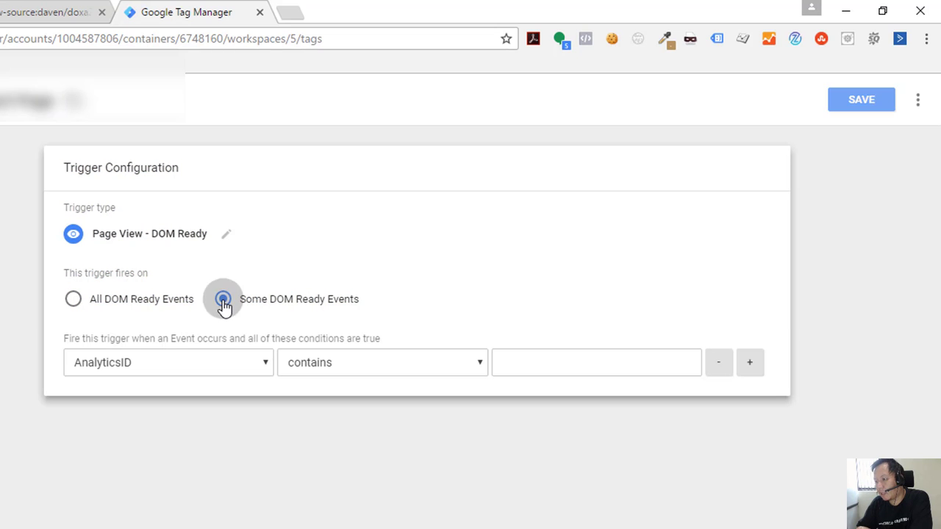
left_click(202, 361)
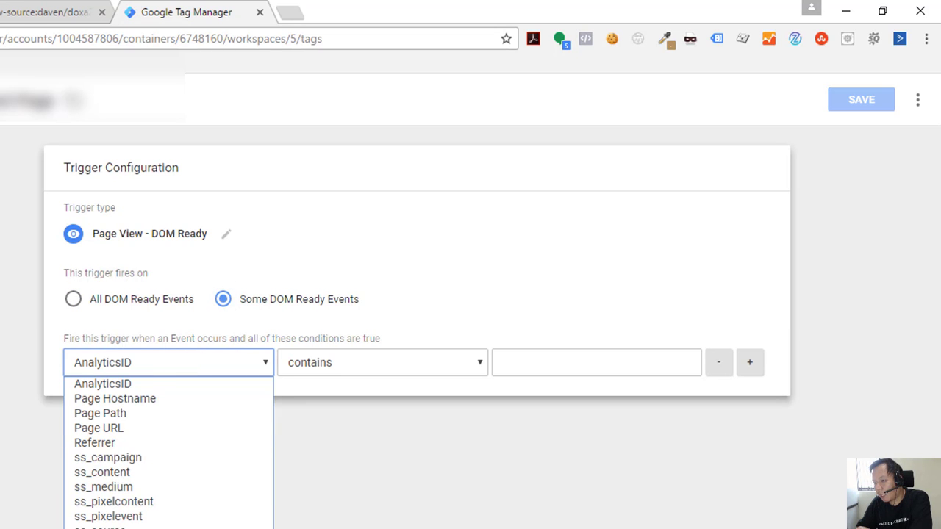
left_click(139, 434)
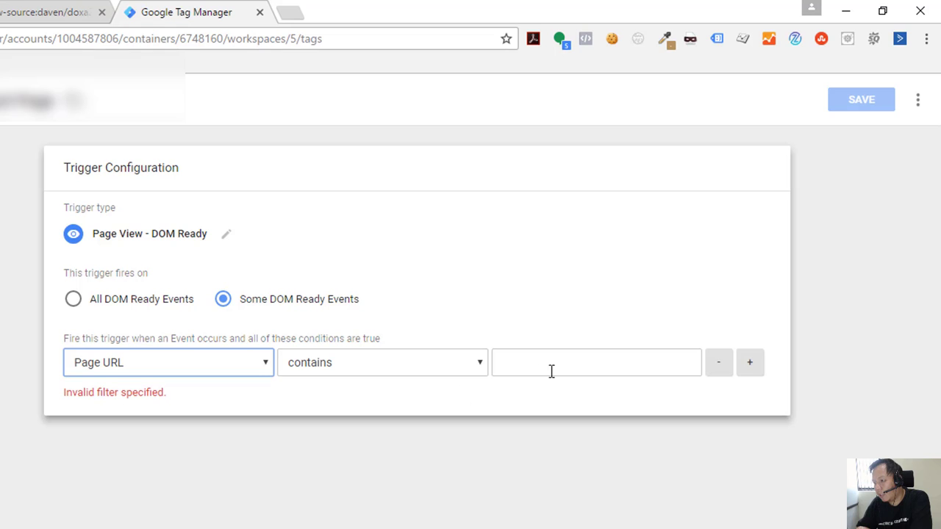
left_click(580, 356)
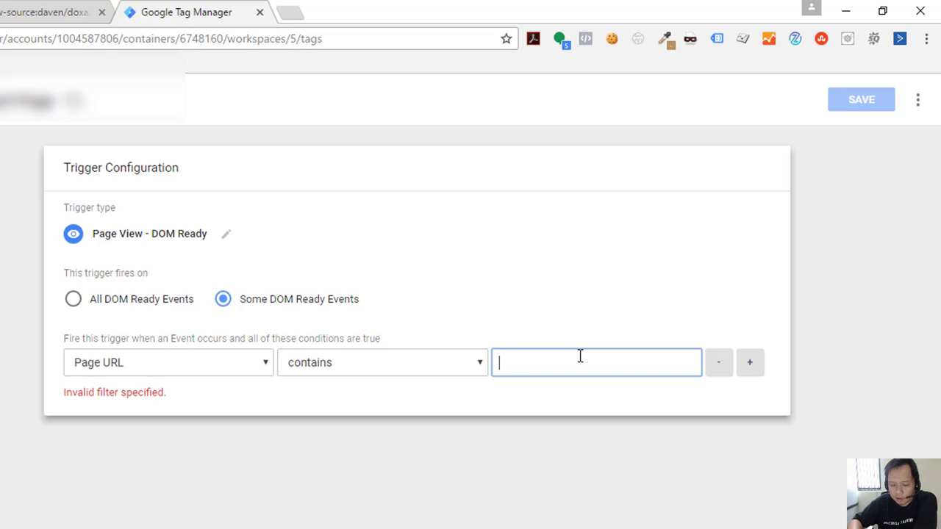
type("/r/")
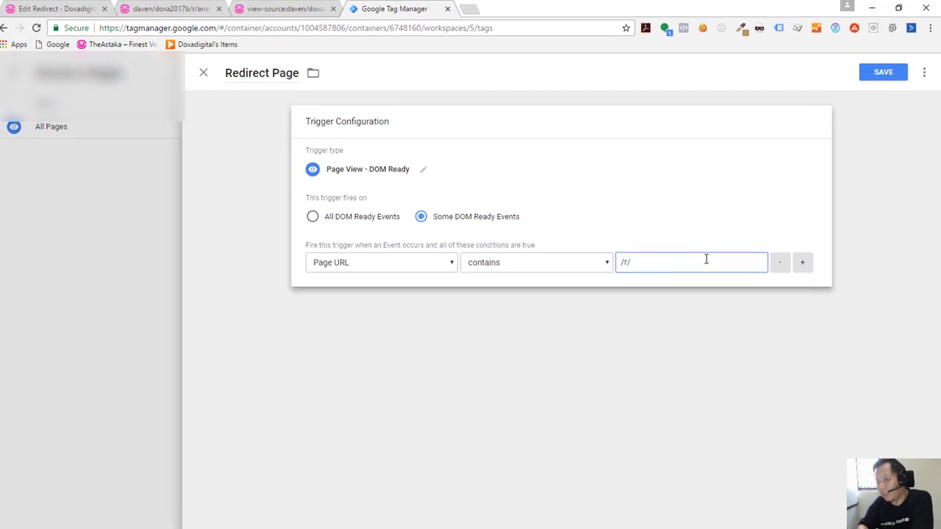
- Check the redirect page's address against the trigger condition and save the Redirect Page trigger
left_click(288, 8)
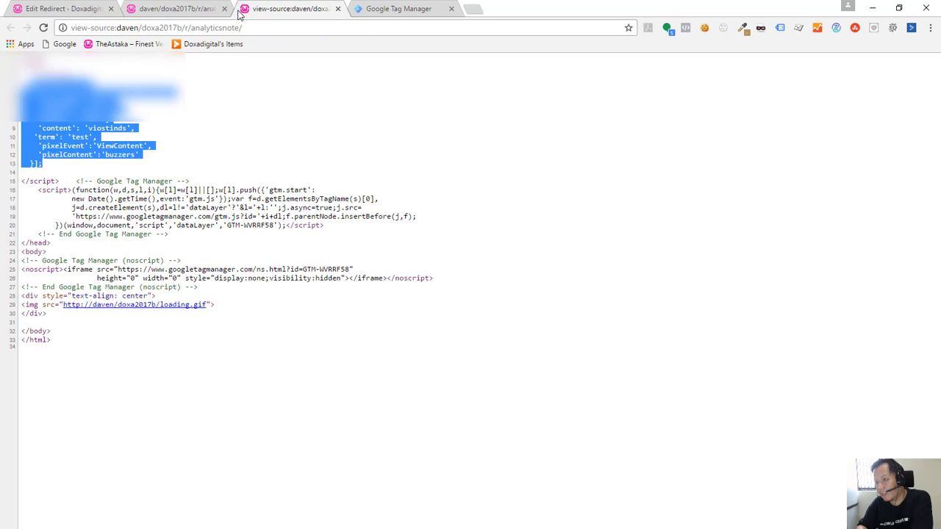
left_click(177, 8)
left_click(382, 9)
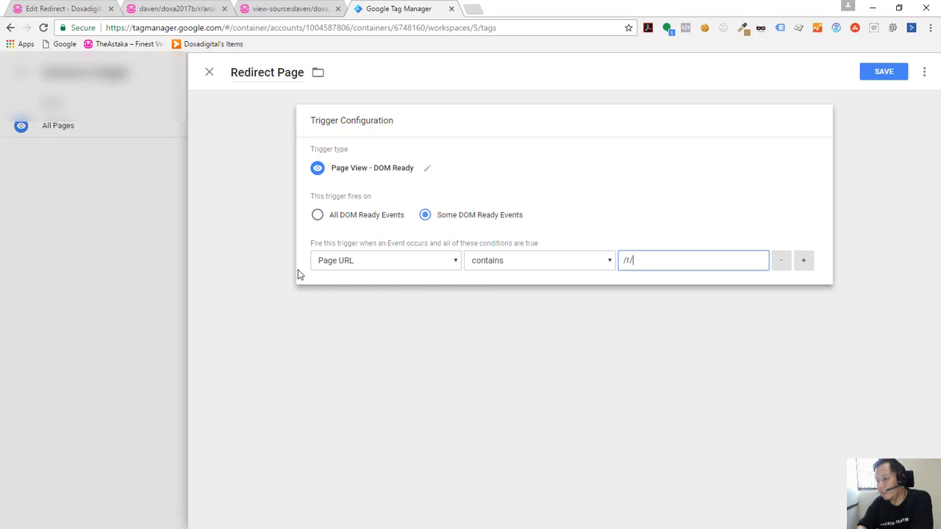
left_click(348, 266)
left_click(348, 266)
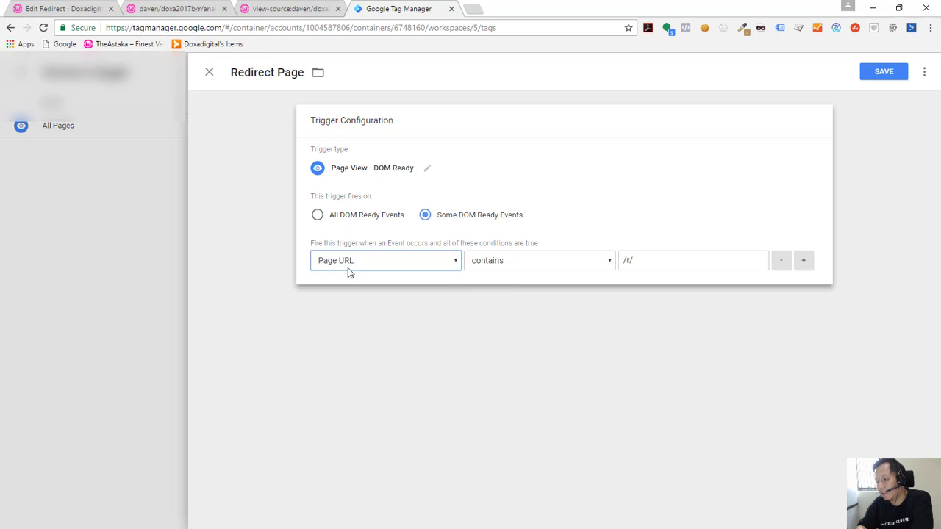
left_click(867, 78)
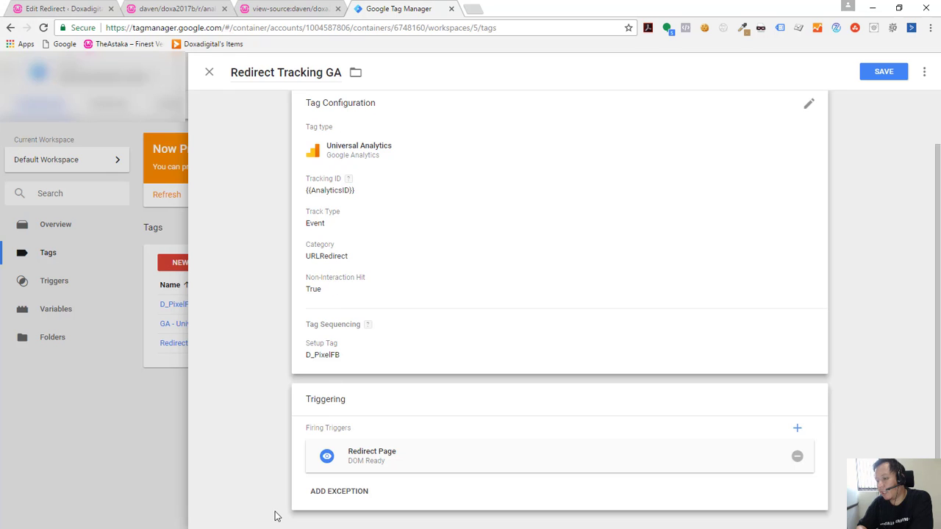
- Save the Redirect Tracking GA tag with its new trigger and refresh the workspace preview
scroll(356, 280, "down", 1)
scroll(358, 279, "up", 1)
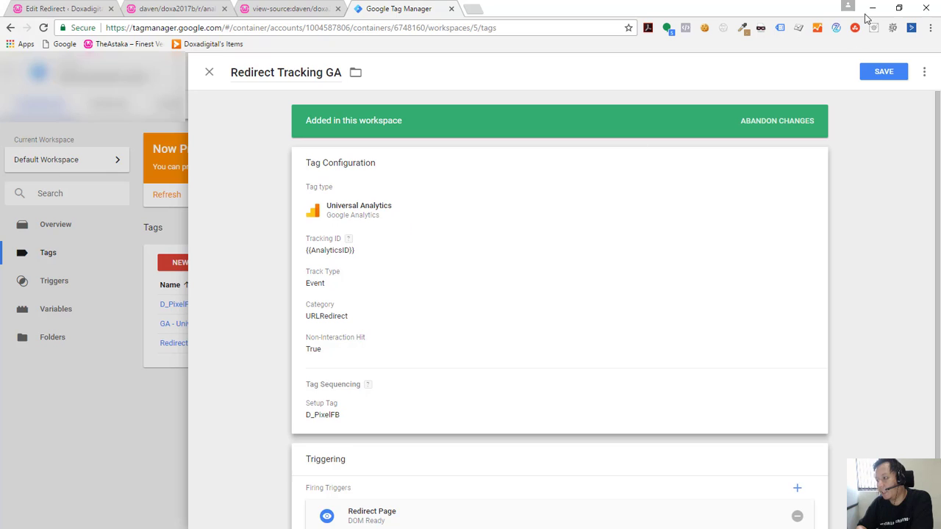
left_click(879, 76)
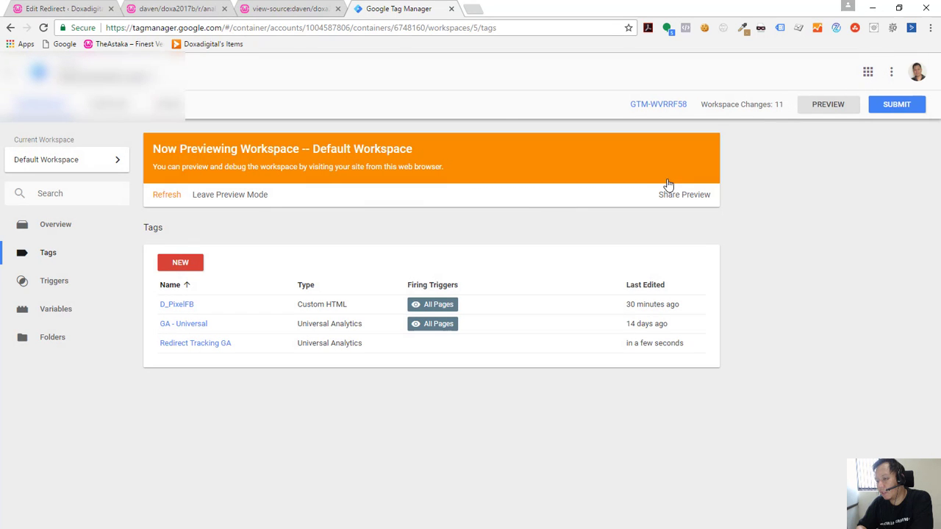
left_click(165, 197)
- Check the firing trigger assigned to the saved Redirect Tracking GA tag and reload the tag list
left_click(181, 346)
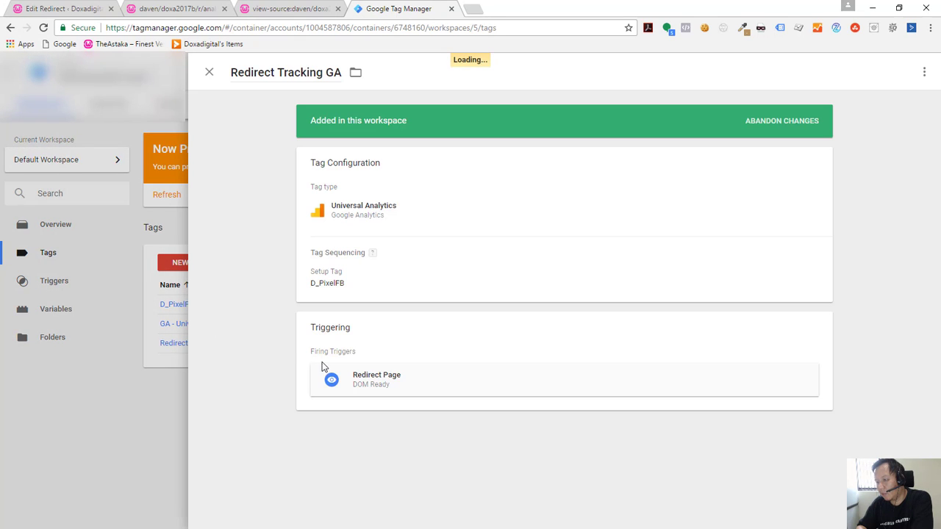
left_click(210, 72)
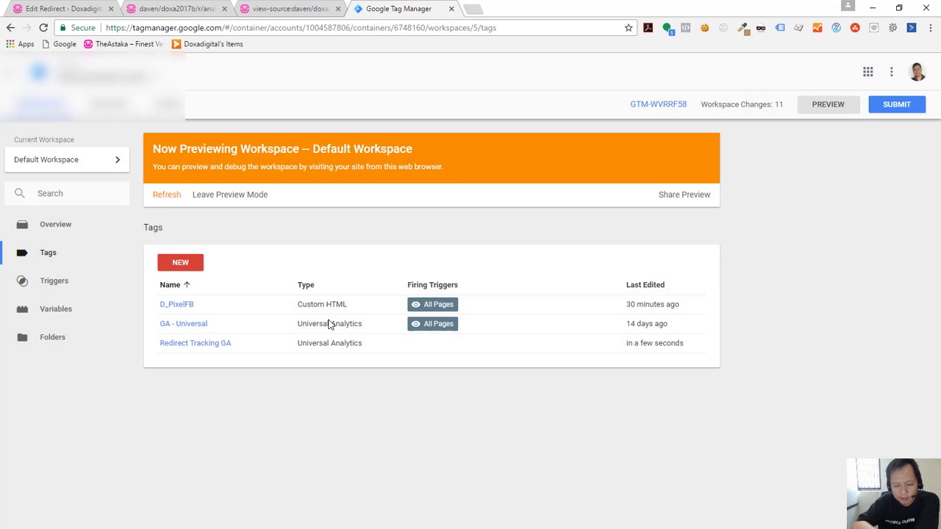
key("F5")
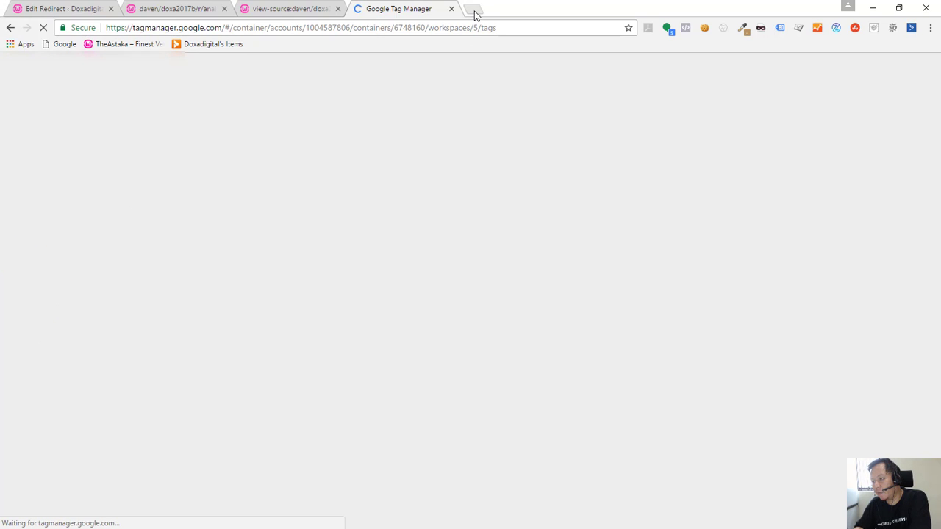
- Open Google Analytics at google.com/analytics in a new browser tab and show the real-time overview report
left_click(475, 9)
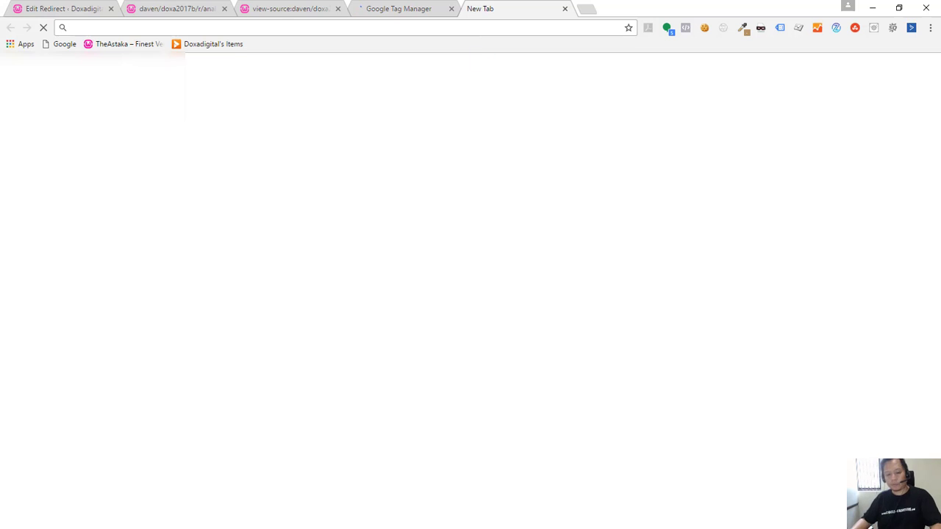
type("google.com/")
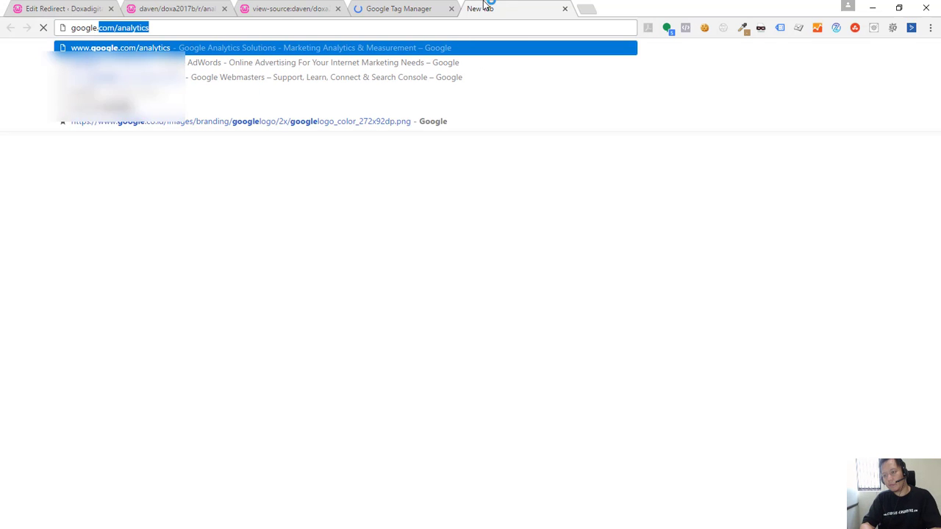
type("anal")
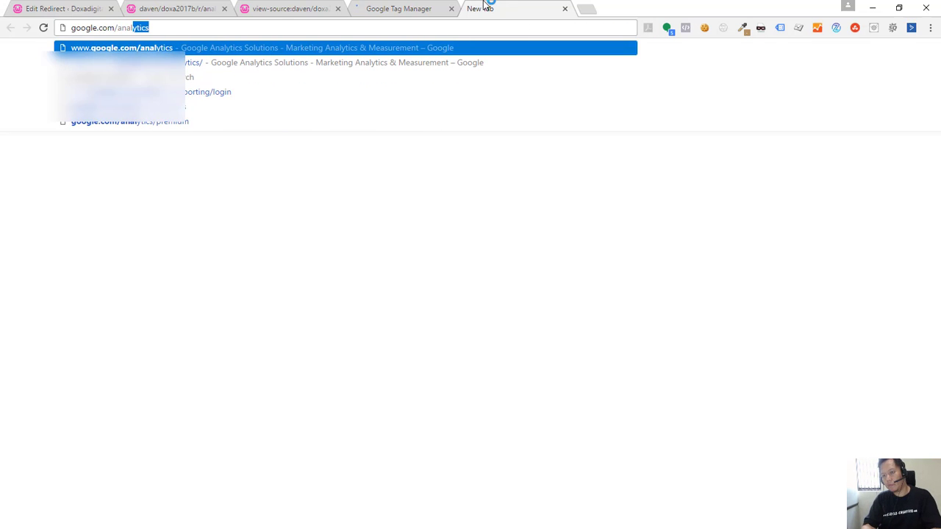
key("Return")
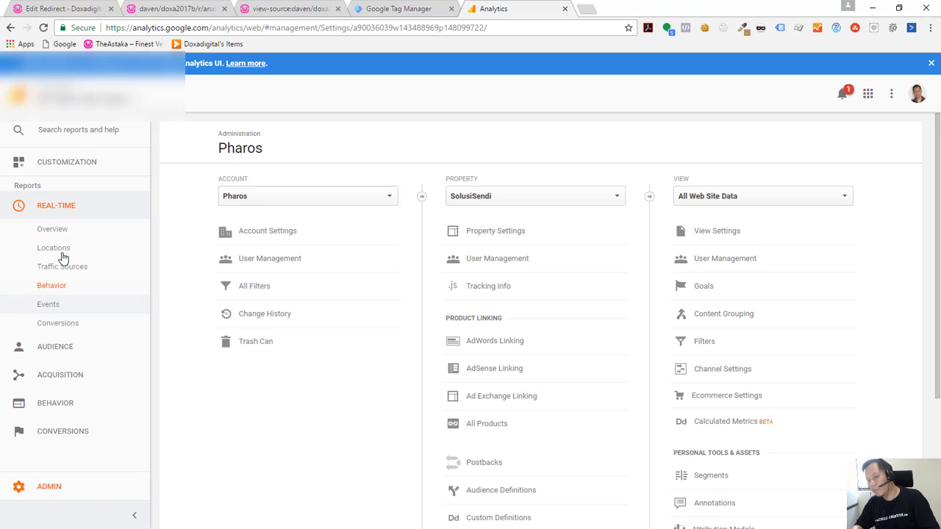
left_click(62, 230)
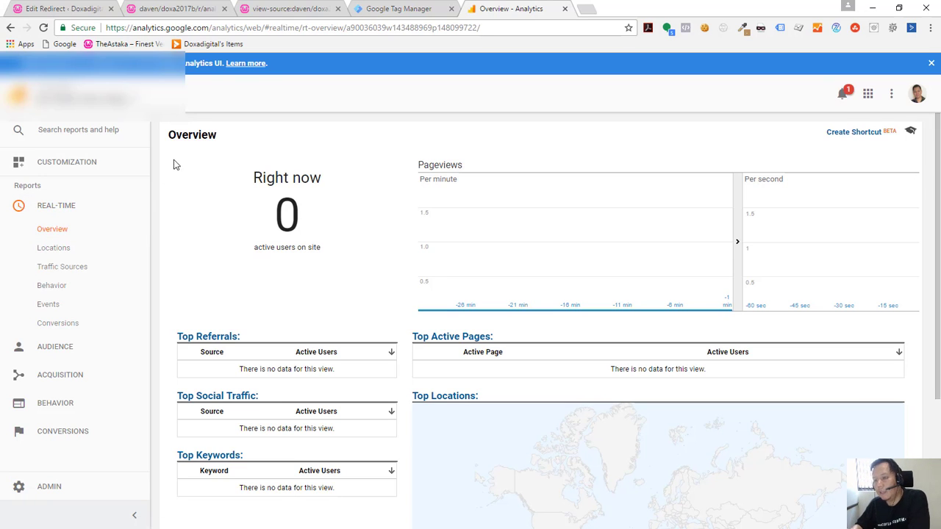
- Check the fired tags in the redirect page's preview summary against the container's tag list and the real-time overview
left_click(175, 10)
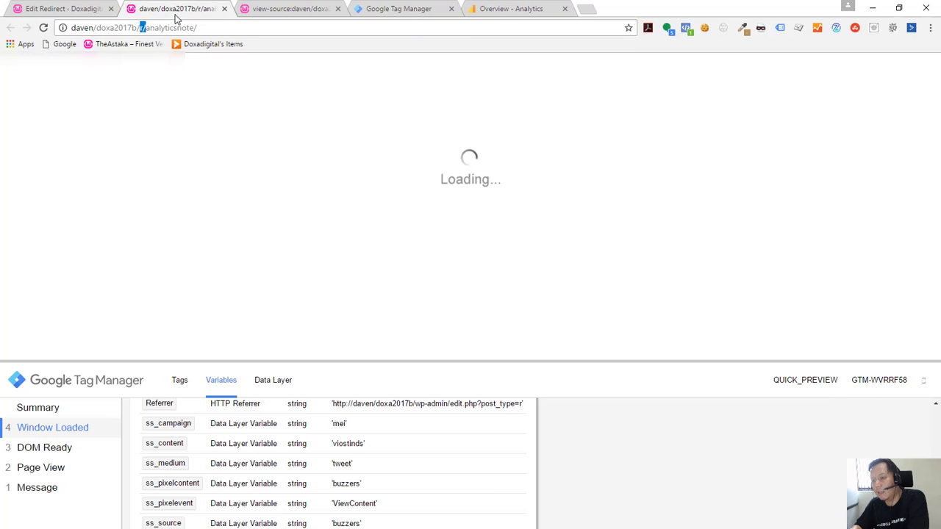
left_click(46, 411)
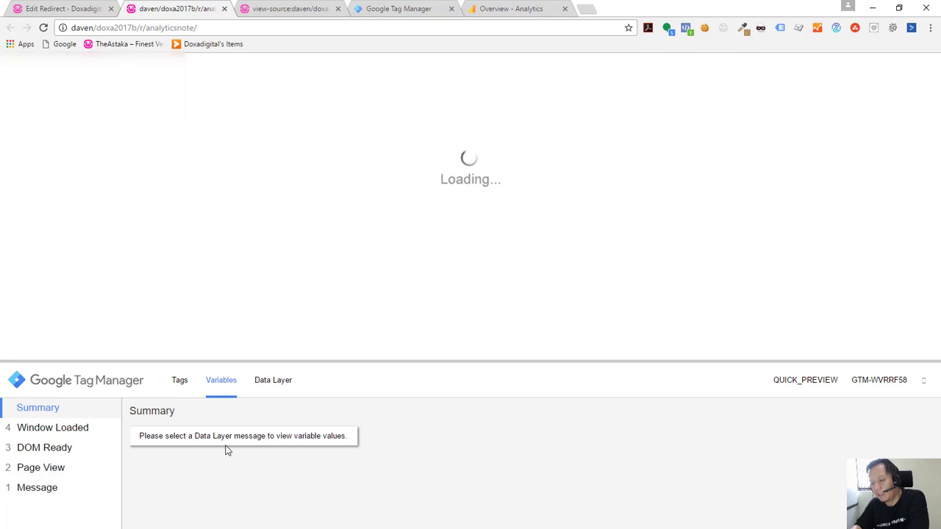
left_click(180, 385)
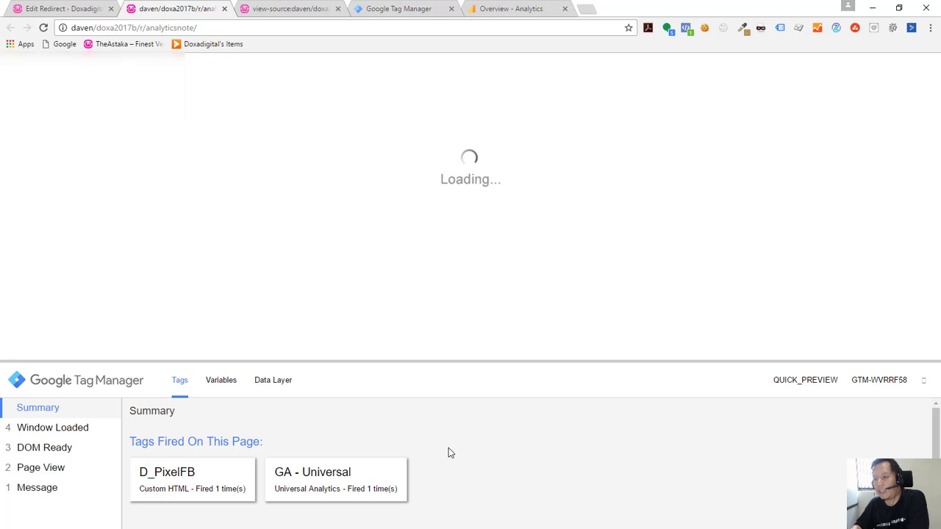
left_click(370, 10)
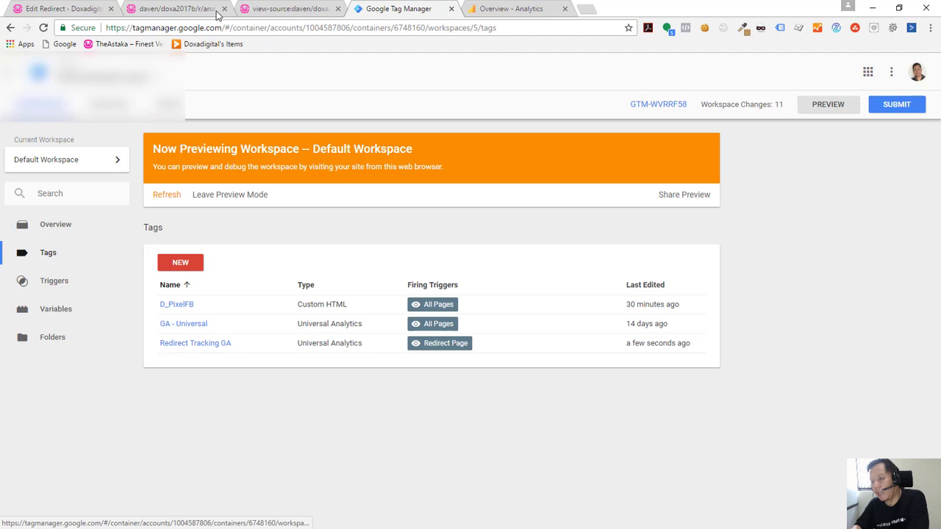
left_click(177, 8)
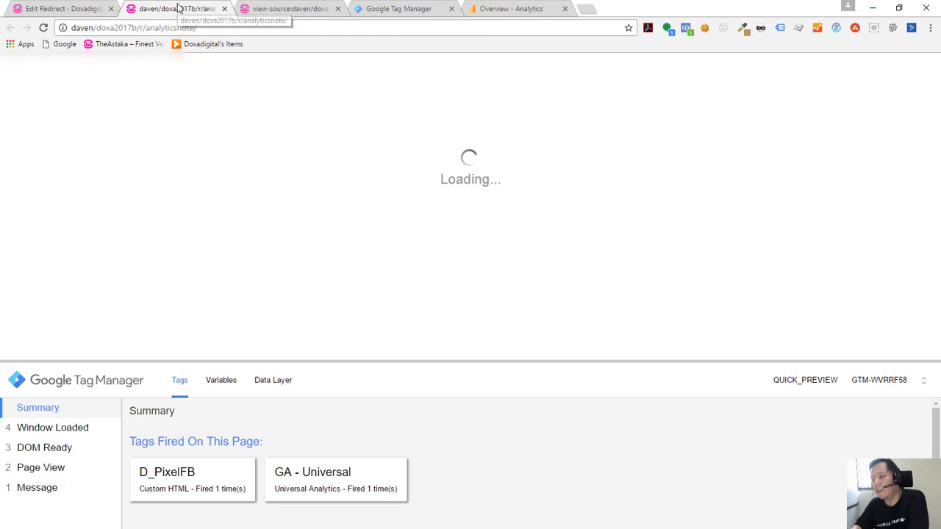
left_click(511, 8)
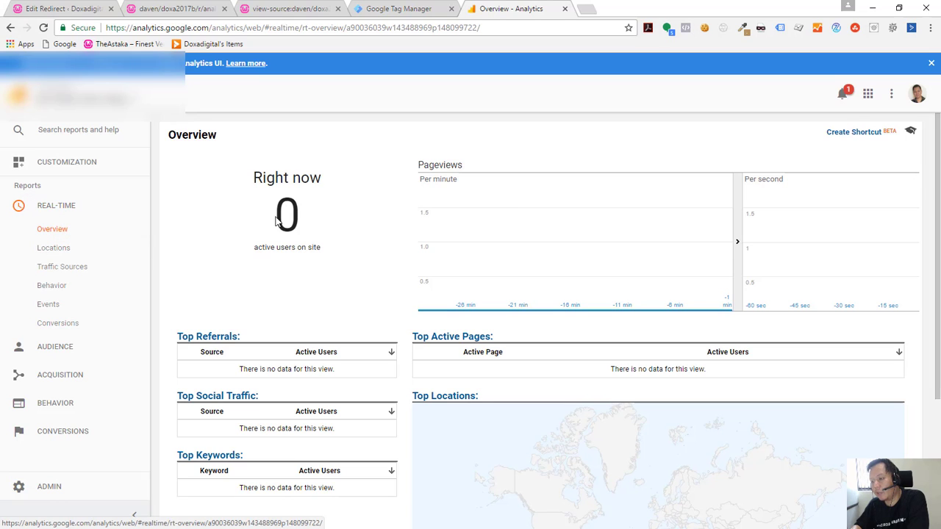
- Reload the redirect page daven/doxa2017b/r/analyticsnote/ in preview mode and check the visit in the real-time overview
left_click(293, 9)
left_click(180, 9)
left_click(200, 28)
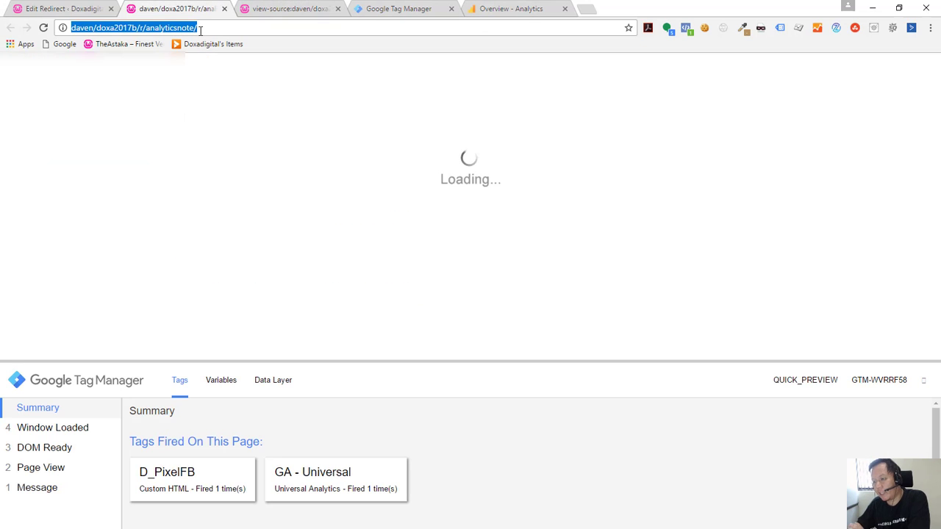
key("Return")
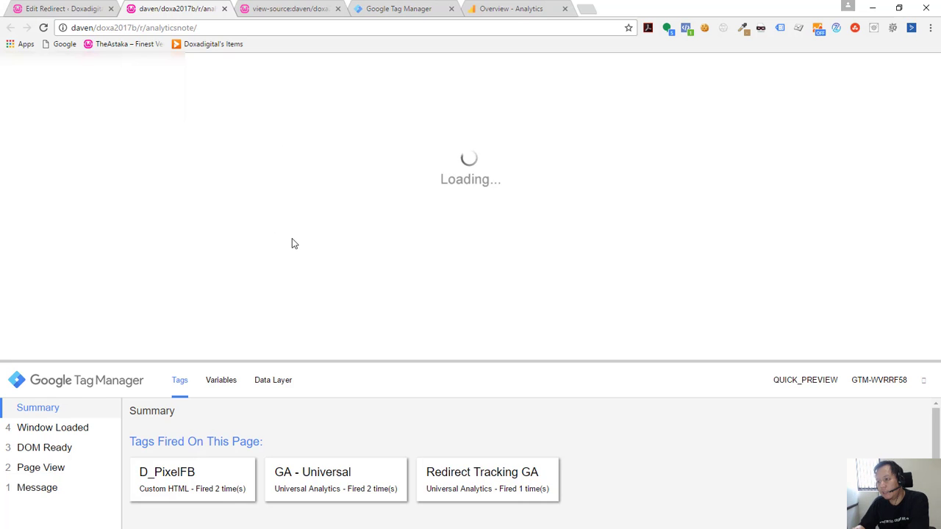
left_click(500, 17)
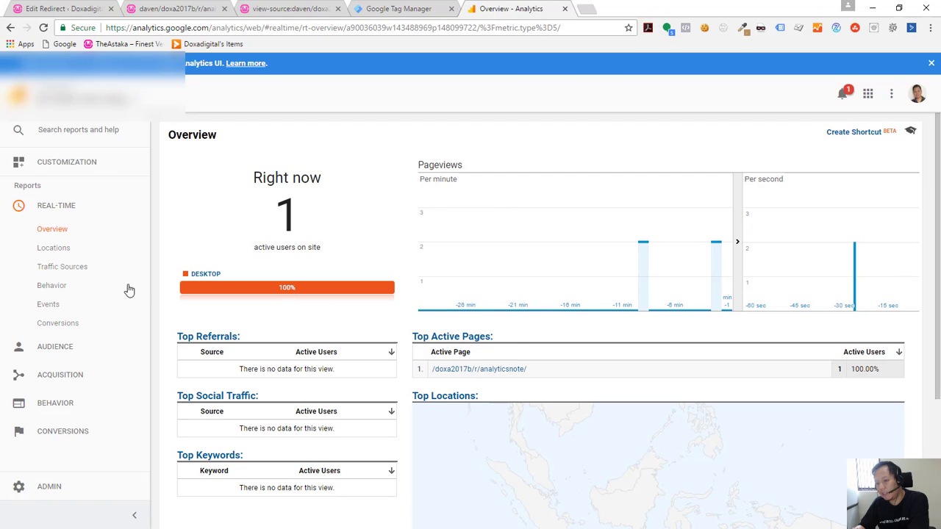
- Examine the real-time events by filtering on category URLRedirect and label buzzers-tweet-mei, and clear both filters
left_click(55, 305)
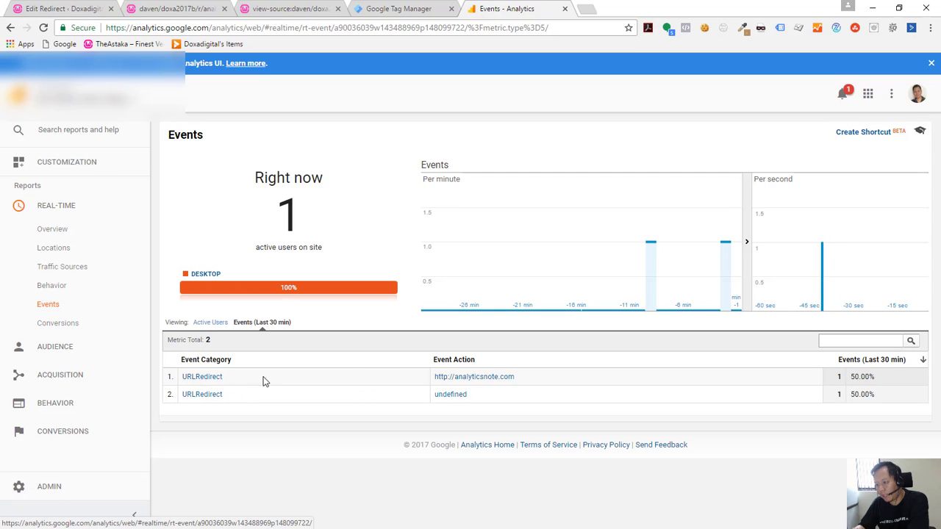
left_click(202, 376)
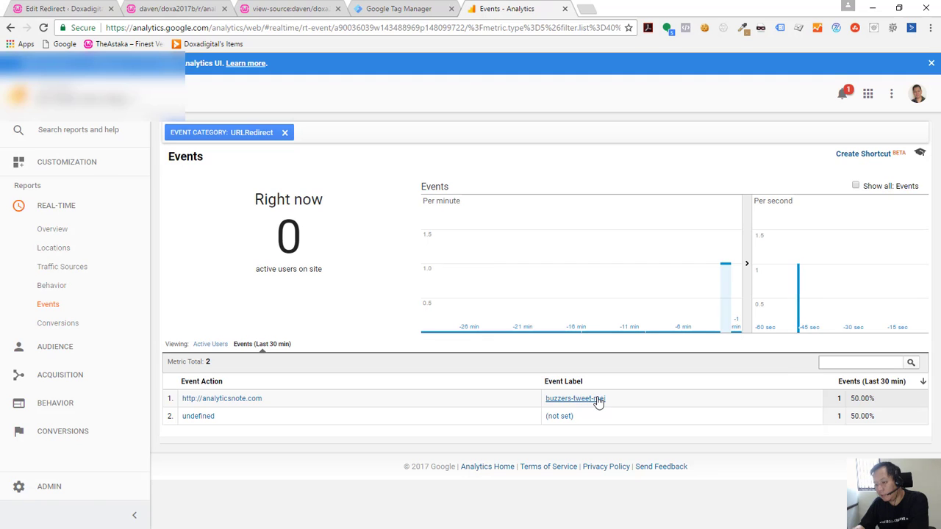
left_click(564, 401)
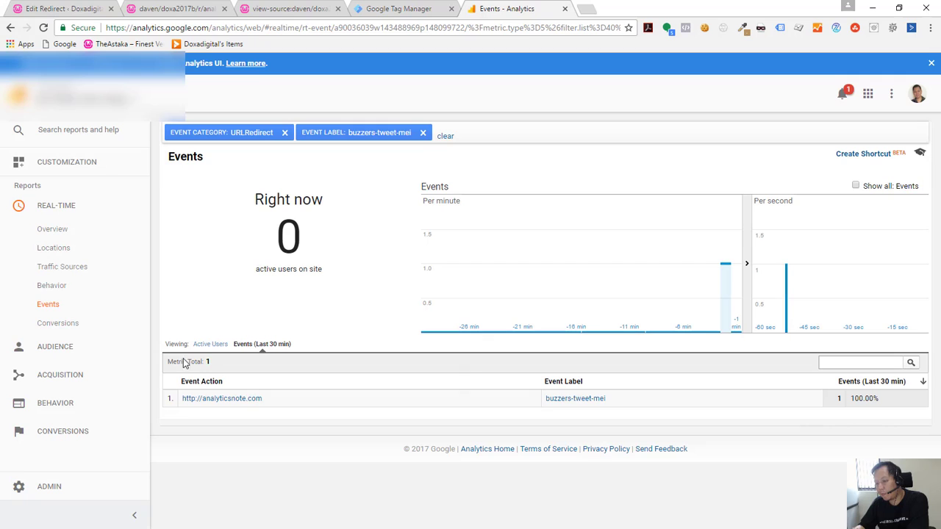
left_click(423, 134)
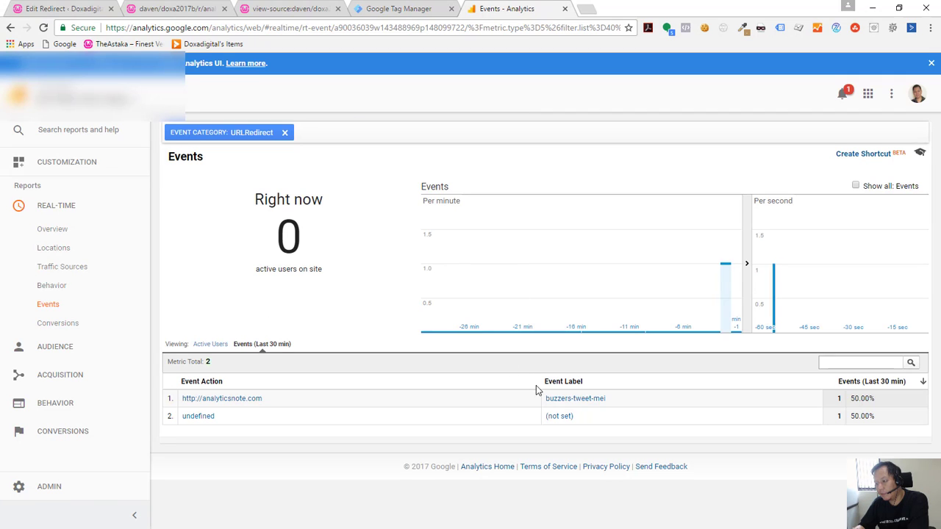
left_click(285, 133)
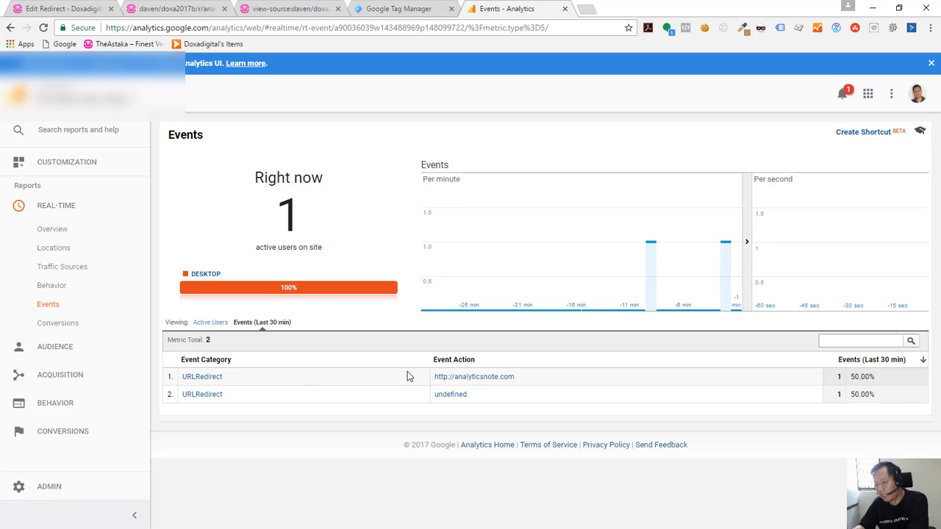
left_click(467, 382)
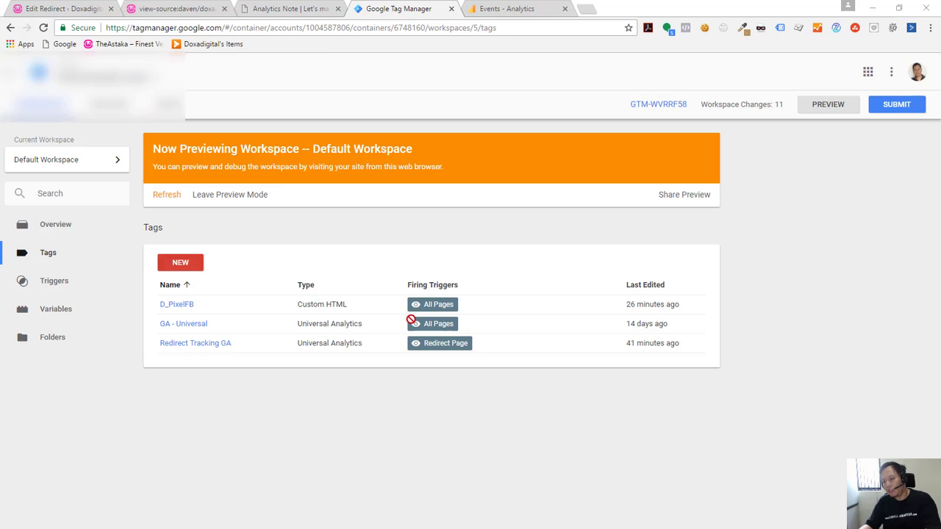
- Create a new Google Tag Manager tag named "Redirect - FB Tracking" with the Custom HTML tag type
left_click(178, 271)
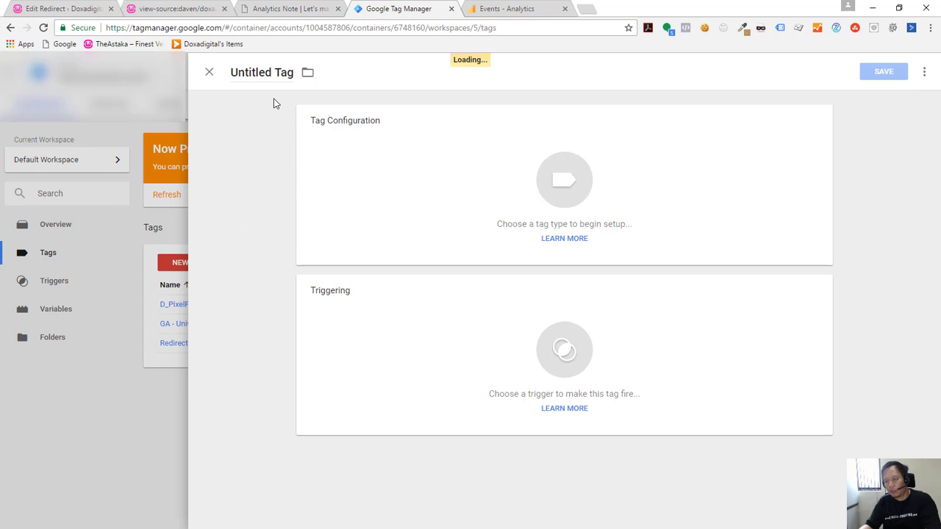
triple_click(254, 72)
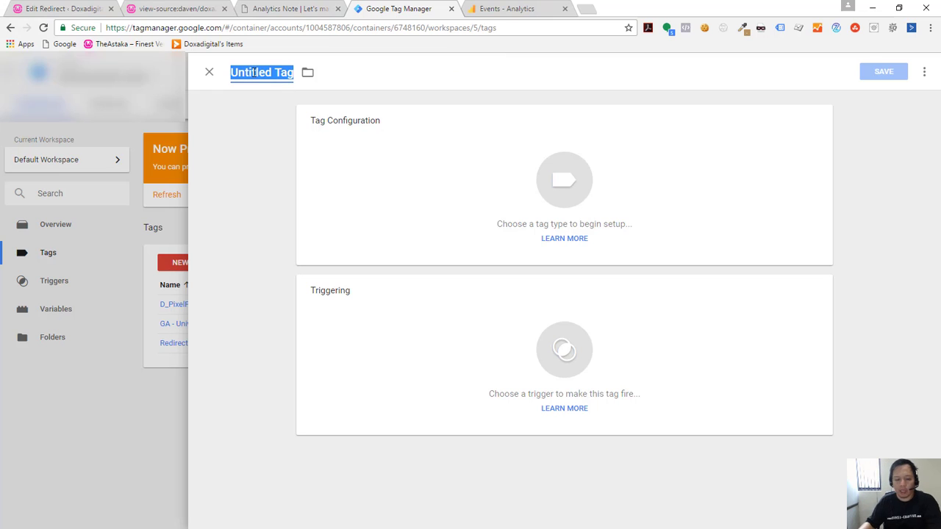
type("Redirect")
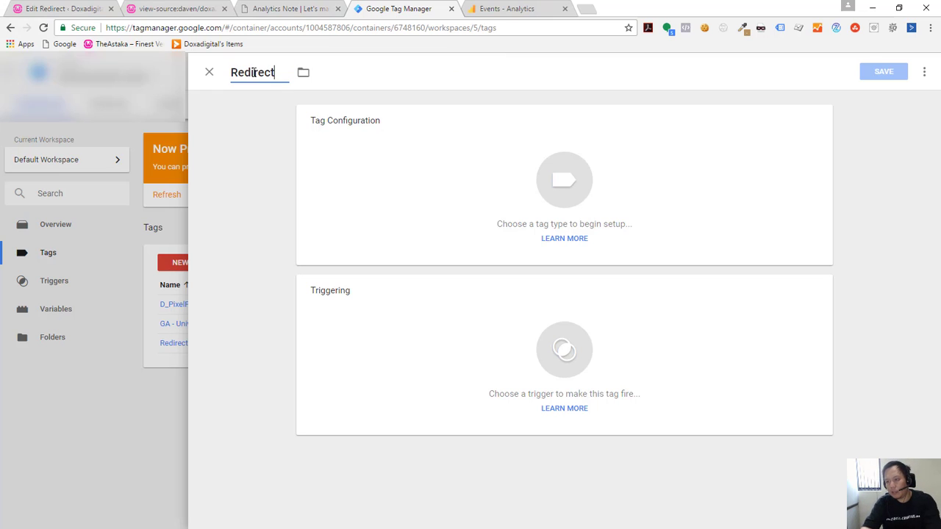
type(" - FB")
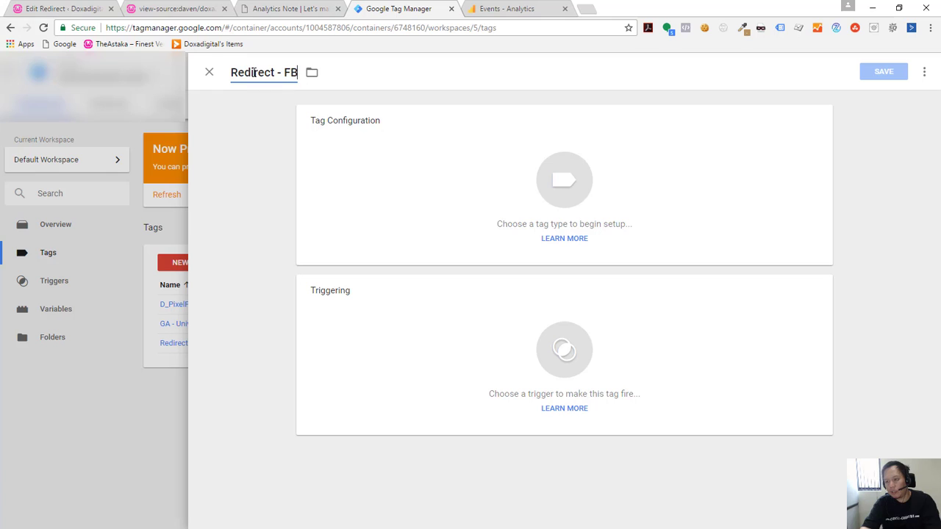
type(" Tracking")
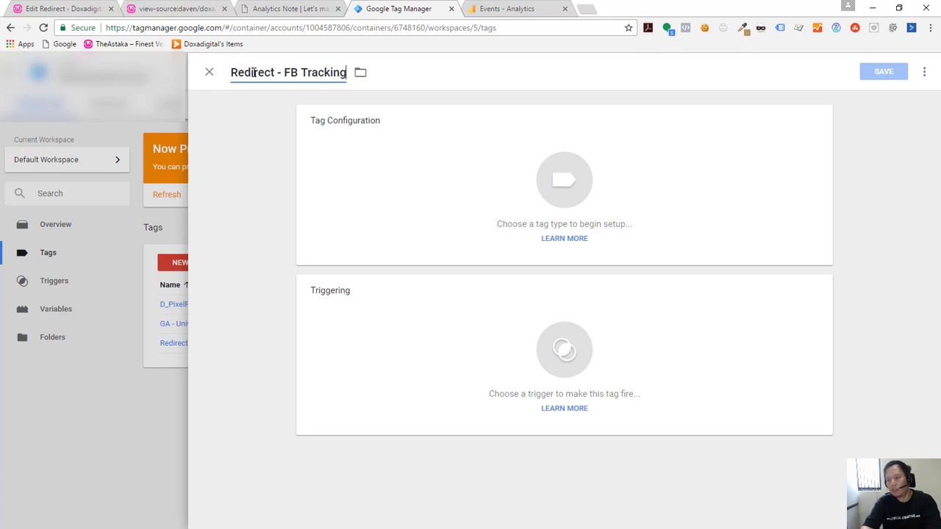
left_click(595, 205)
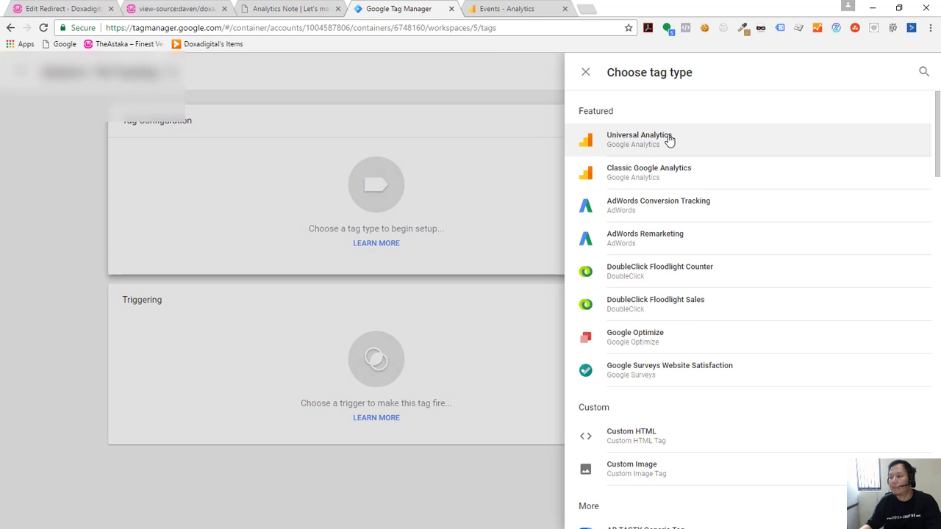
left_click(625, 436)
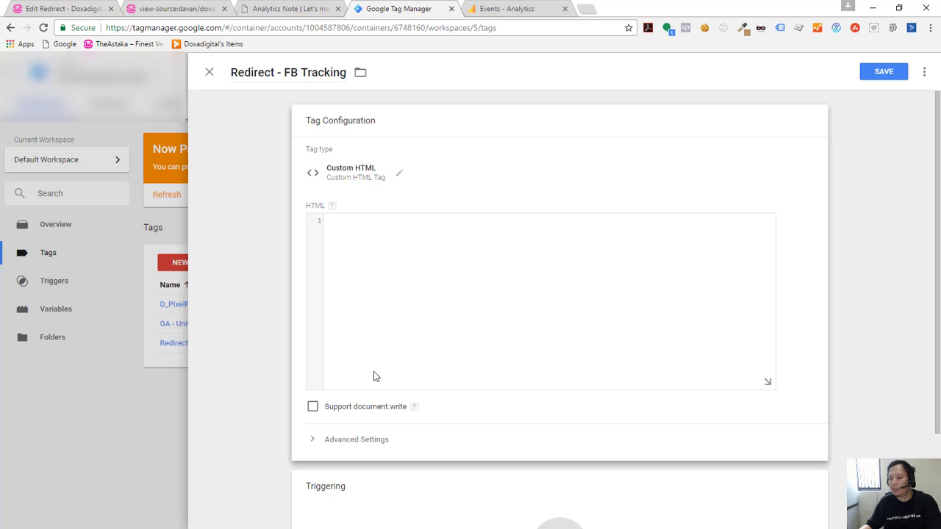
- Enter an opening <script> and a closing </script> tag on separate lines in the tag's HTML
type("<scrtip")
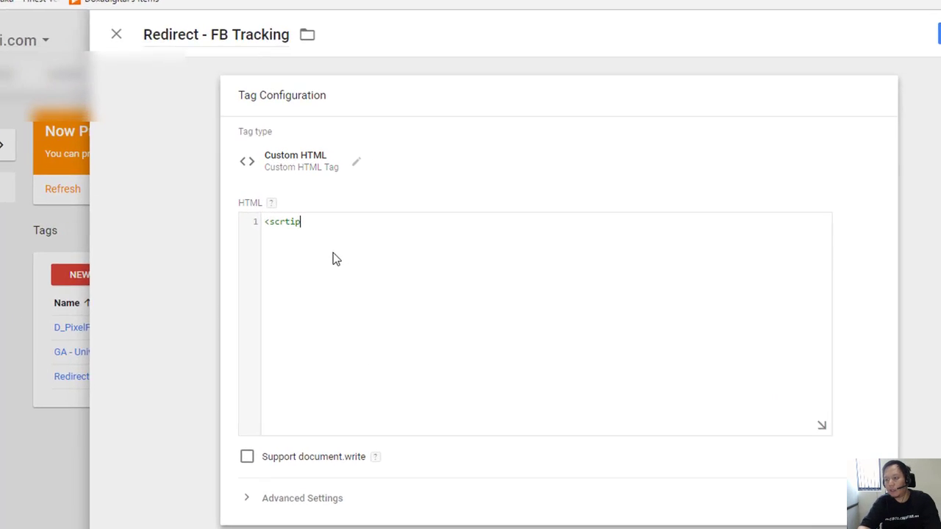
key("BackSpace")
key("BackSpace")
key("BackSpace")
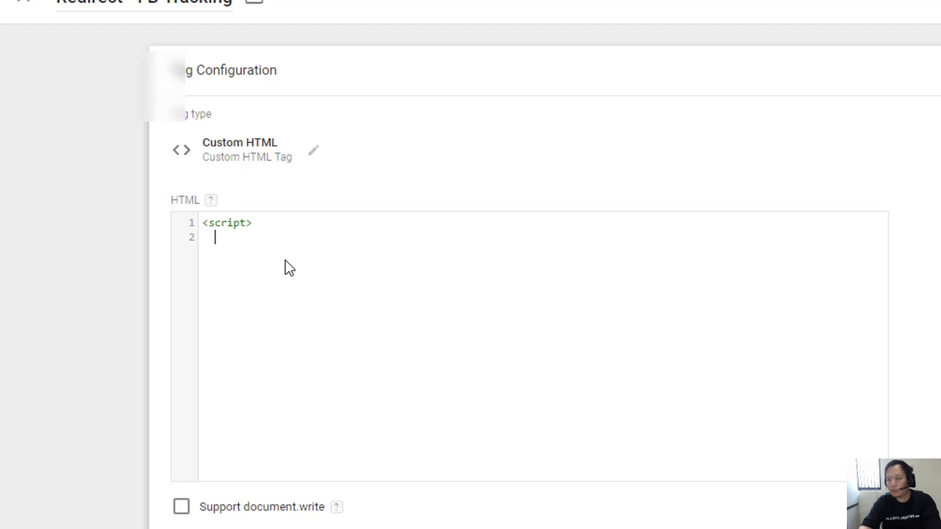
type("scrti")
key("BackSpace")
key("BackSpace")
key("BackSpace")
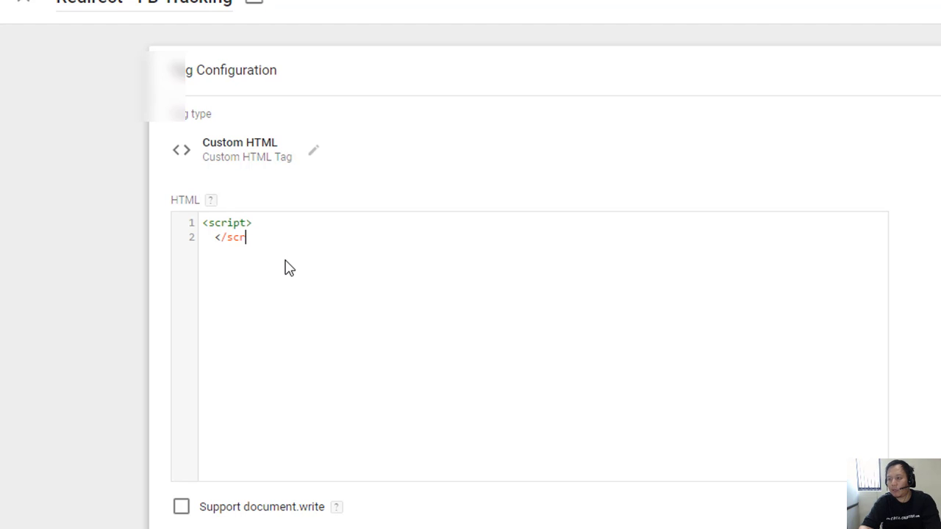
type("ipt>")
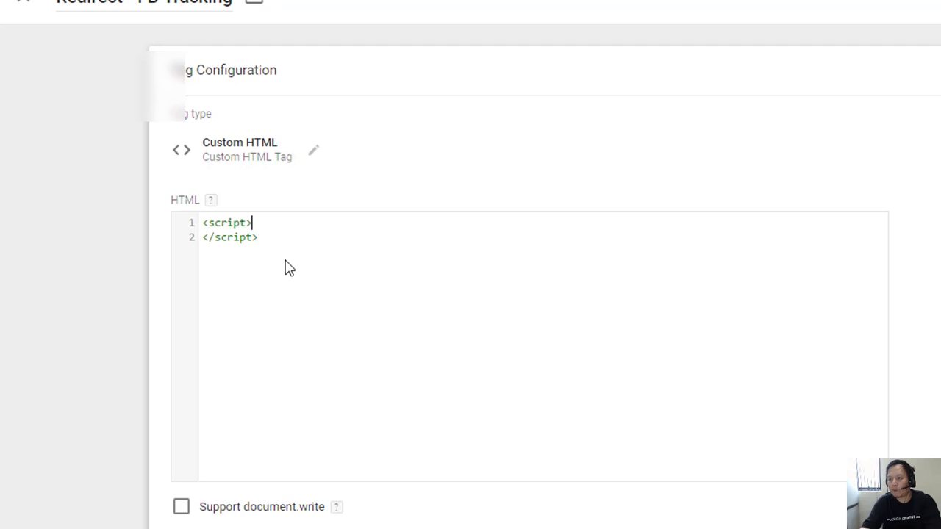
- Write fbq('track','{{}}',{content_name:'{{}}'}); between the script tags, consulting the AnalyticsNote redirect's Fb Pixel fields
key("Return")
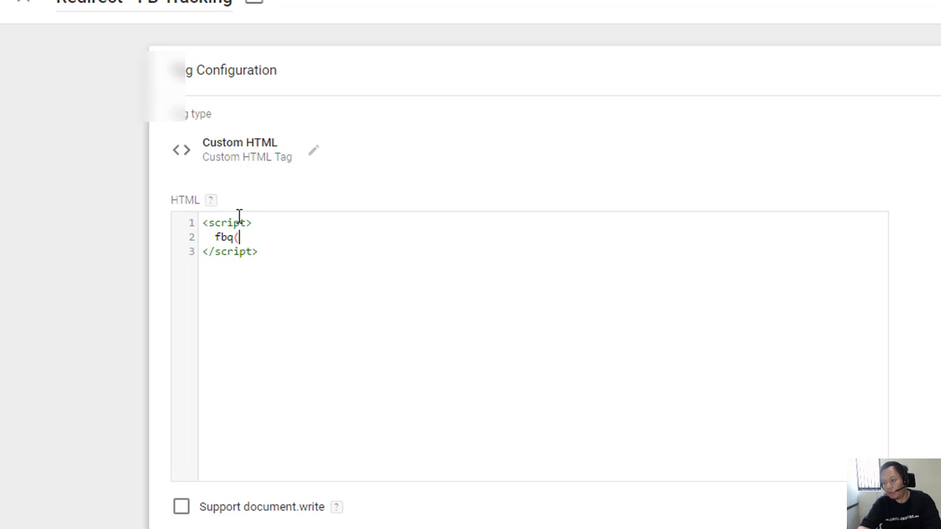
type("fbq('tra")
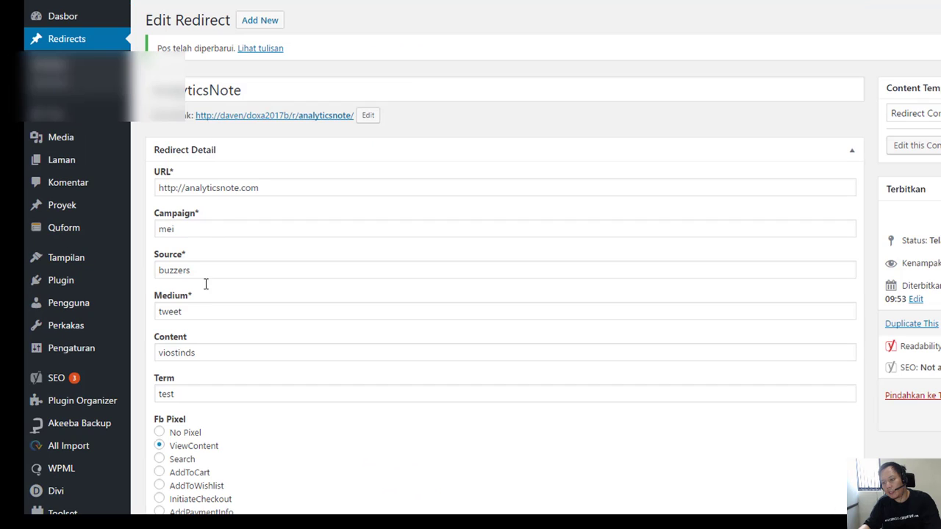
scroll(205, 350, "down", 5)
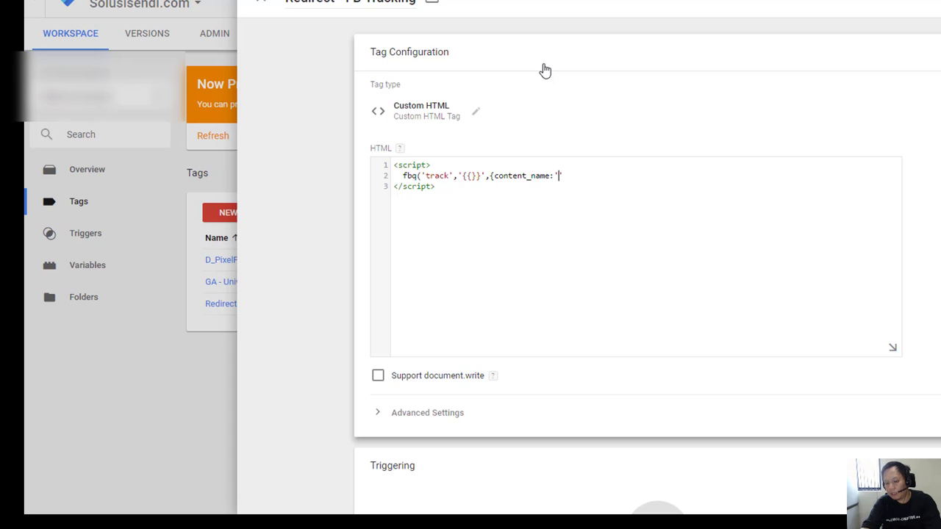
type("}}'});")
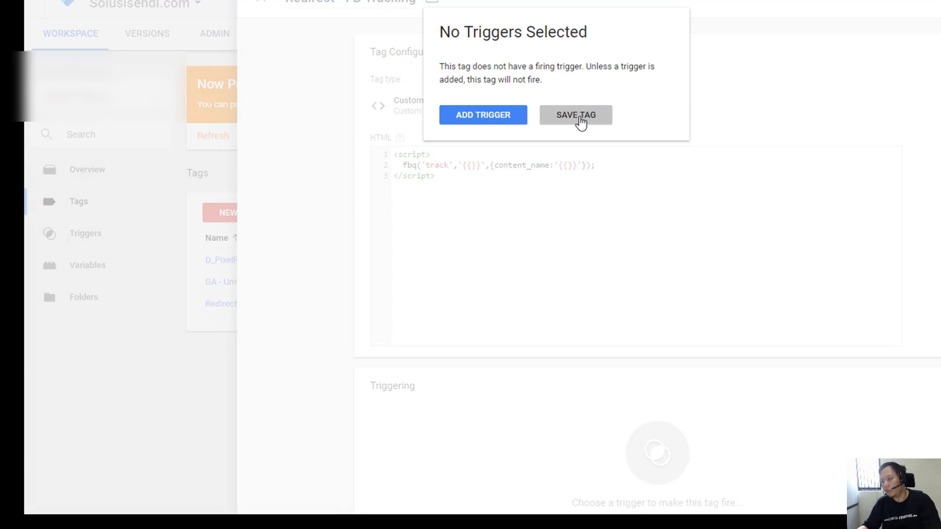
- Save the tag without a trigger and fill its HTML placeholders with ss_pixelevent and ss_pixelcontent, consulting the user-defined variables
left_click(580, 121)
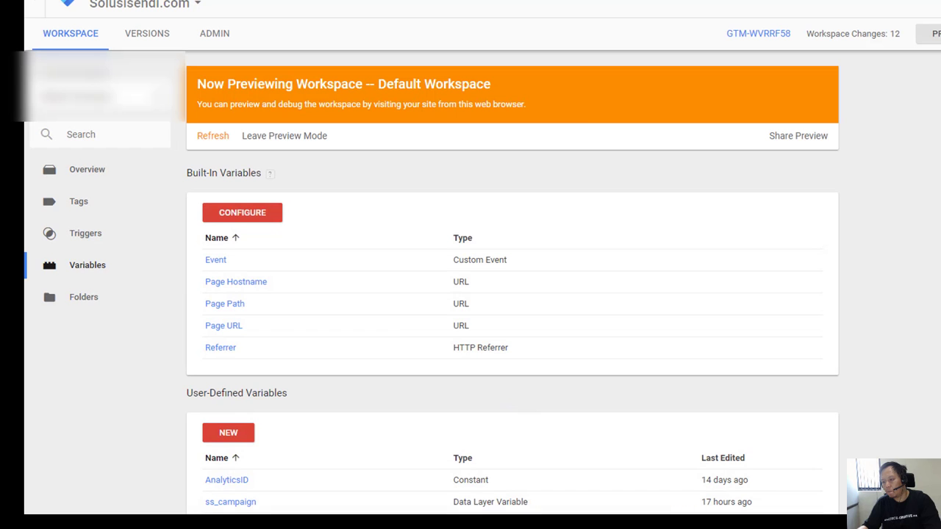
scroll(614, 221, "down", 3)
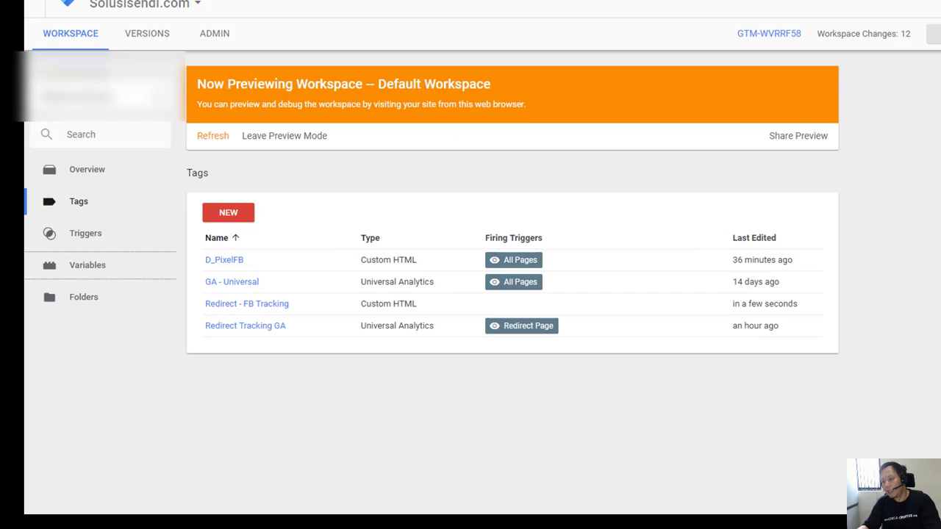
left_click(253, 307)
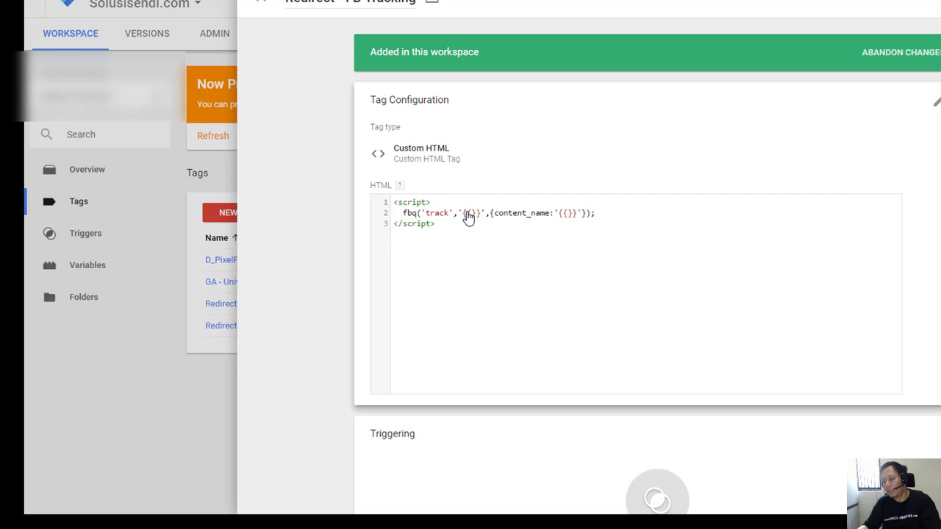
left_click(471, 215)
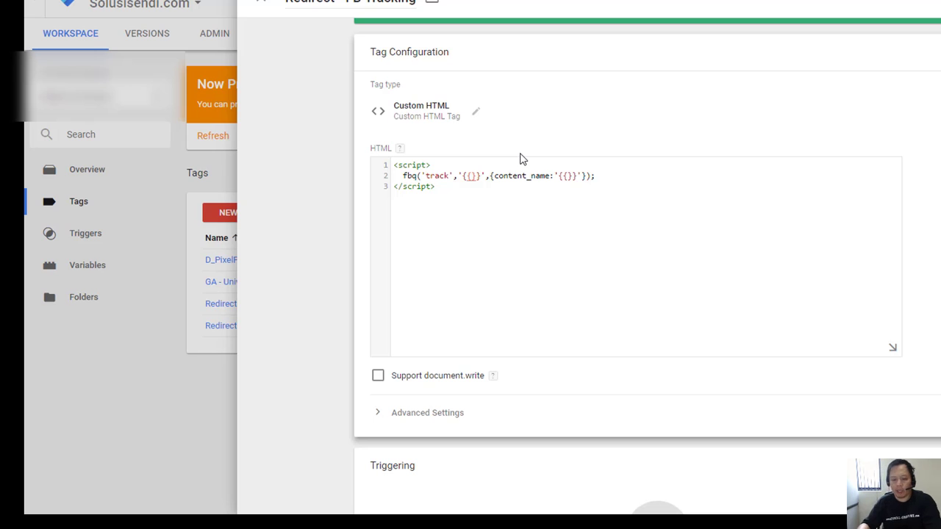
type("ss_pixel")
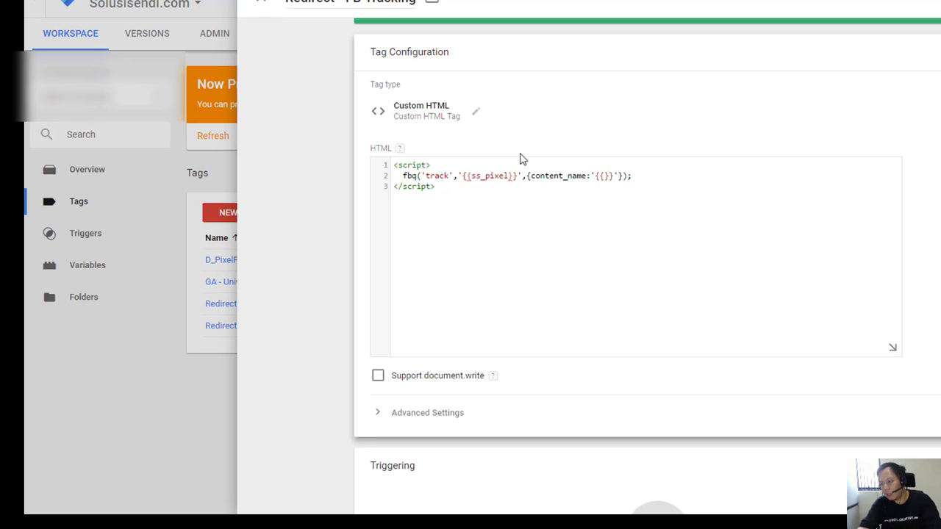
type("event}}',{content_name:'{{")
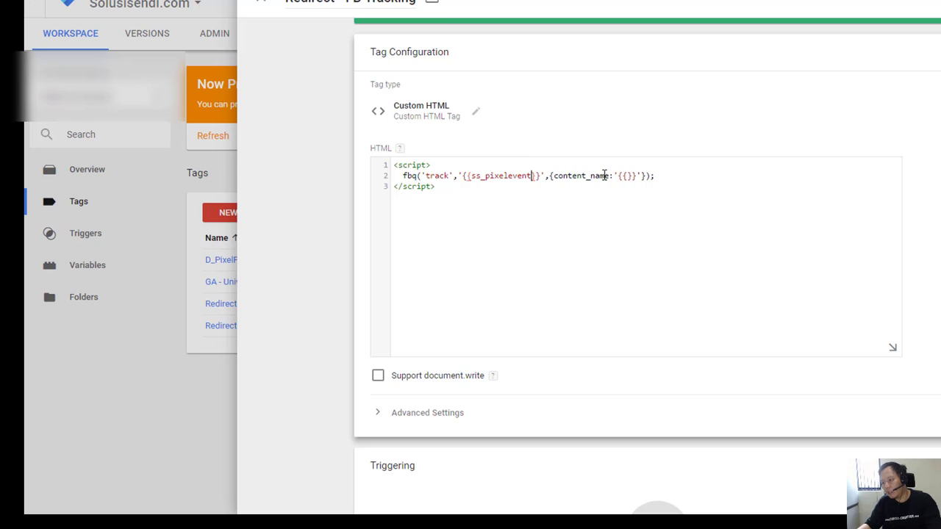
type("ss_pixel")
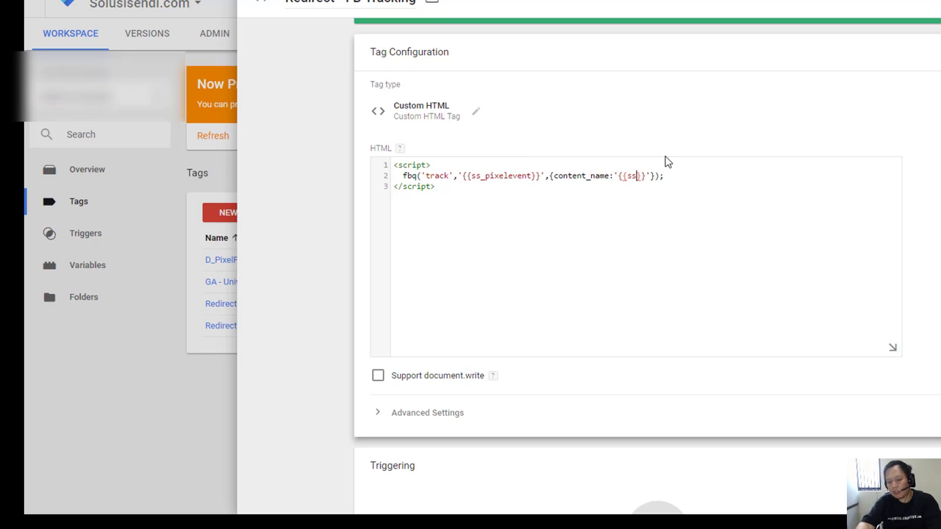
type("content")
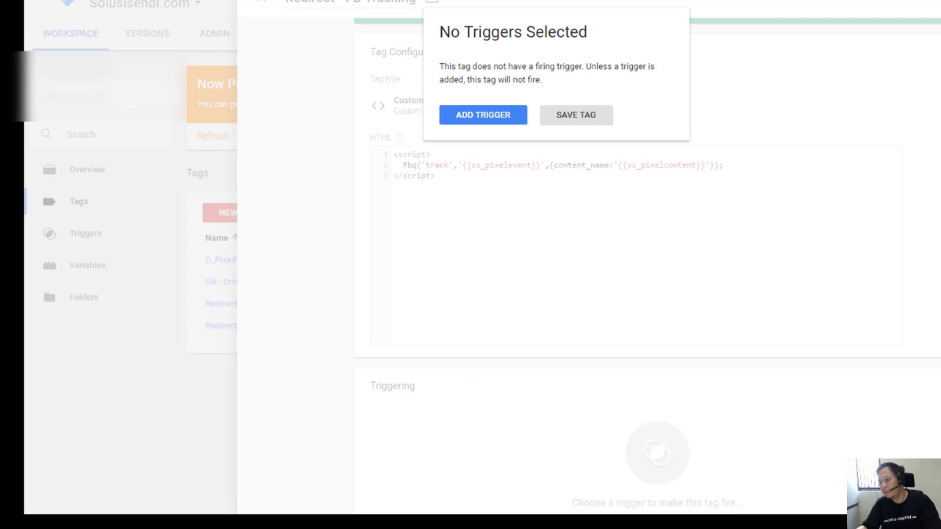
- Assign the Redirect Page trigger to the Redirect - FB Tracking tag and save it
left_click(502, 117)
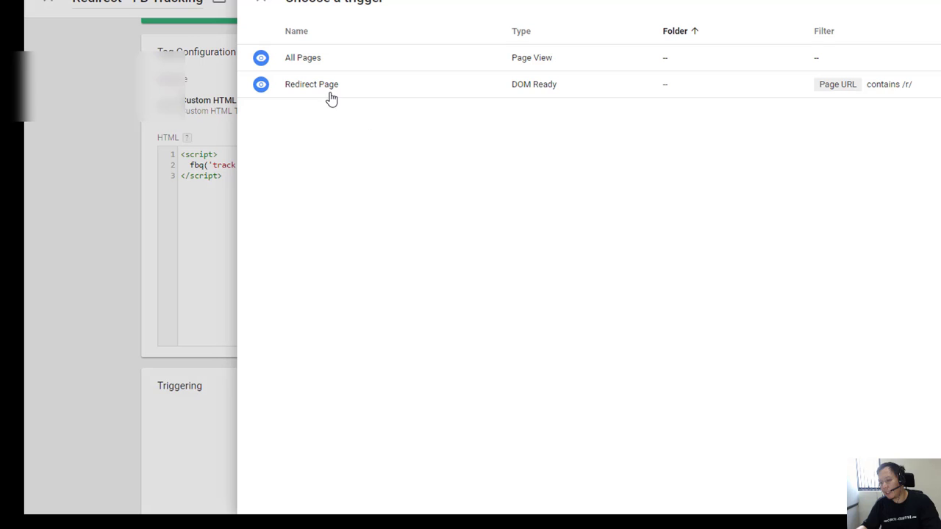
left_click(302, 87)
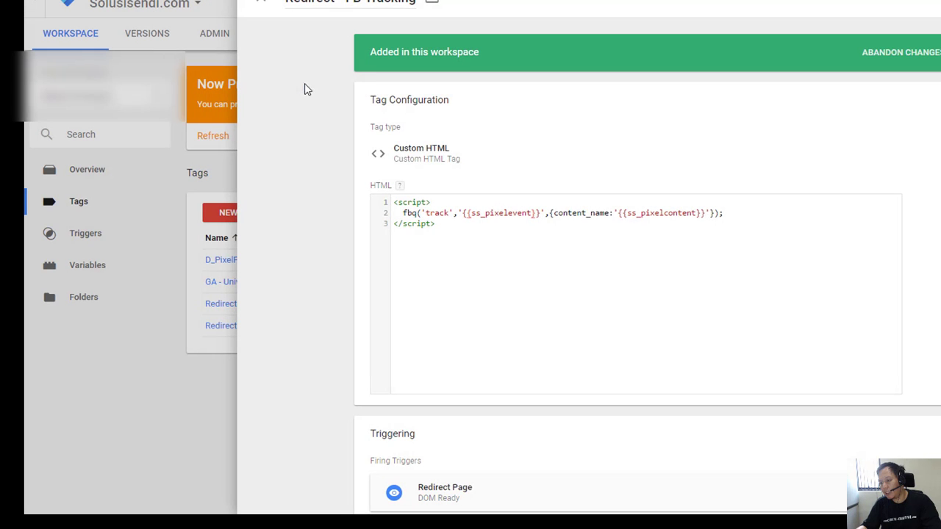
- Set Redirect Tracking GA as the setup tag that fires before Redirect - FB Tracking, and save the tag
left_click(936, 109)
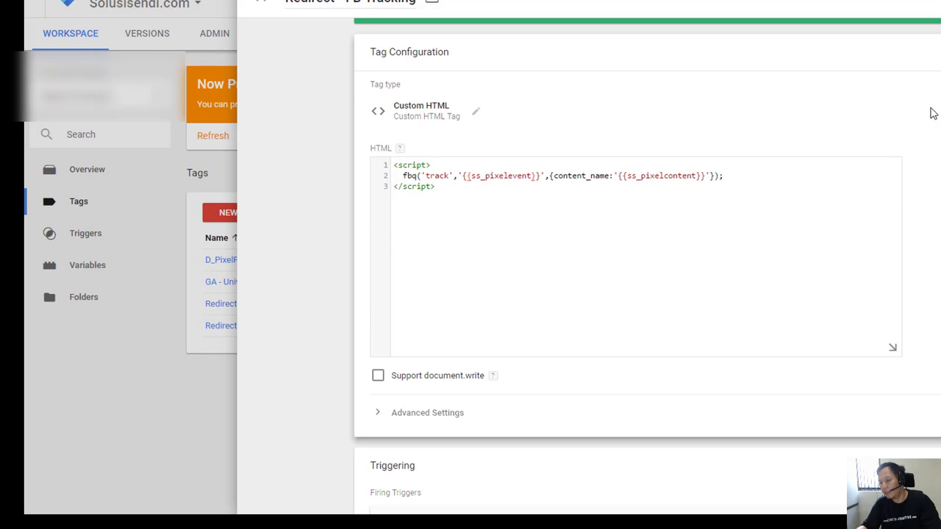
scroll(522, 368, "down", 1)
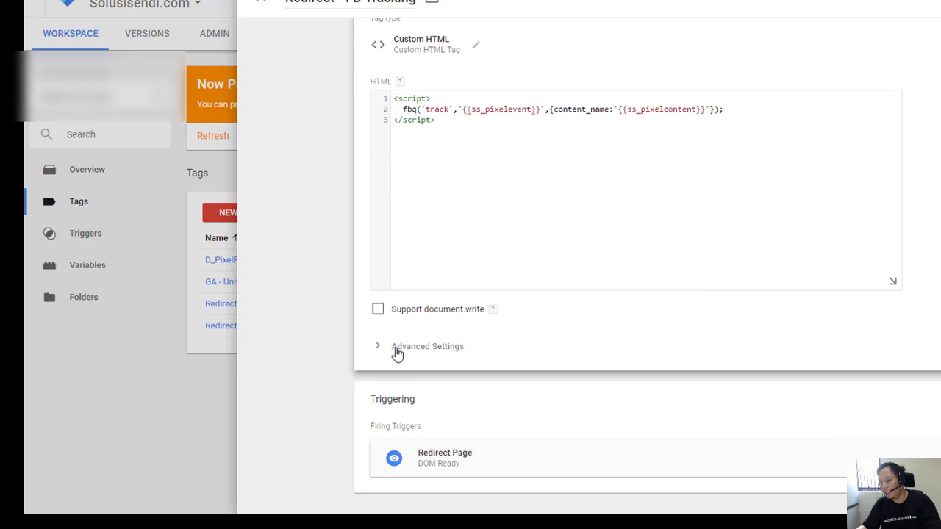
left_click(397, 347)
scroll(557, 326, "down", 3)
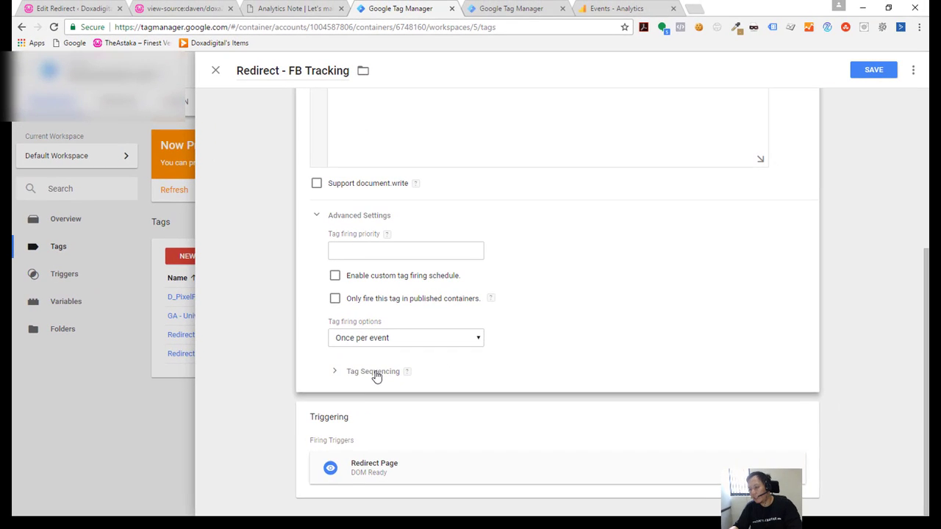
left_click(445, 359)
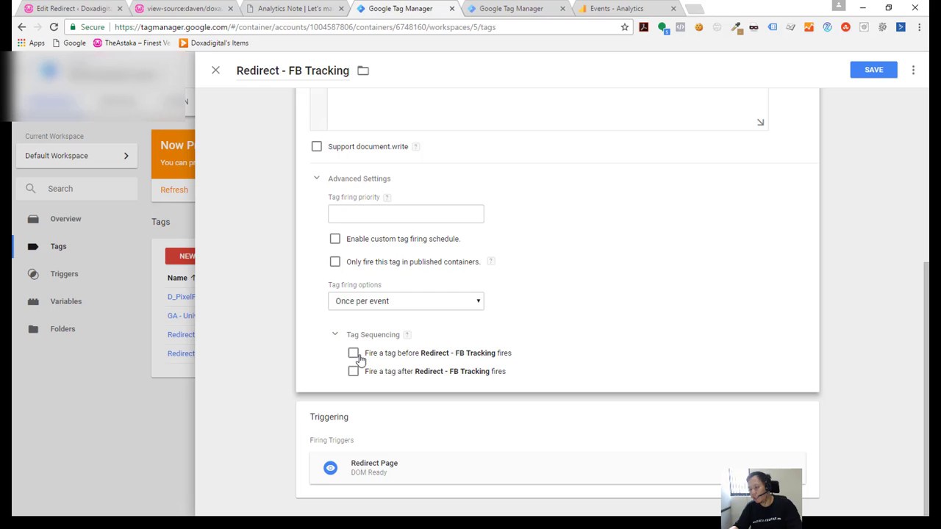
left_click(353, 353)
left_click(431, 393)
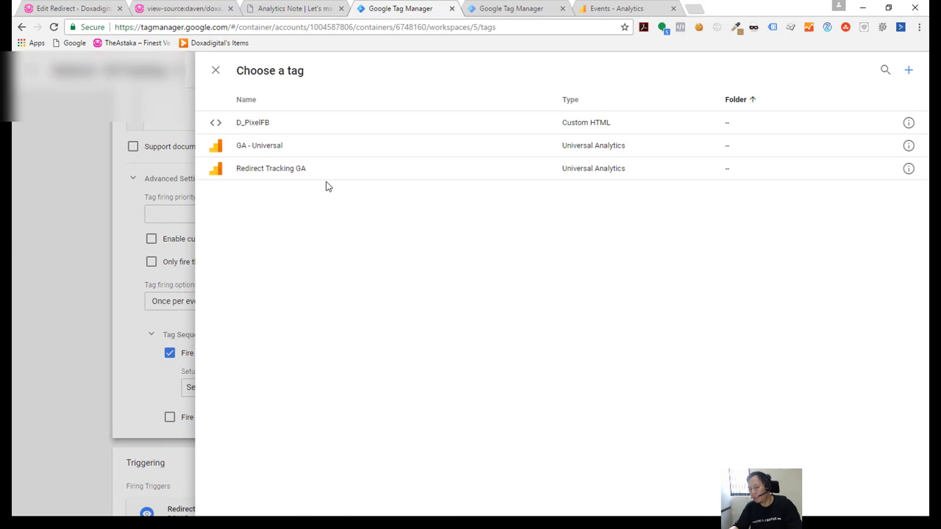
left_click(250, 171)
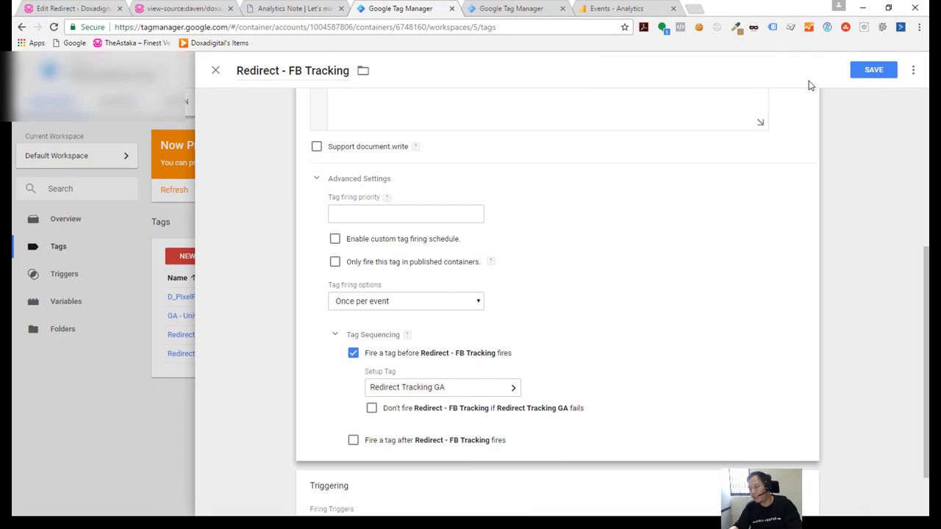
left_click(873, 69)
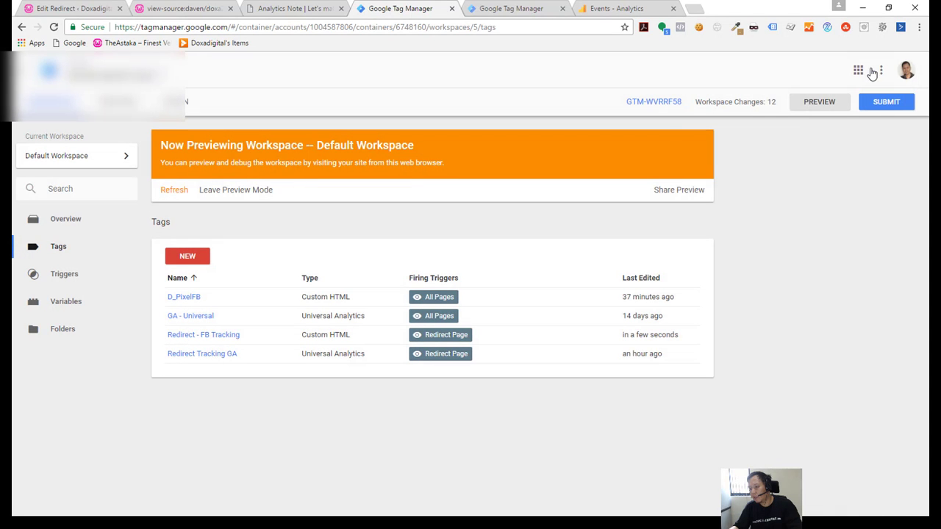
left_click(174, 190)
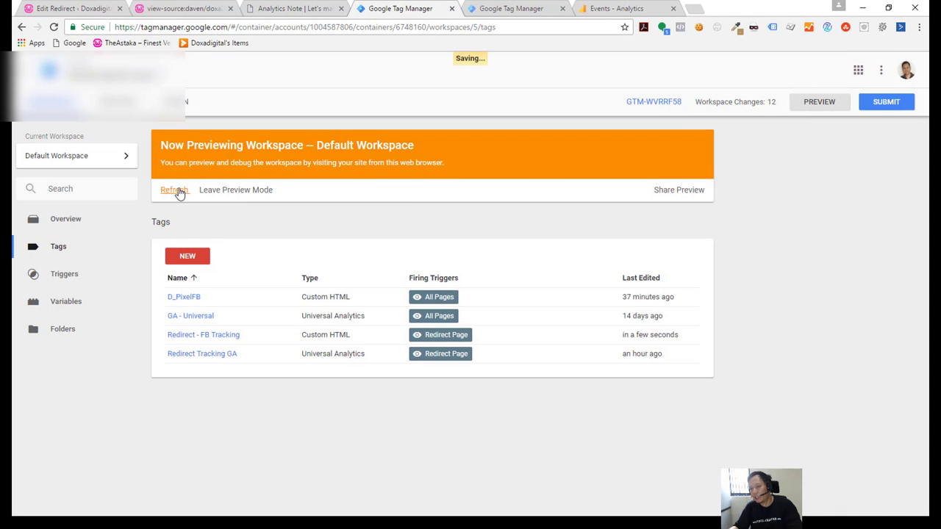
left_click(74, 9)
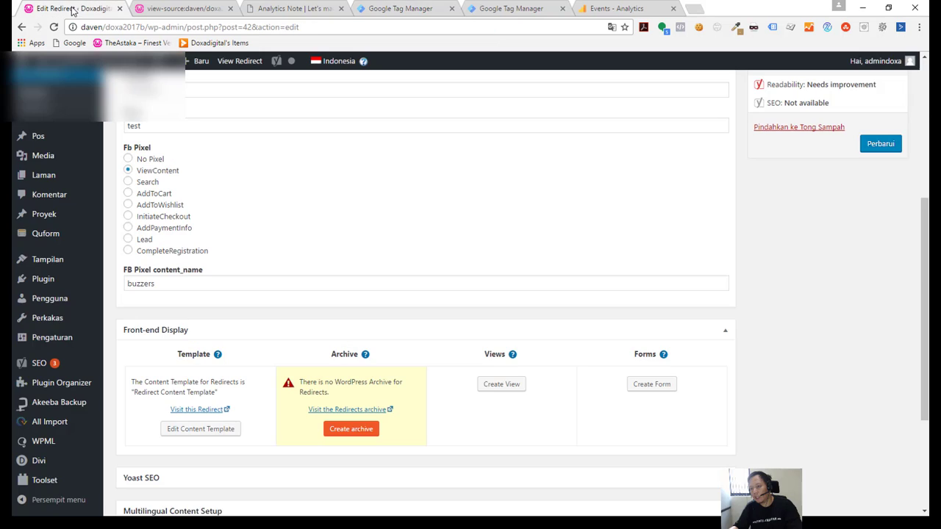
scroll(232, 197, "up", 4)
right_click(220, 174)
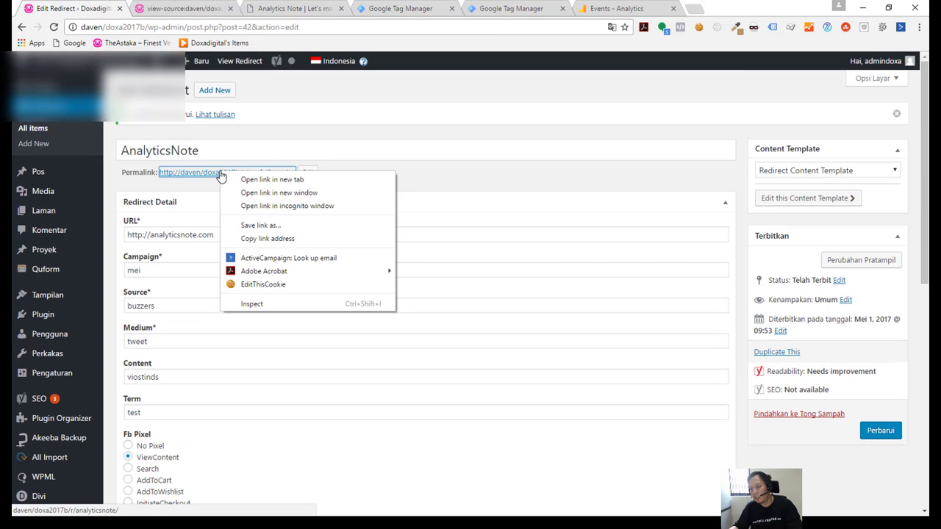
left_click(267, 238)
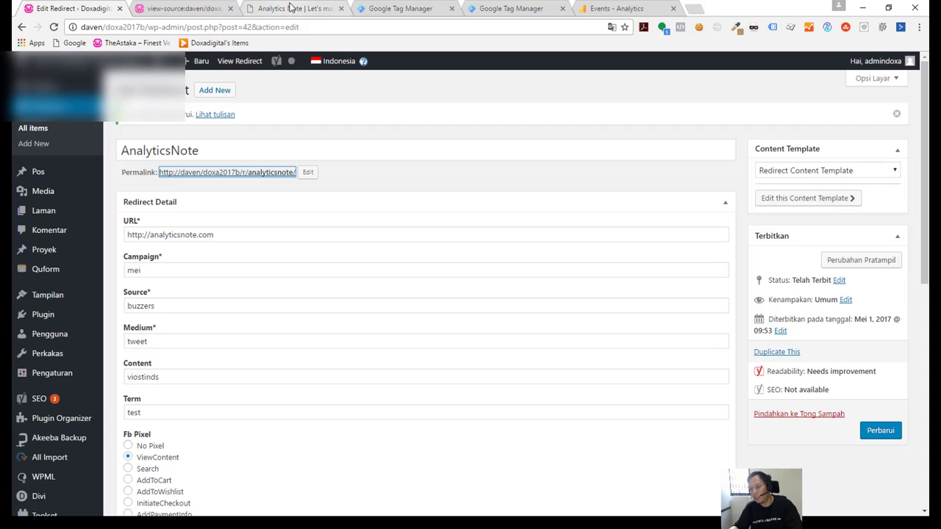
left_click(280, 9)
left_click(280, 27)
type("http://daven/doxa2017b/r/analyticsnote/")
key("Return")
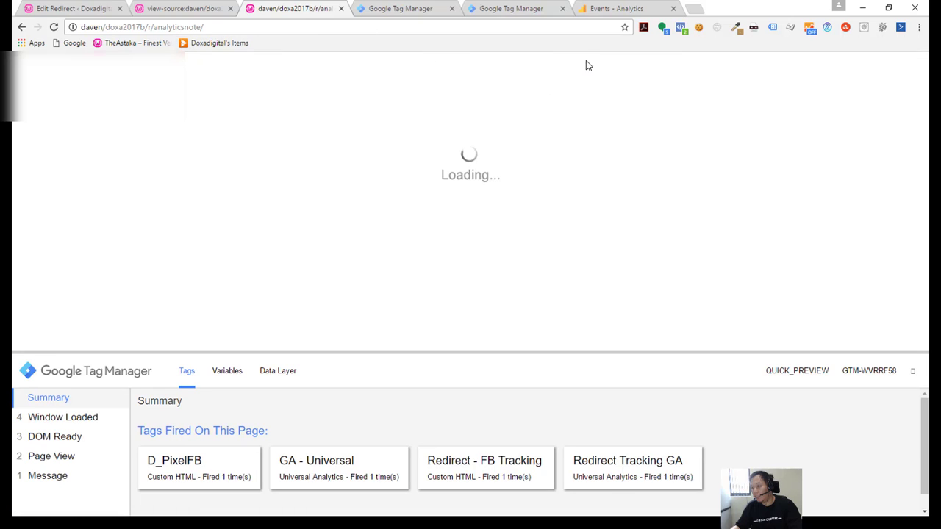
- Examine the ViewContent event's parameters in Facebook Pixel Helper and compare them with the AnalyticsNote redirect's Fb Pixel fields
left_click(682, 29)
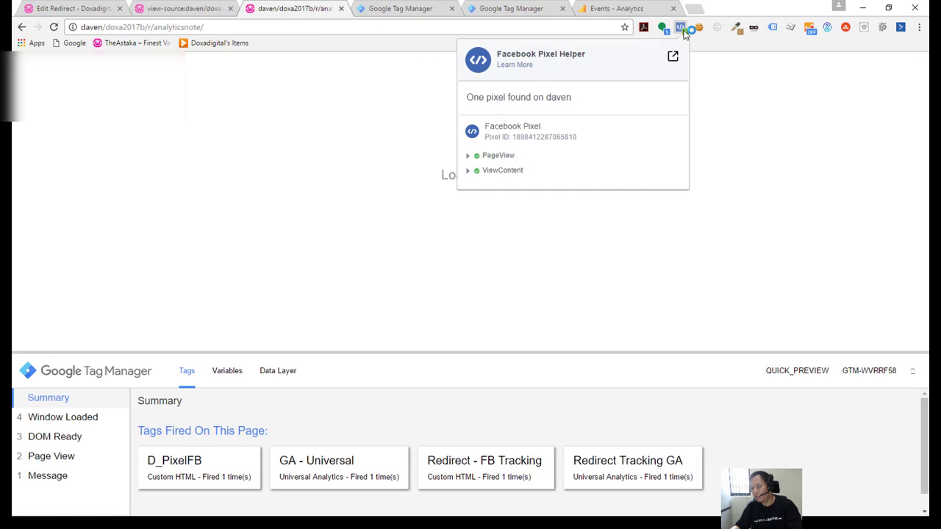
left_click(467, 157)
left_click(468, 159)
left_click(468, 171)
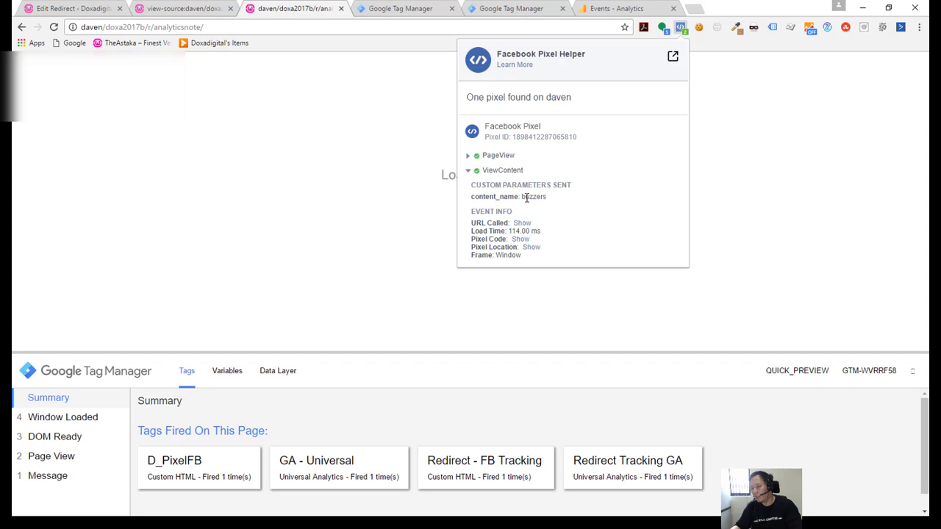
left_click(74, 8)
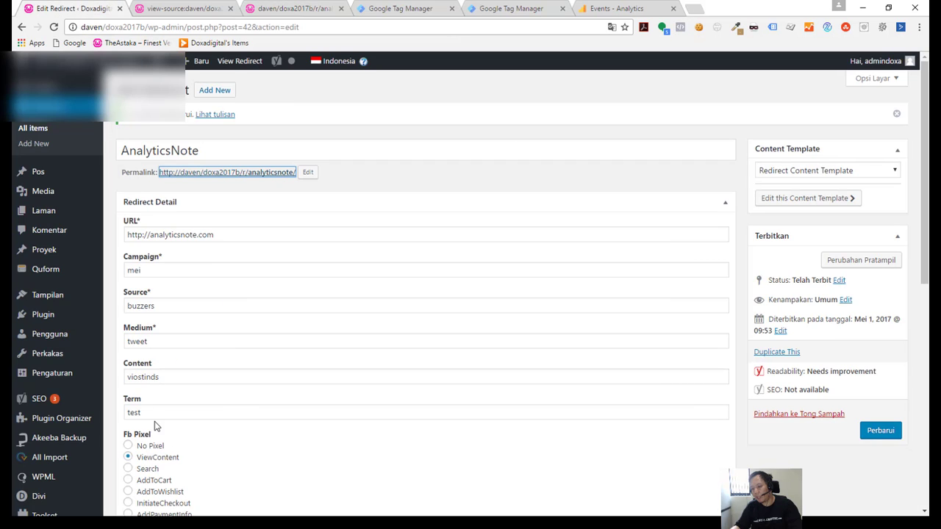
scroll(156, 426, "down", 4)
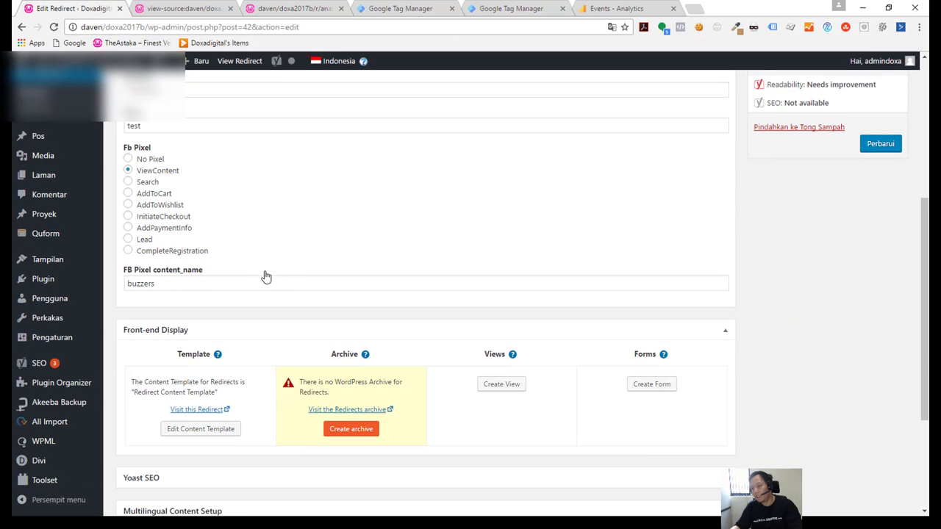
scroll(266, 276, "up", 4)
left_click(381, 9)
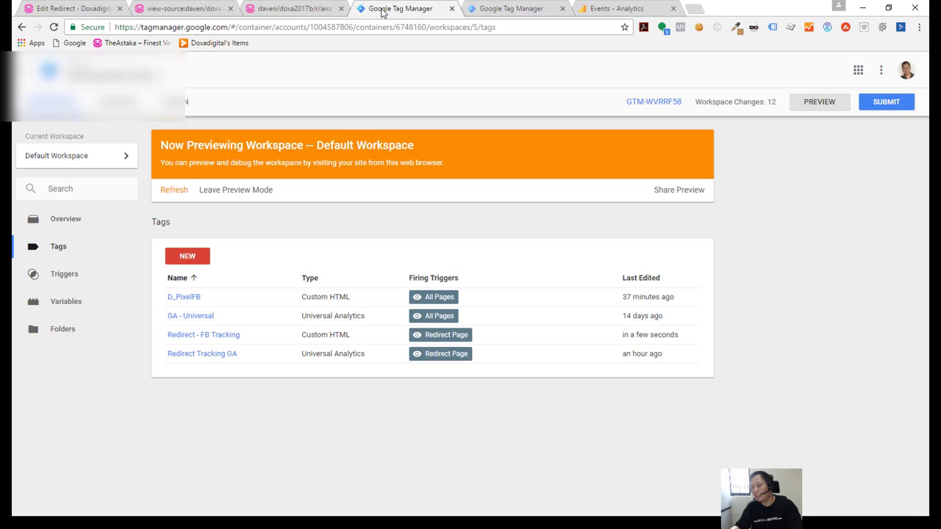
left_click(294, 9)
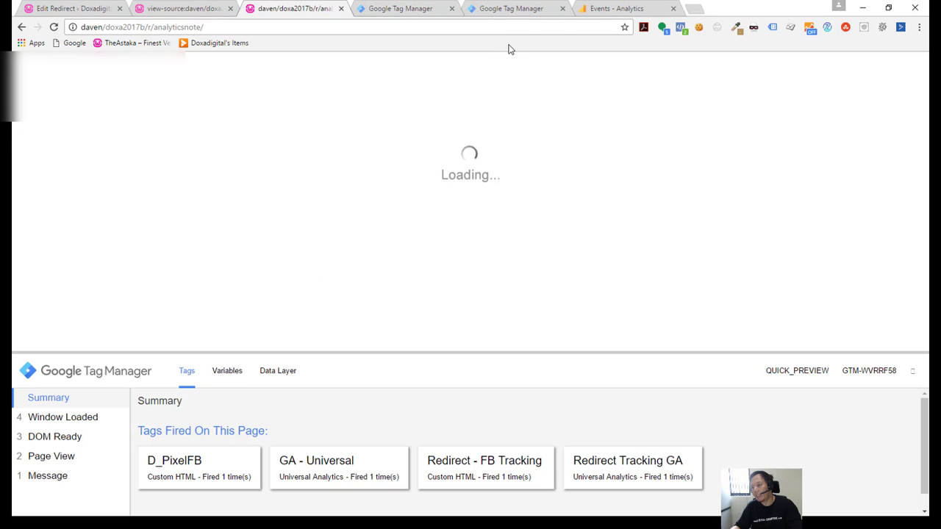
- In the Redirect - FB Tracking tag's HTML, add setTimeout(function(){ redirect(); }, 500); on a new line after the fbq call
left_click(403, 9)
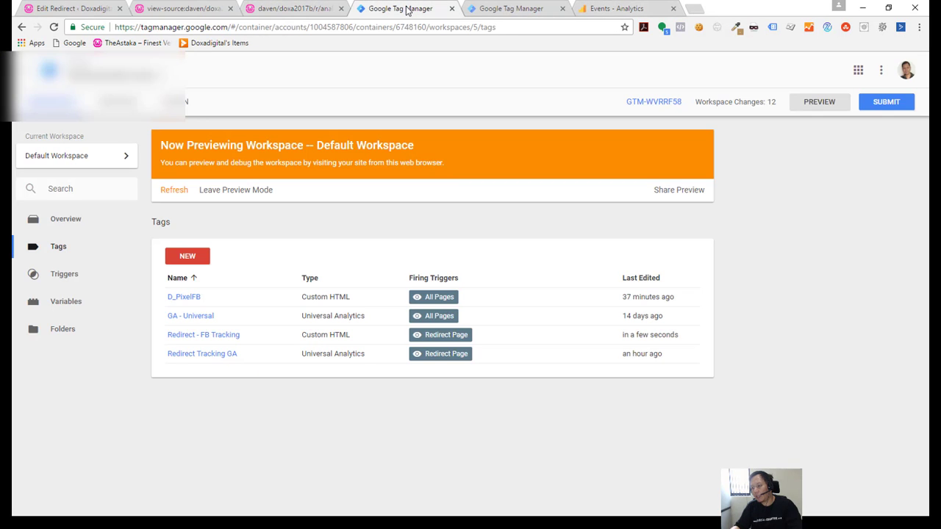
left_click(188, 337)
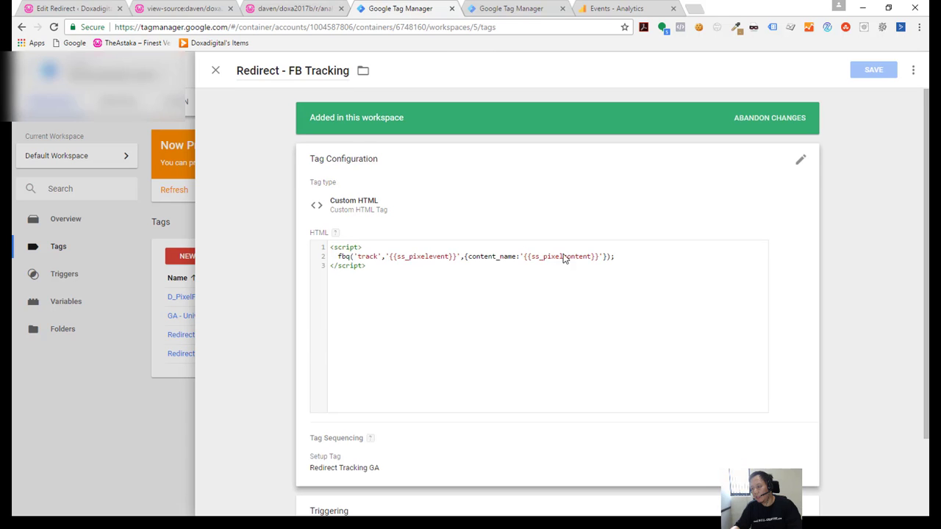
left_click(565, 259)
left_click_drag(627, 235, 627, 229)
left_click(627, 229)
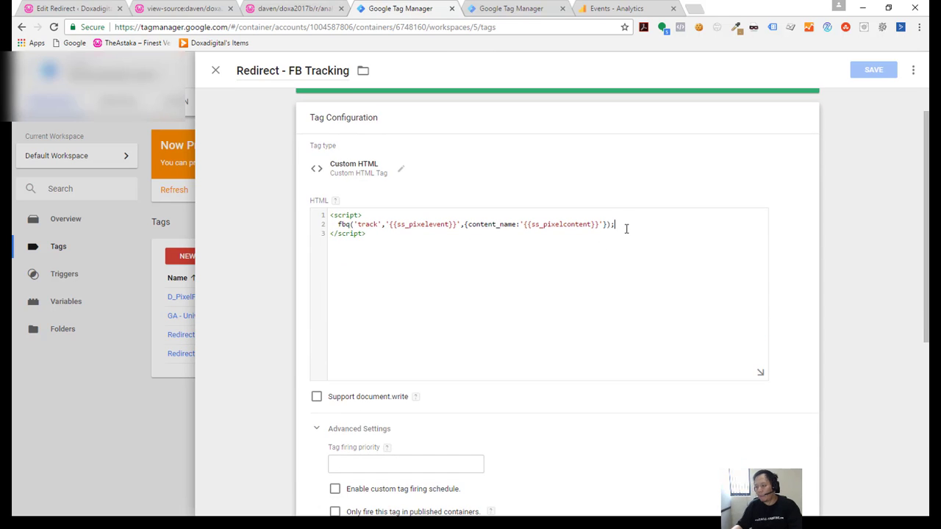
key("Return")
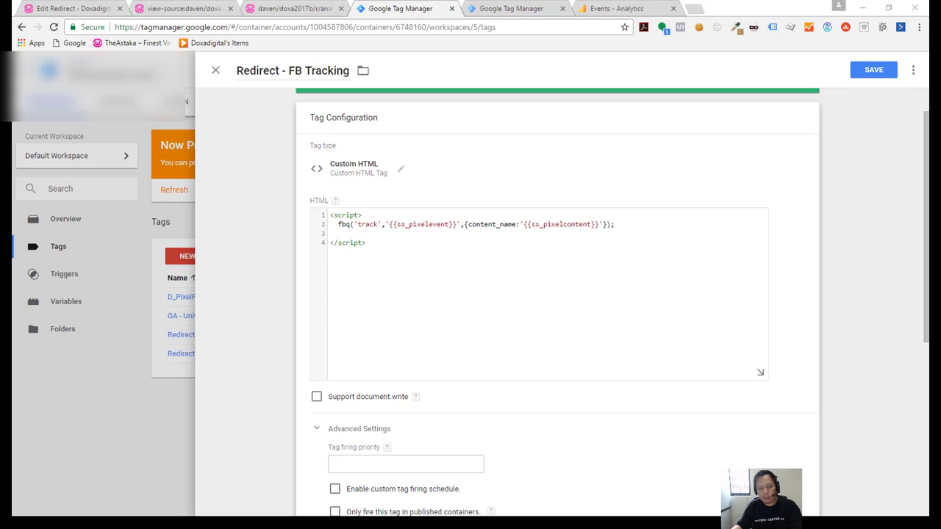
left_click(343, 226)
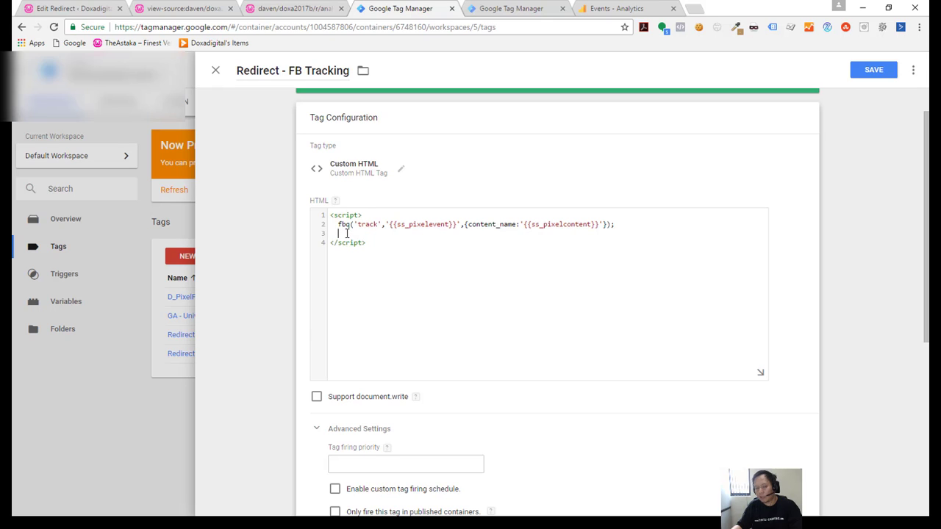
type("setTimeout(function(){ redirect(); }, 500);")
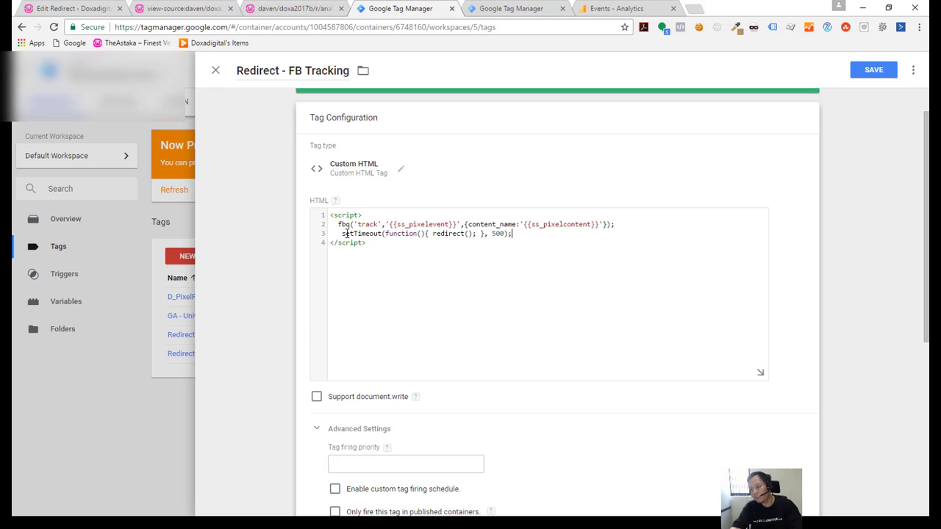
- Declare function redirect(){ } in the tag's script, one blank line below the setTimeout call
key("Return")
key("Return")
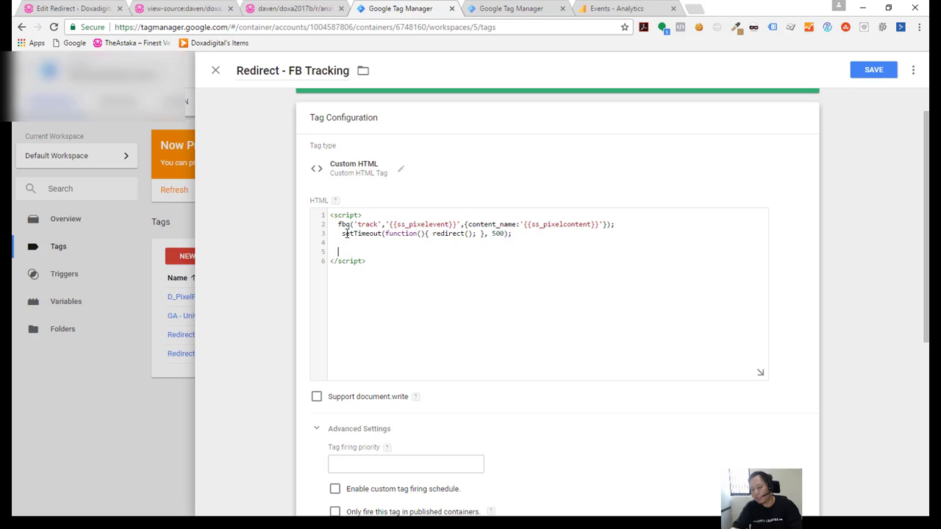
type("function red")
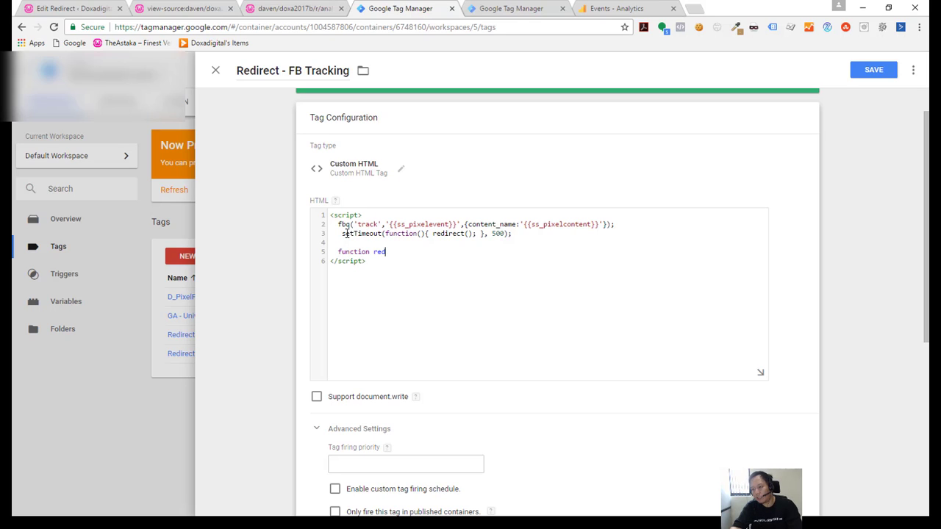
type("irect(){")
key("Return")
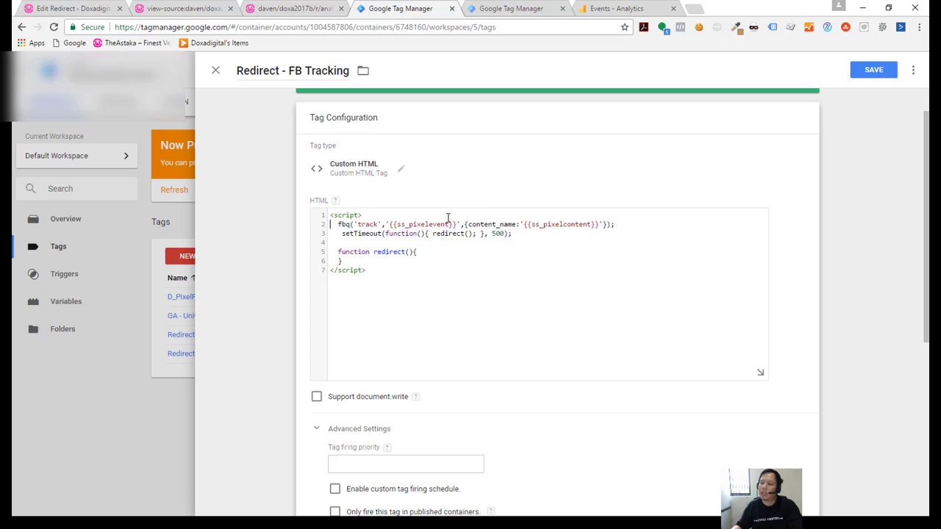
- Inside redirect(), add window.location='{{ss_url}}?utm_campaign={{ss_campaign}}&utm_source={{ss_source}}&utm_medium={{ss_medium}}&utm_content=={{ss_content}}&utm_term={{ss_term}}';
left_click(604, 223, "shift")
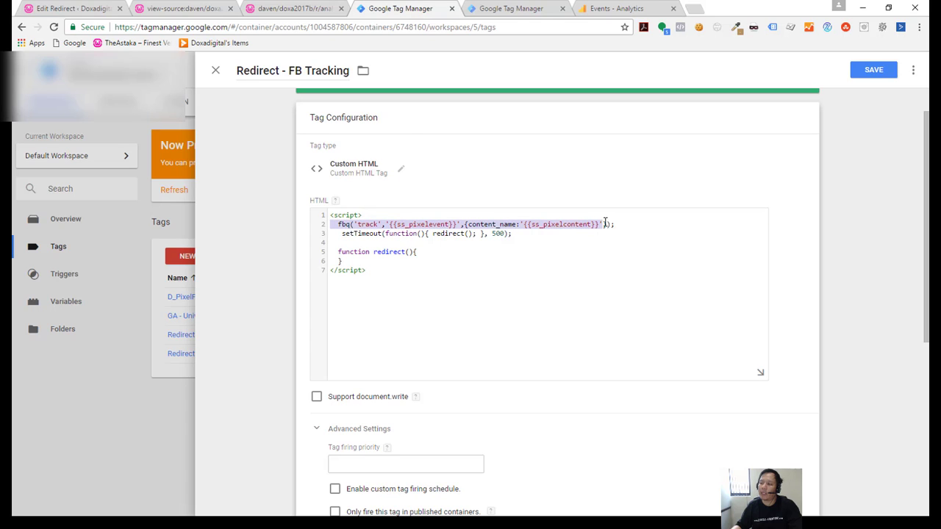
left_click(493, 233)
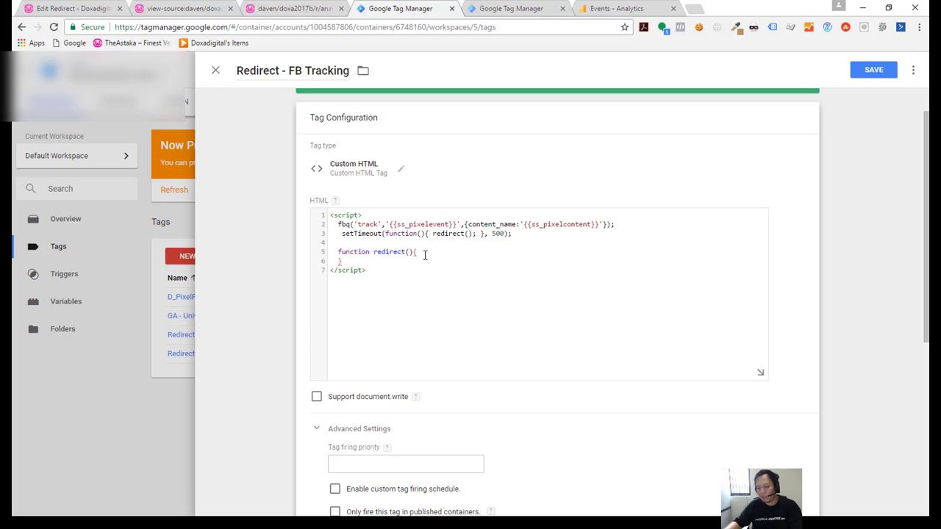
key("Return")
type("window.location='{{ss_url}}?utm_campaign={{ss_campaign}}&utm_source={{ss_source}}&utm_medium={{ss_medium}}&utm_content=={{ss_content}}&utm_term={{ss_term}}';")
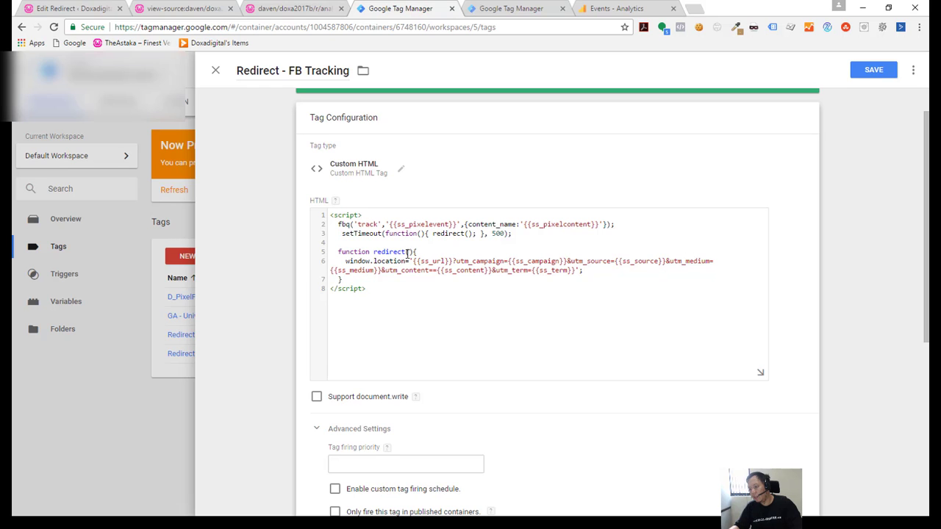
- Compare the script's URL parameters with the AnalyticsNote redirect's detail fields and the container's user-defined variables
left_click(83, 10)
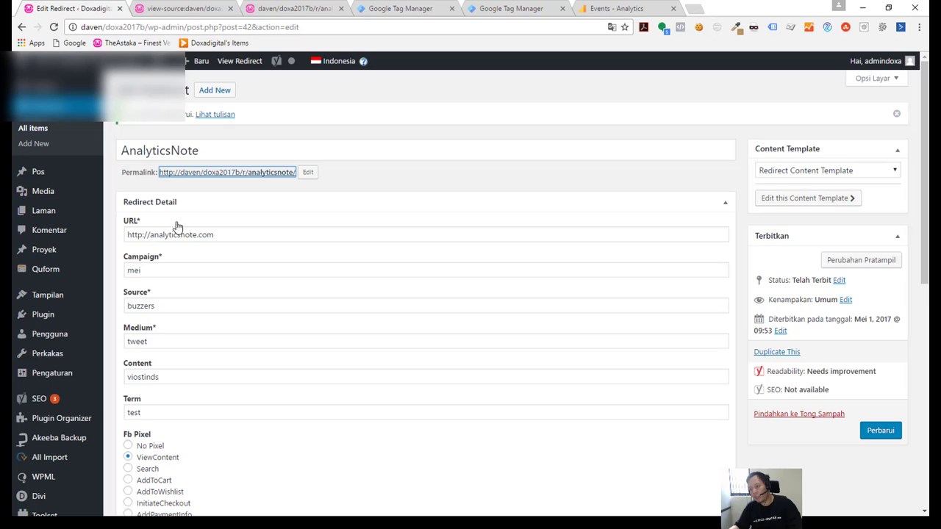
left_click(285, 10)
left_click(391, 10)
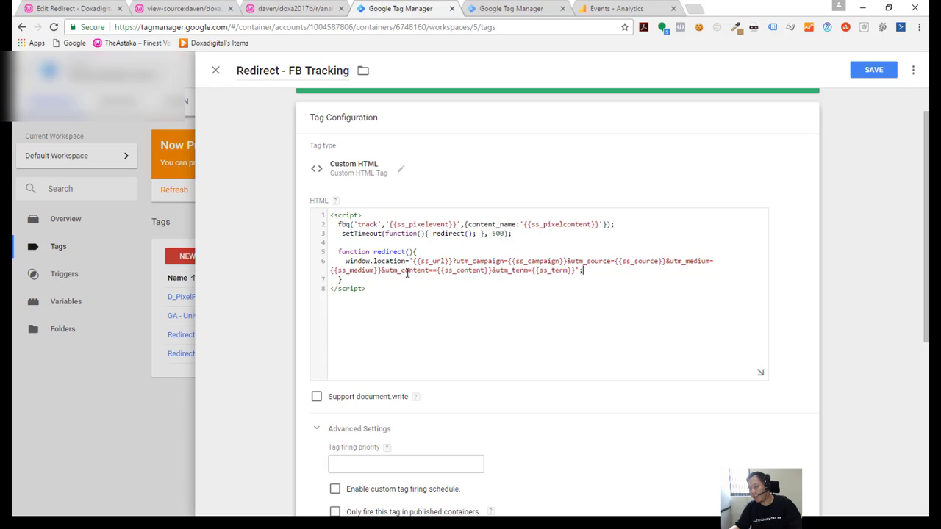
left_click(507, 9)
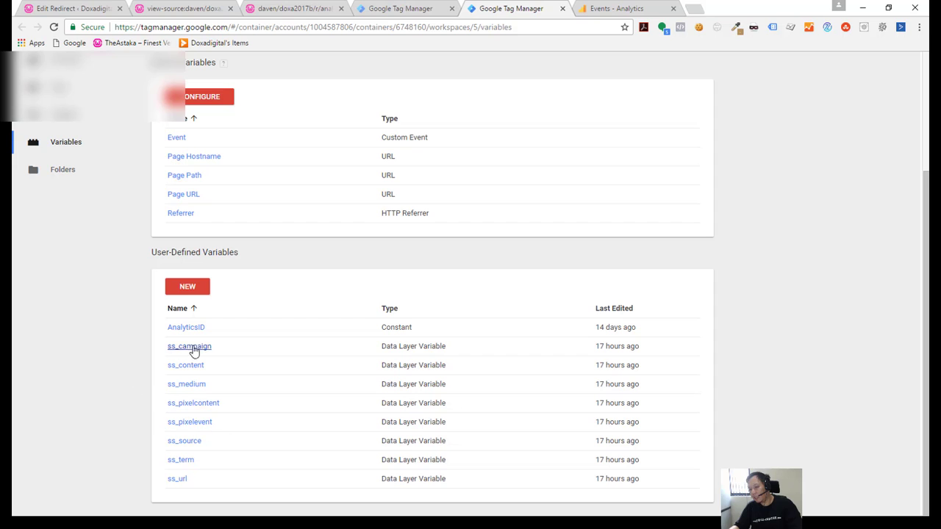
left_click(395, 8)
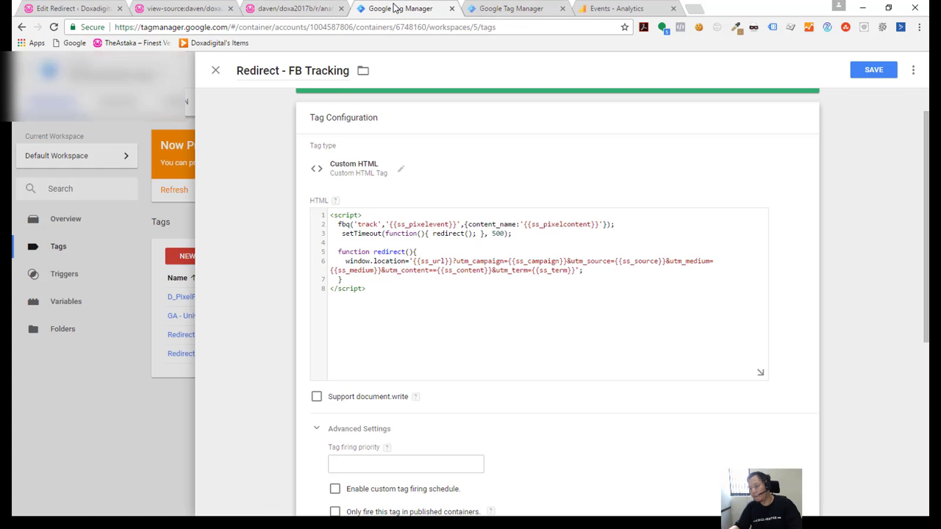
- Save the Redirect - FB Tracking tag and test its redirect by reloading the analyticsnote page under a refreshed workspace preview
left_click(870, 70)
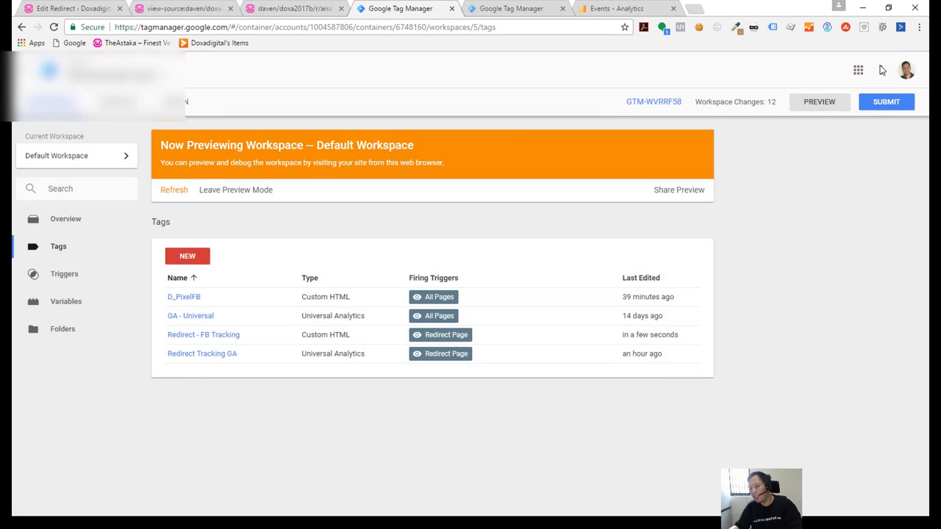
left_click(178, 194)
left_click(270, 9)
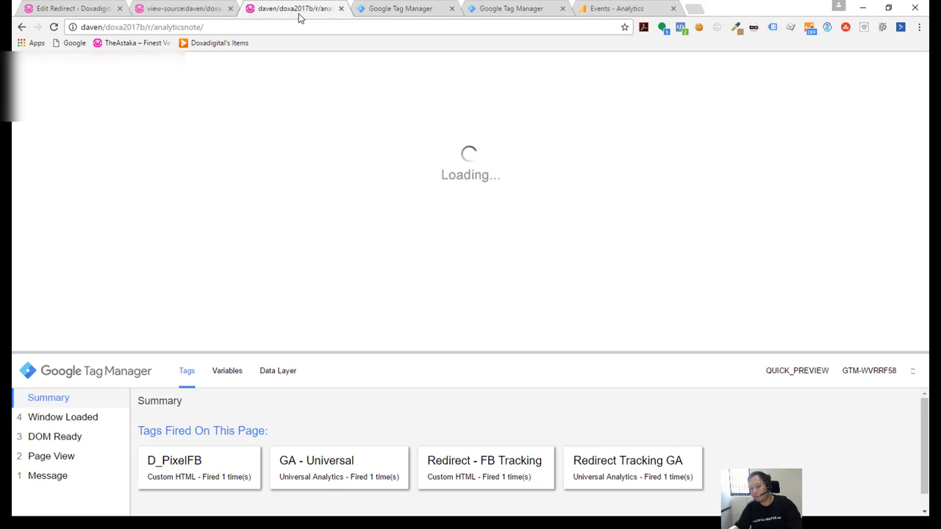
key("F5")
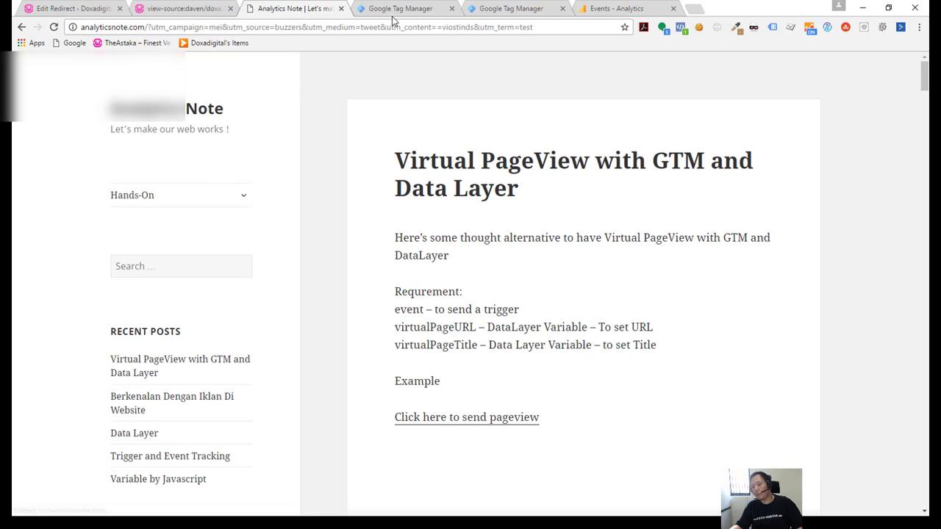
- Check the redirect event in the Google Analytics real-time Events report, and return to the redirected Analytics Note page
left_click(601, 9)
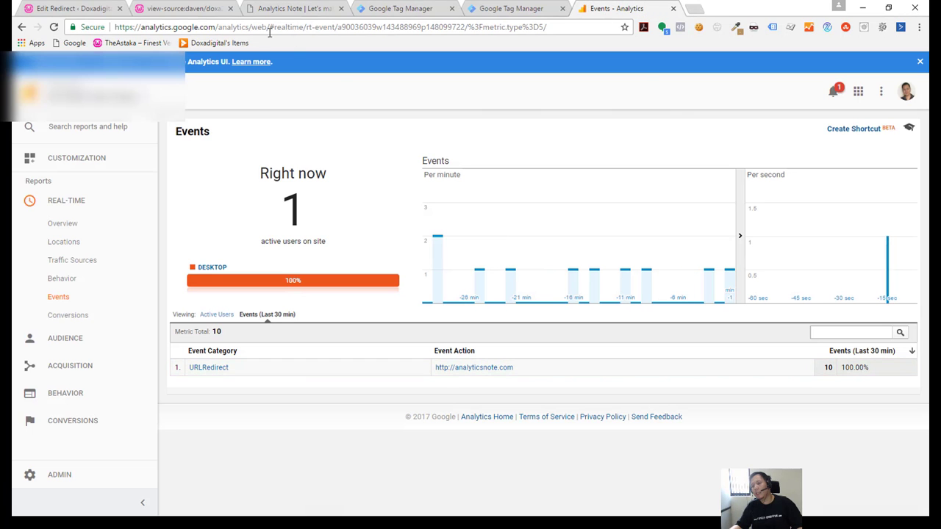
left_click(289, 13)
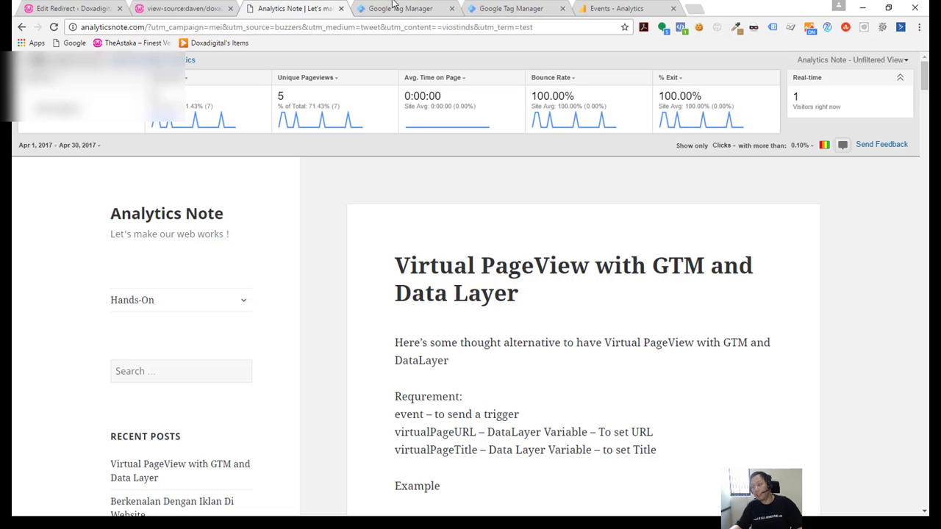
- Open business.facebook.com in a new tab and examine the Adult-Senior Pixel's raw ViewContent fires and their parameters
left_click(696, 9)
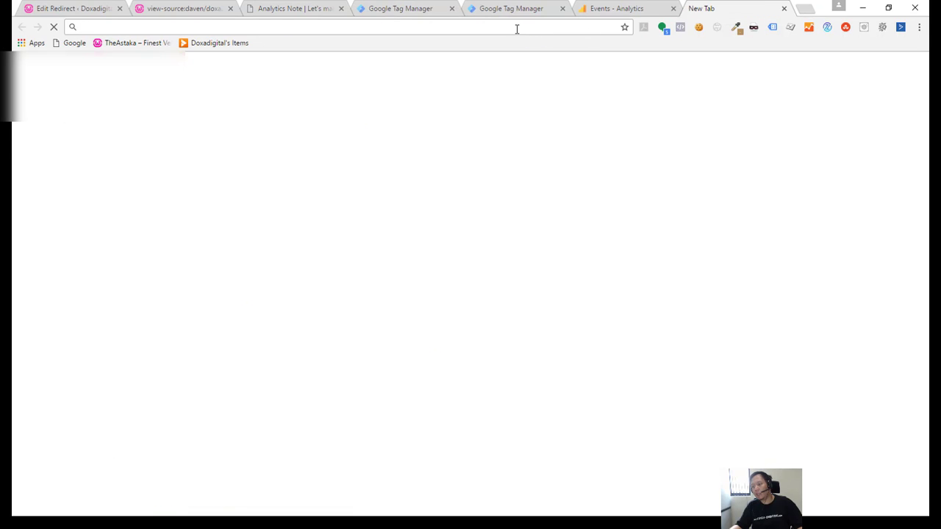
type("bus")
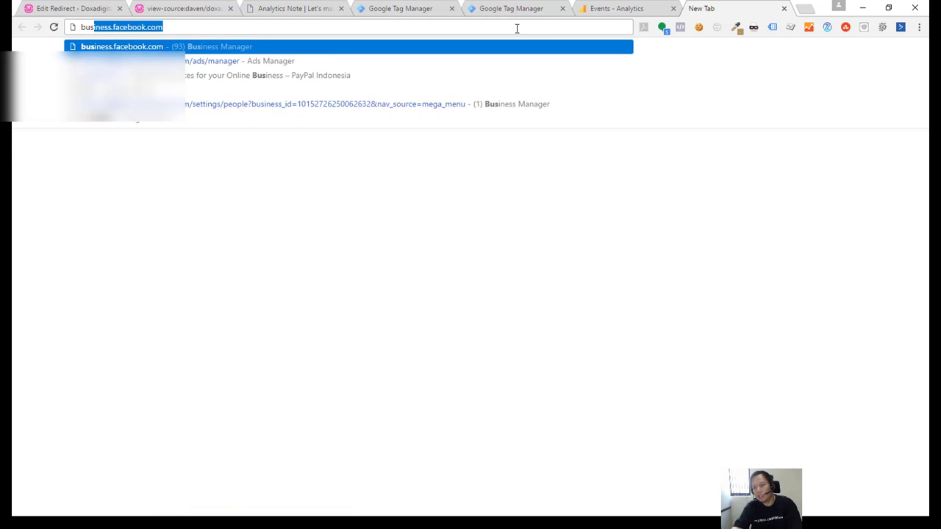
key("Return")
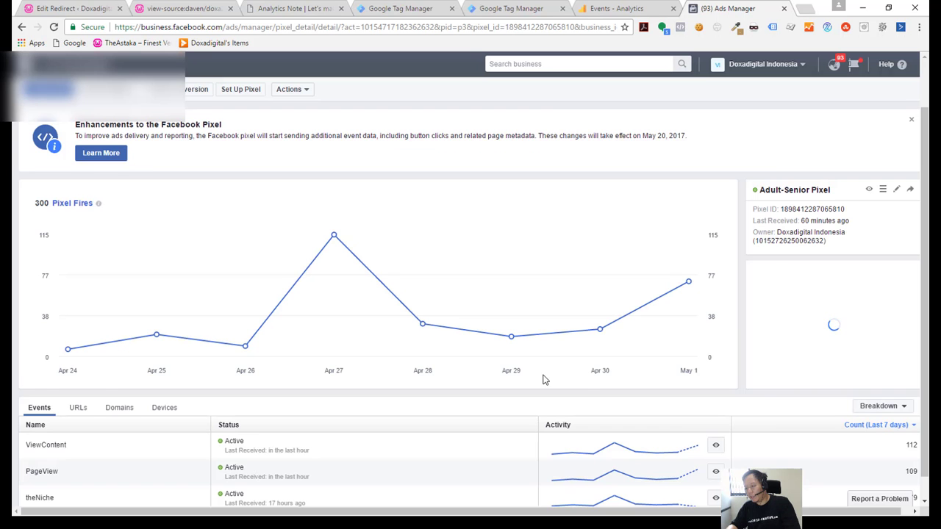
scroll(580, 371, "down", 1)
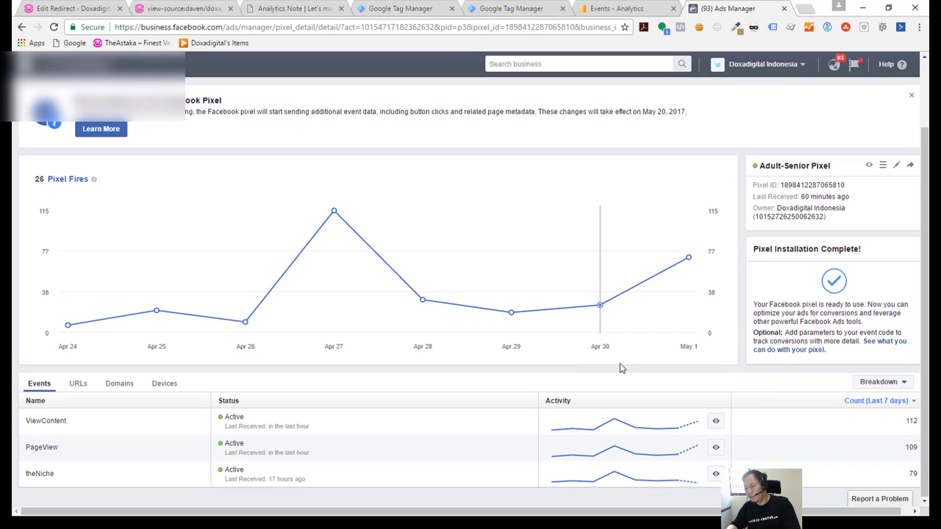
left_click(717, 425)
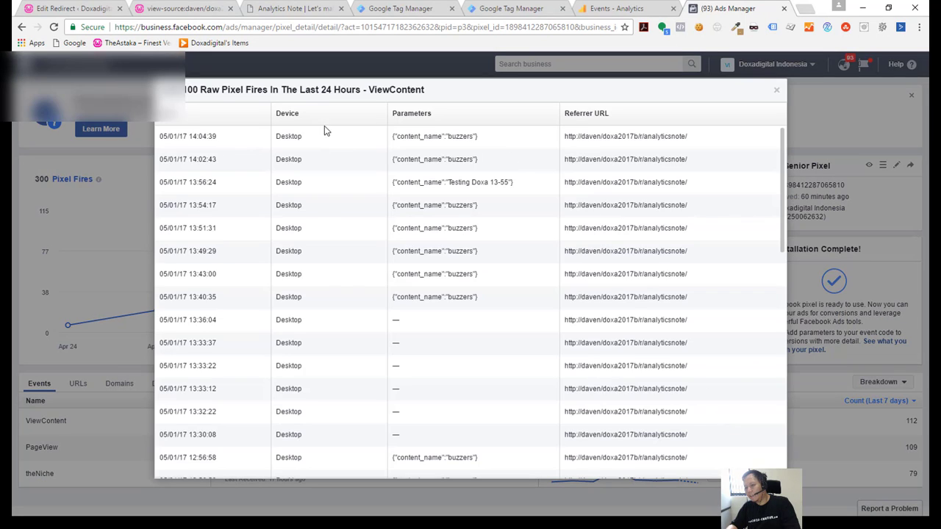
left_click(775, 91)
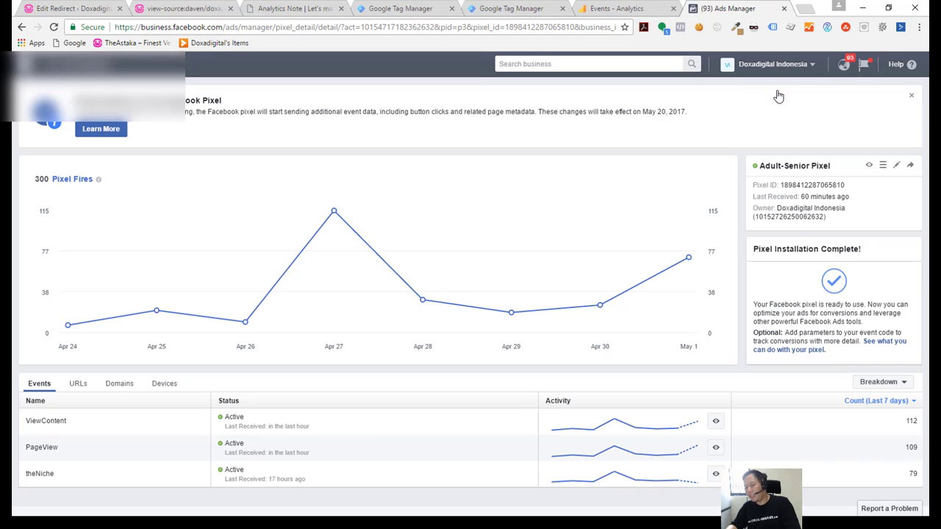